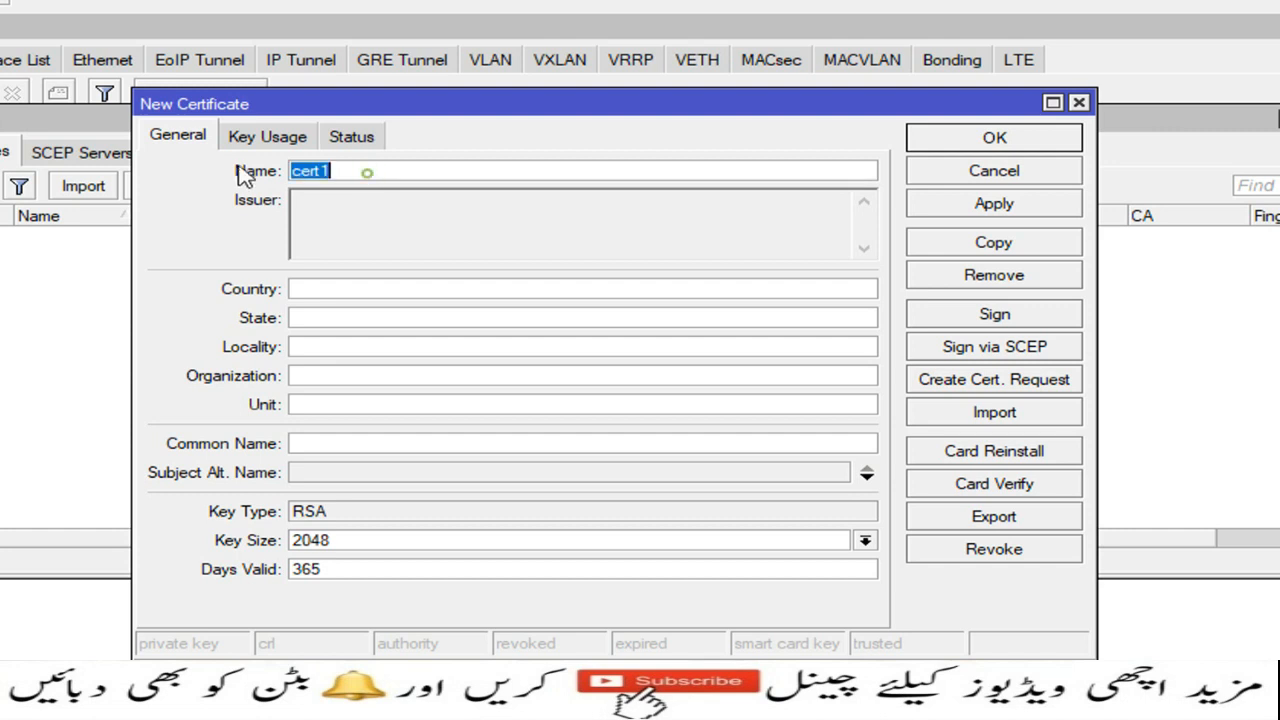
Step: Create certificate CA: country pk, state punjab, locality Rwp, organization IT, common name 72.255.29.138
{"action": "type", "text": "CA"}
{"action": "left_click", "coordinate": [357, 292]}
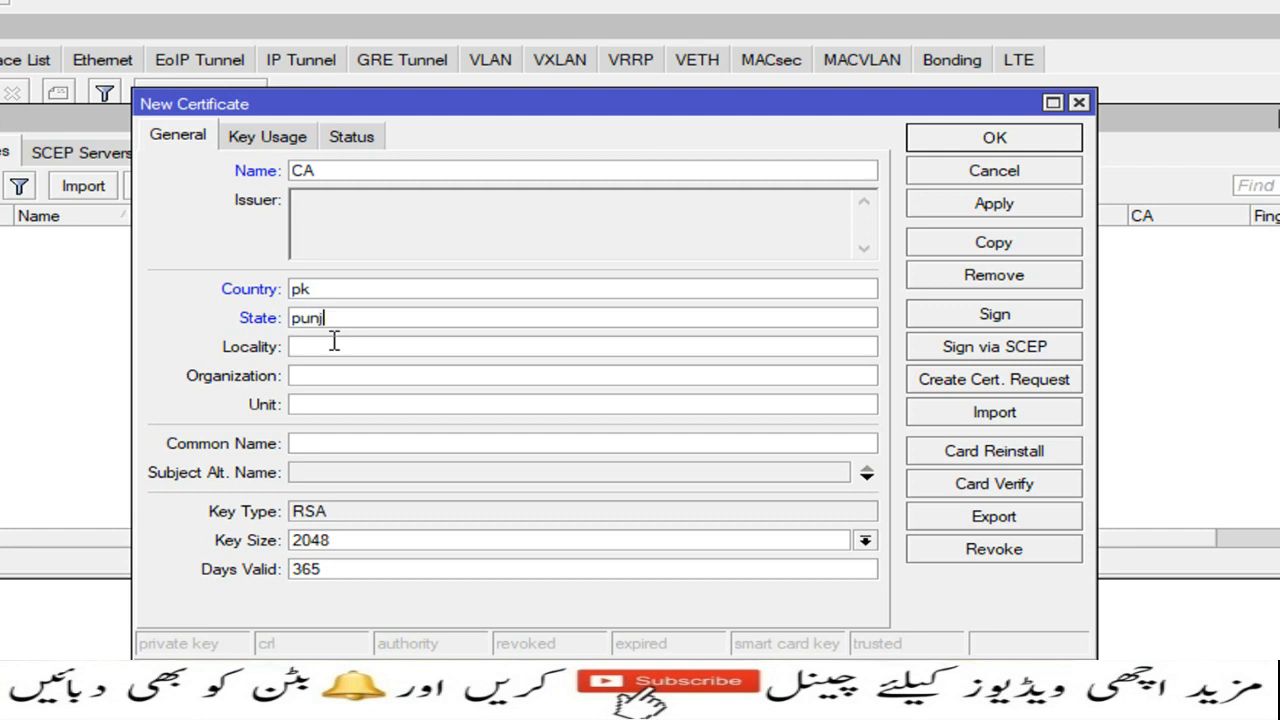
{"action": "left_click", "coordinate": [333, 345]}
{"action": "left_click", "coordinate": [331, 373]}
{"action": "left_click", "coordinate": [344, 350]}
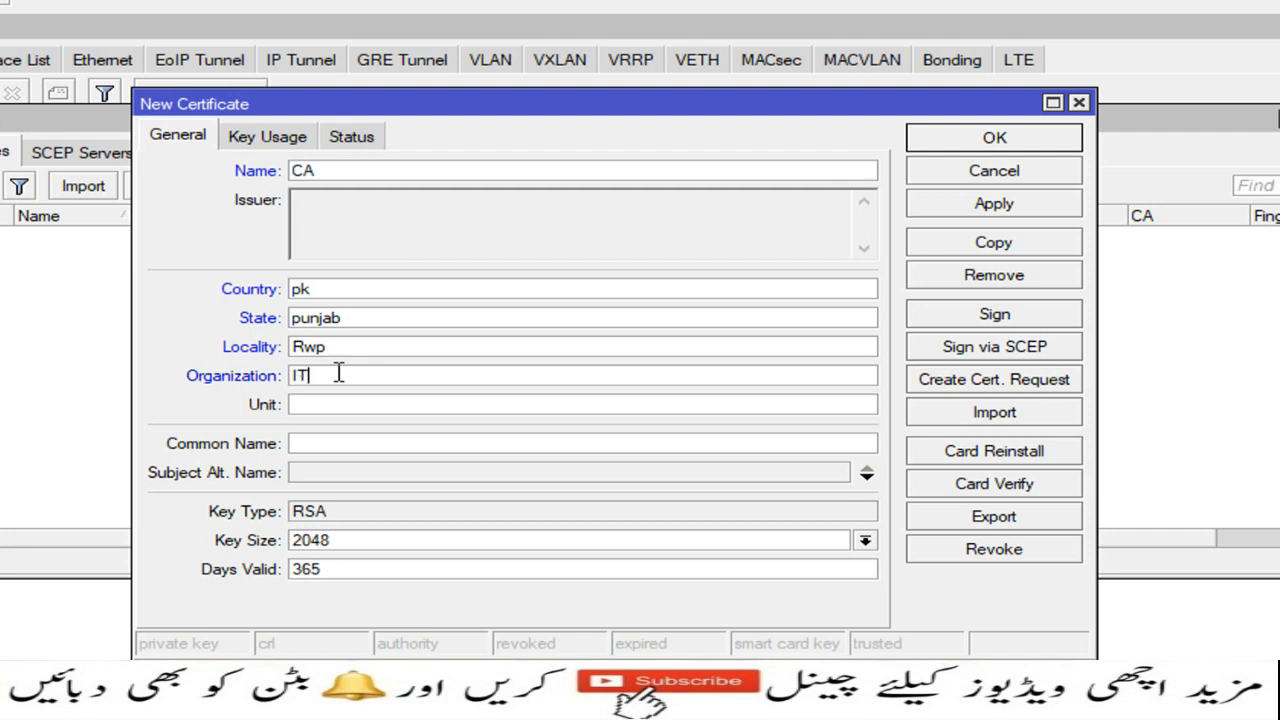
{"action": "left_click", "coordinate": [342, 443]}
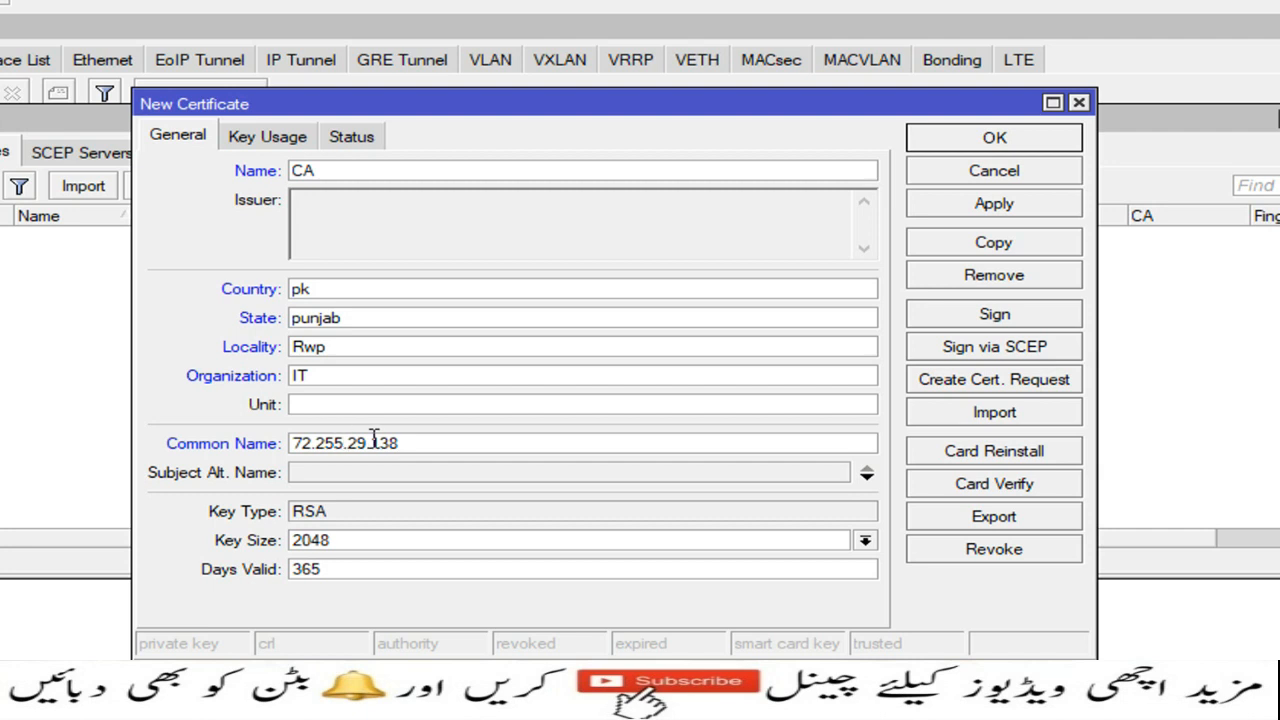
{"action": "left_click", "coordinate": [994, 208]}
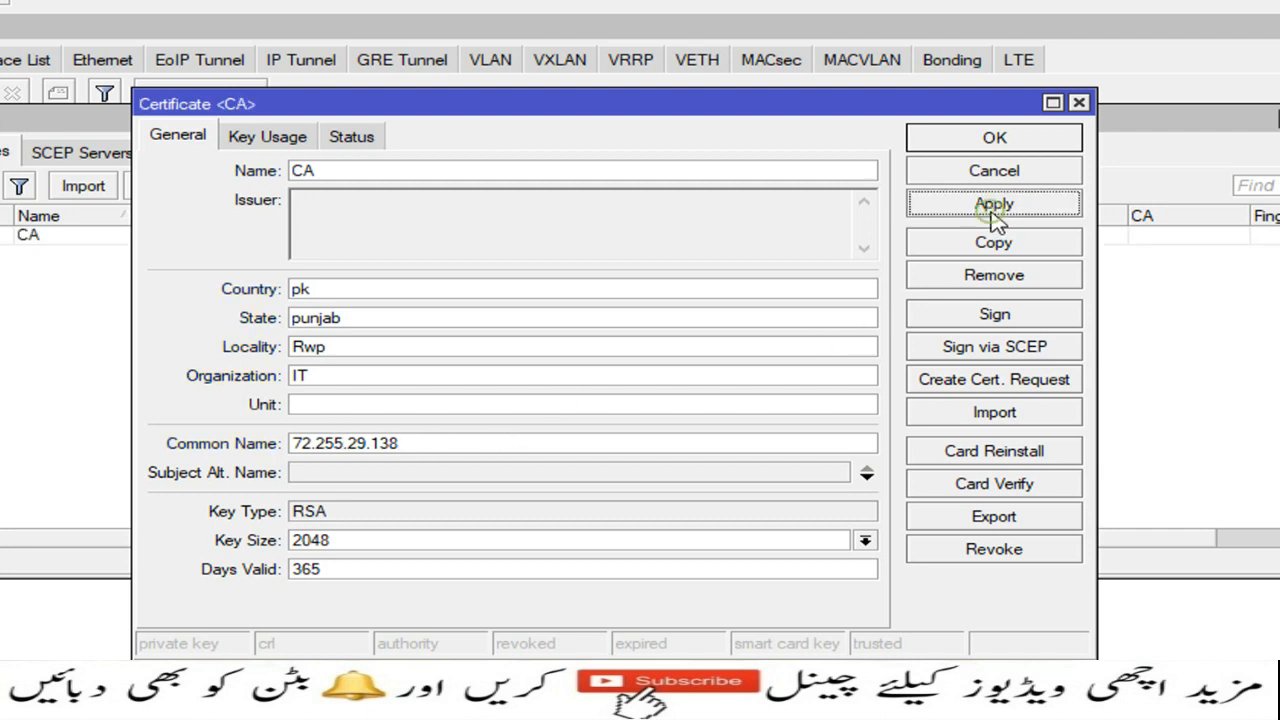
Step: Clear every key usage option on the CA certificate
{"action": "left_click", "coordinate": [283, 145]}
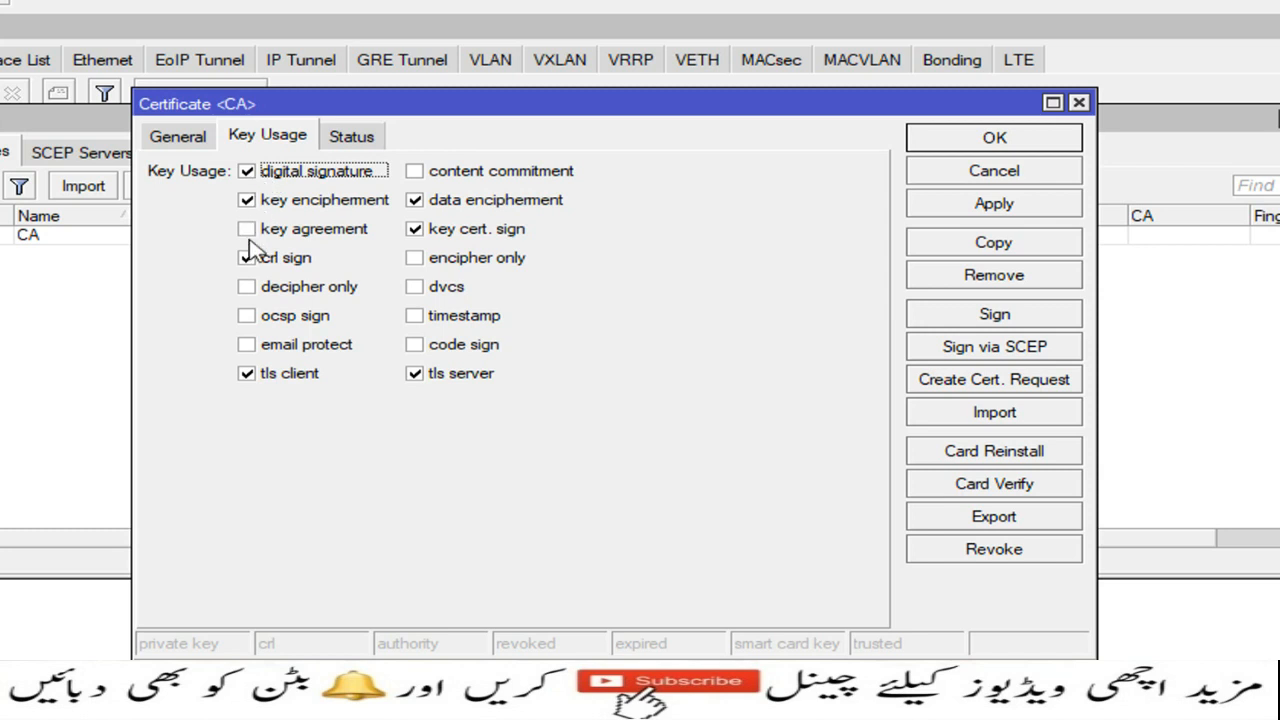
{"action": "left_click", "coordinate": [246, 258]}
{"action": "left_click", "coordinate": [246, 373]}
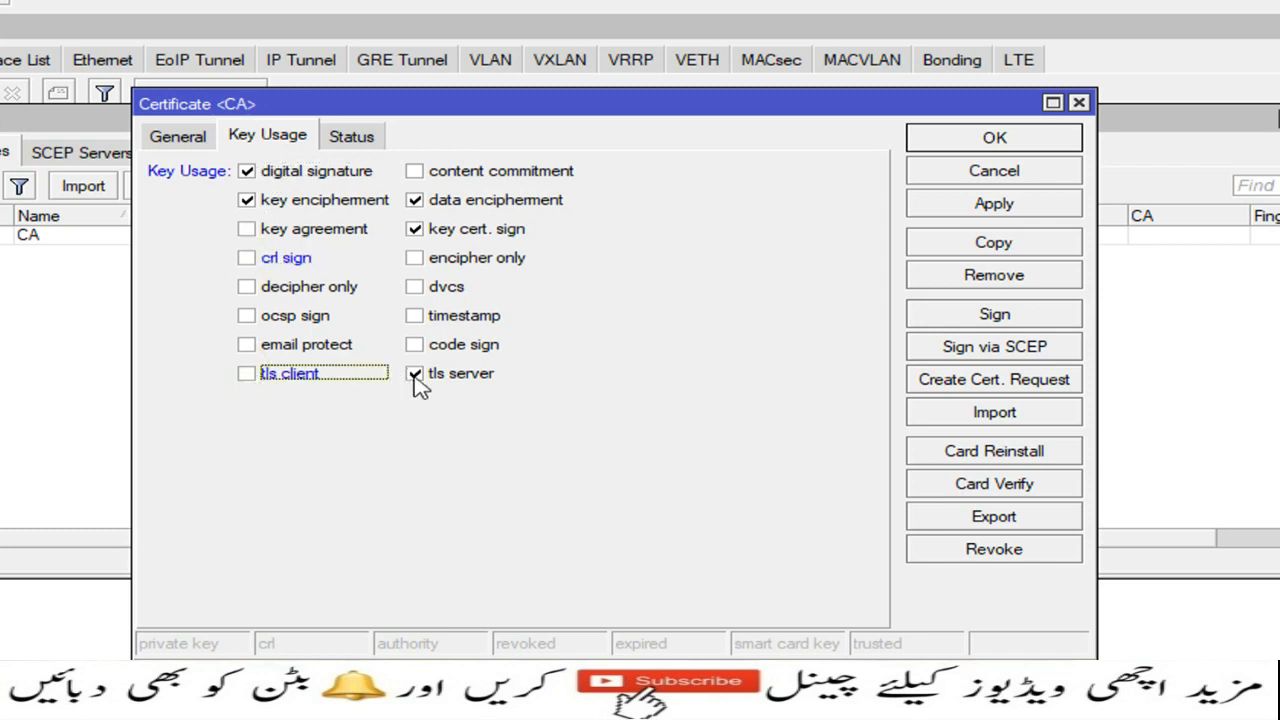
{"action": "left_click", "coordinate": [414, 373]}
{"action": "left_click", "coordinate": [414, 229]}
{"action": "left_click", "coordinate": [414, 200]}
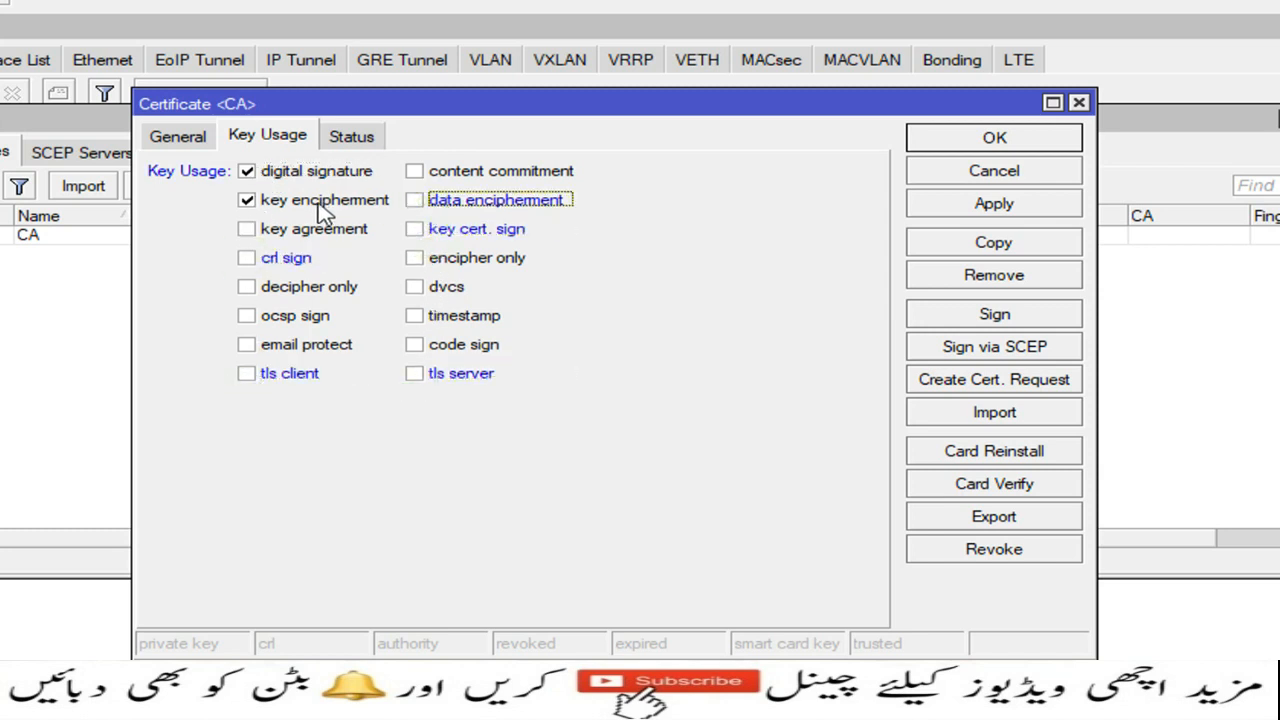
{"action": "left_click", "coordinate": [250, 201]}
{"action": "left_click", "coordinate": [249, 172]}
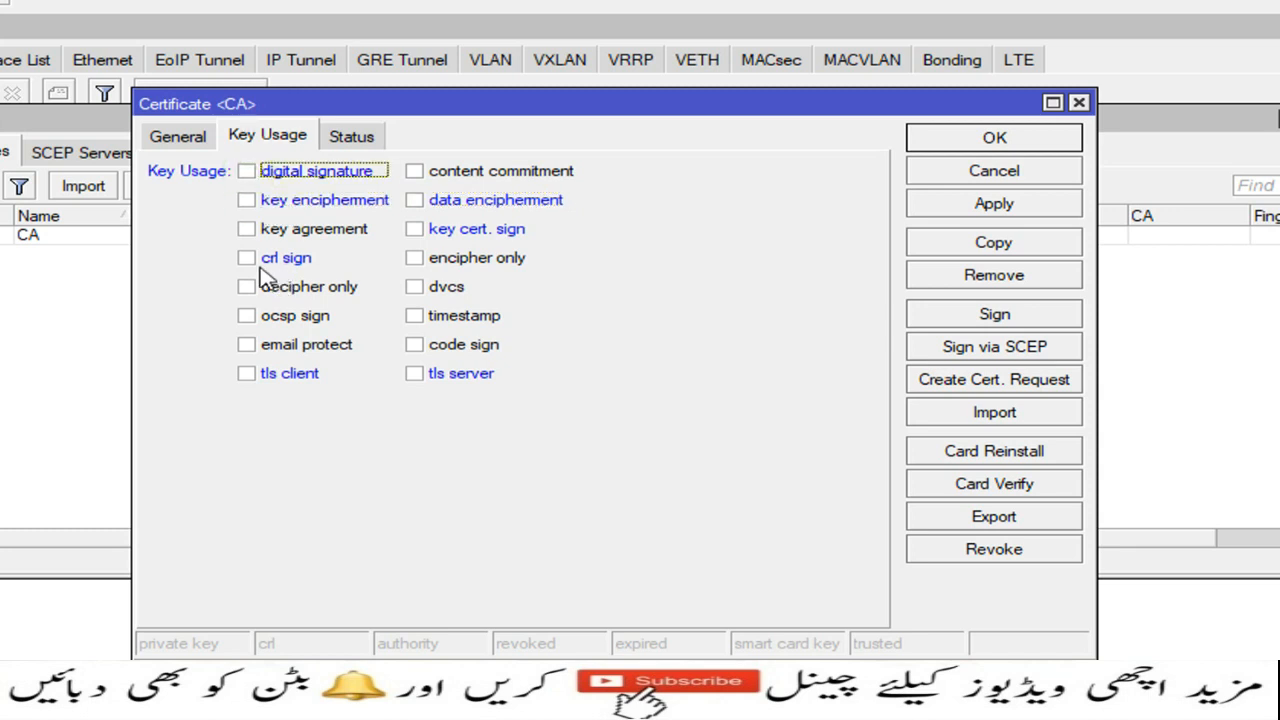
Step: Enable only crl sign and key cert. sign, then apply and close the CA certificate
{"action": "left_click", "coordinate": [257, 264]}
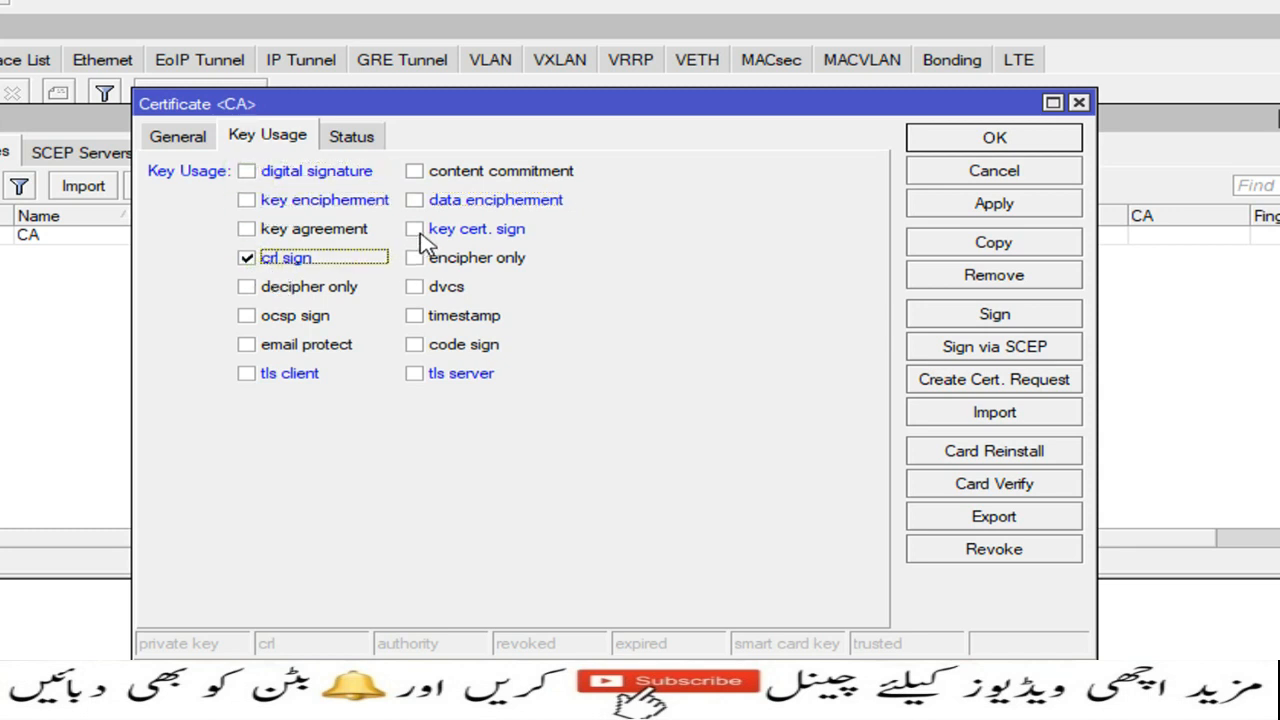
{"action": "left_click", "coordinate": [415, 230]}
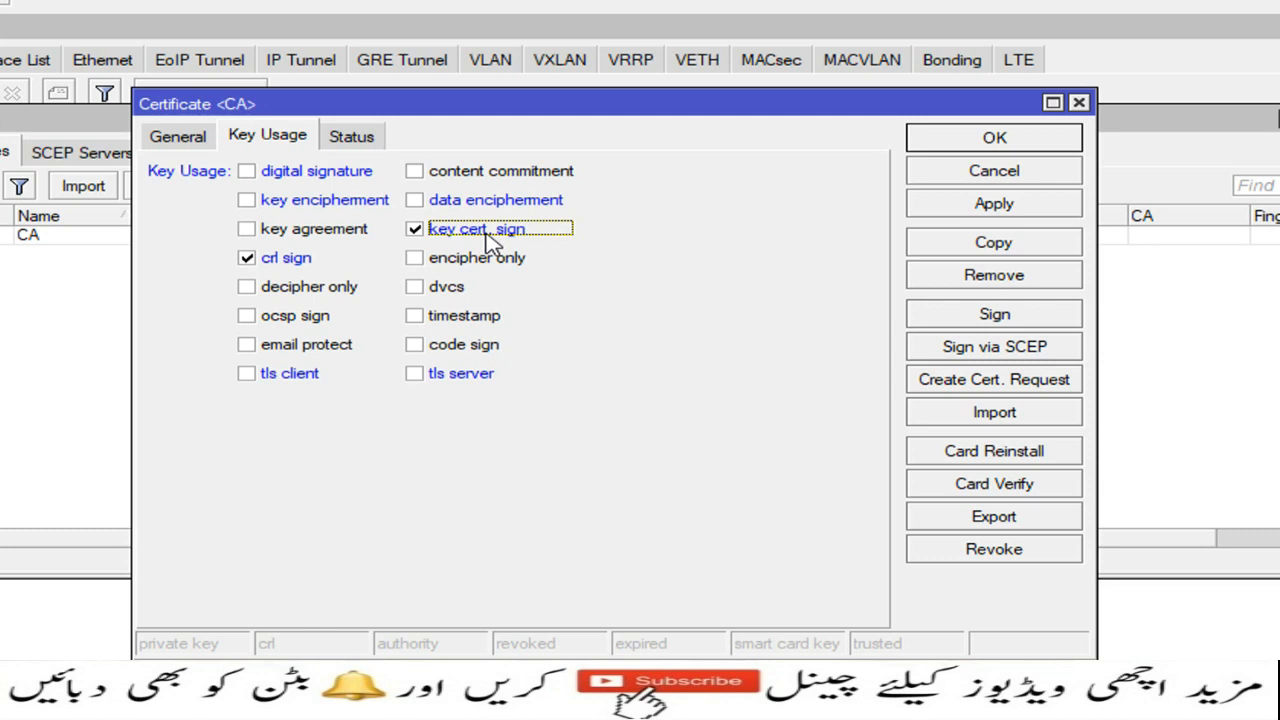
{"action": "left_click", "coordinate": [1027, 205]}
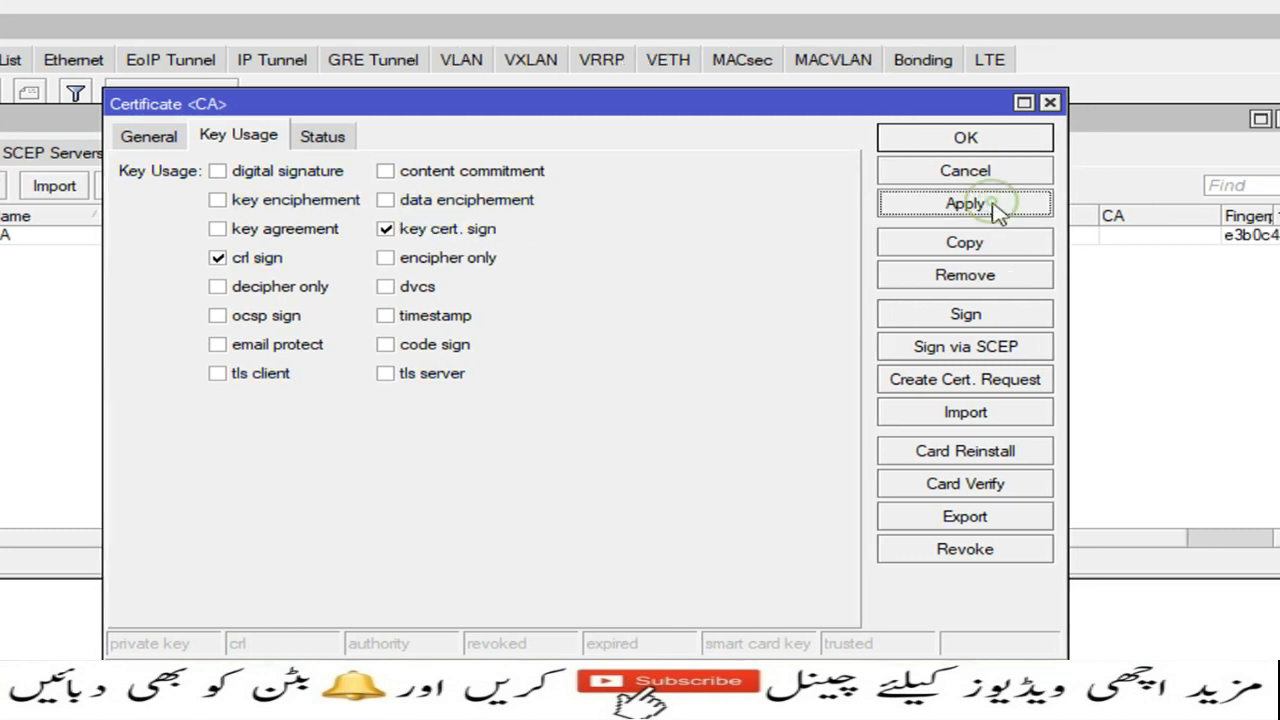
{"action": "left_click", "coordinate": [965, 138]}
{"action": "left_click", "coordinate": [14, 236]}
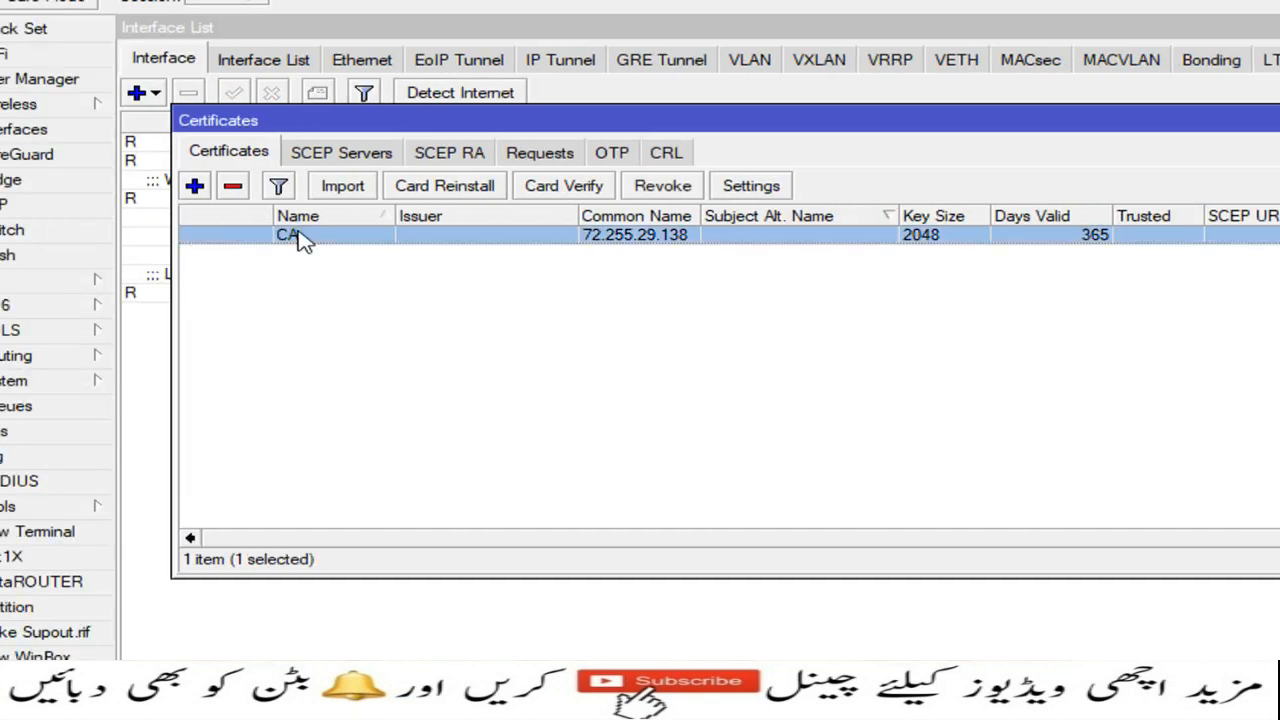
Step: Copy the CA certificate into a new certificate named server
{"action": "double_click", "coordinate": [303, 240]}
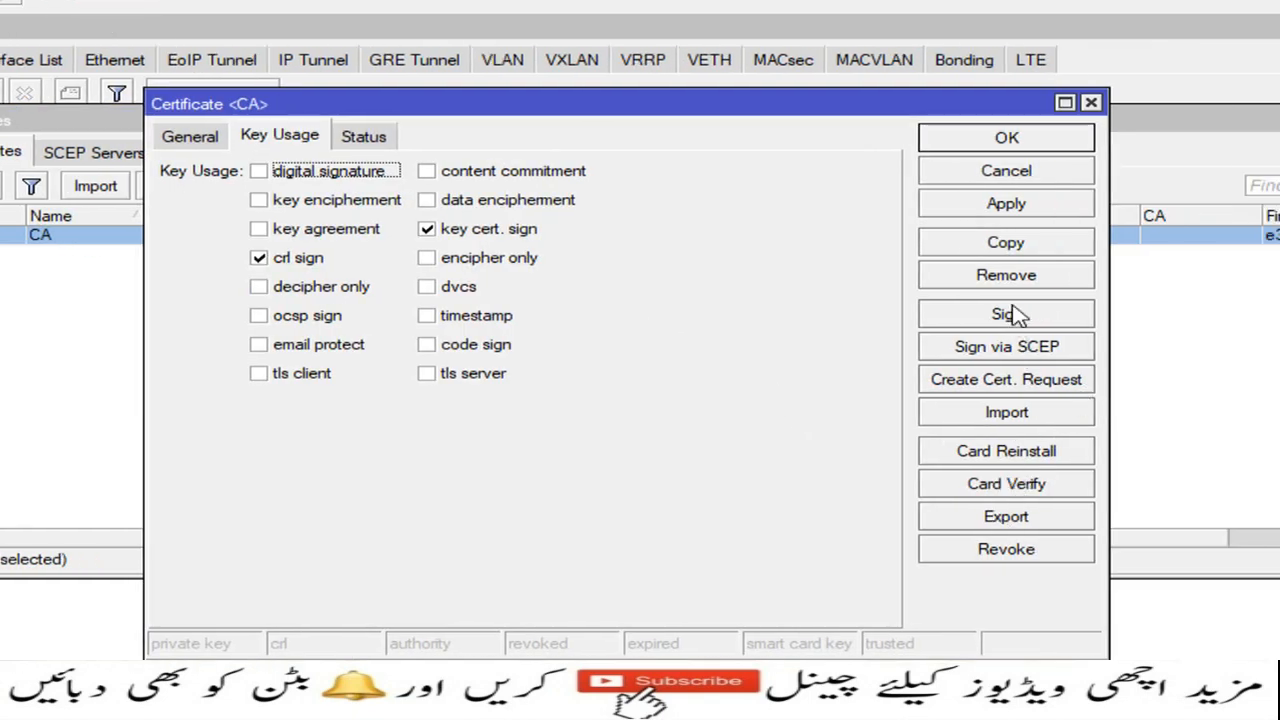
{"action": "left_click", "coordinate": [1006, 244]}
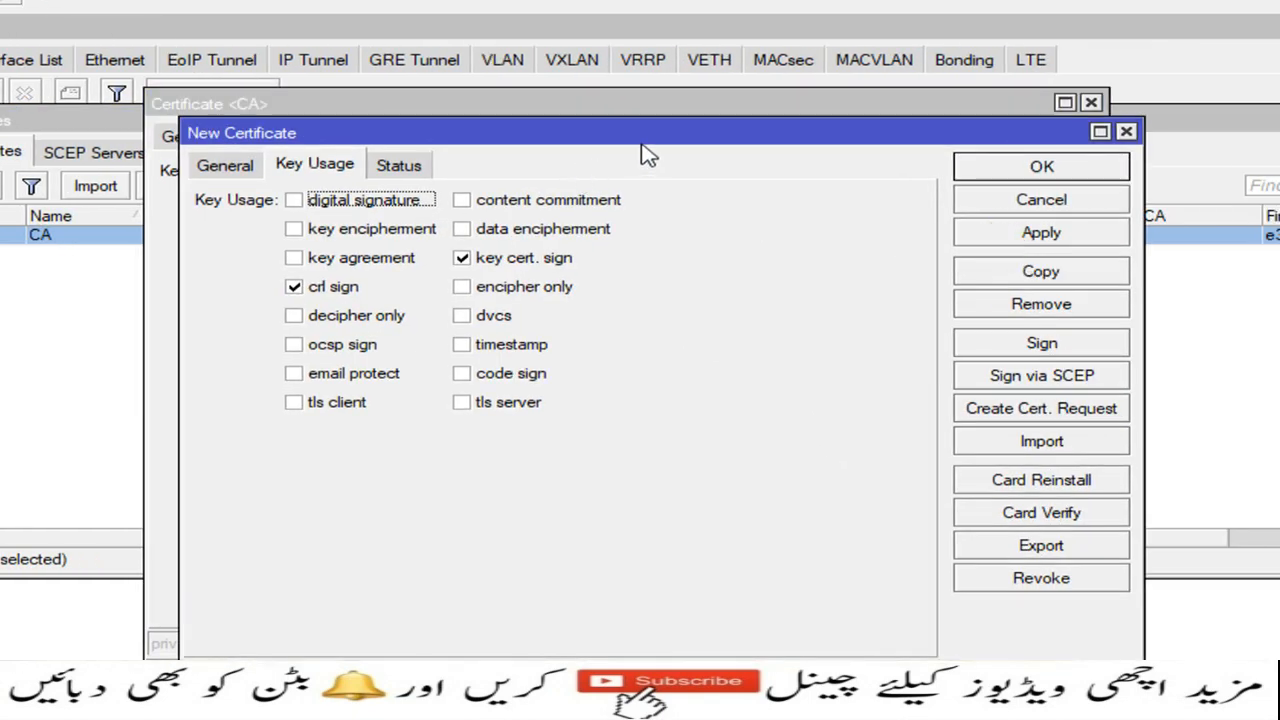
{"action": "left_click_drag", "start_coordinate": [648, 155], "coordinate": [643, 268]}
{"action": "left_click", "coordinate": [997, 134]}
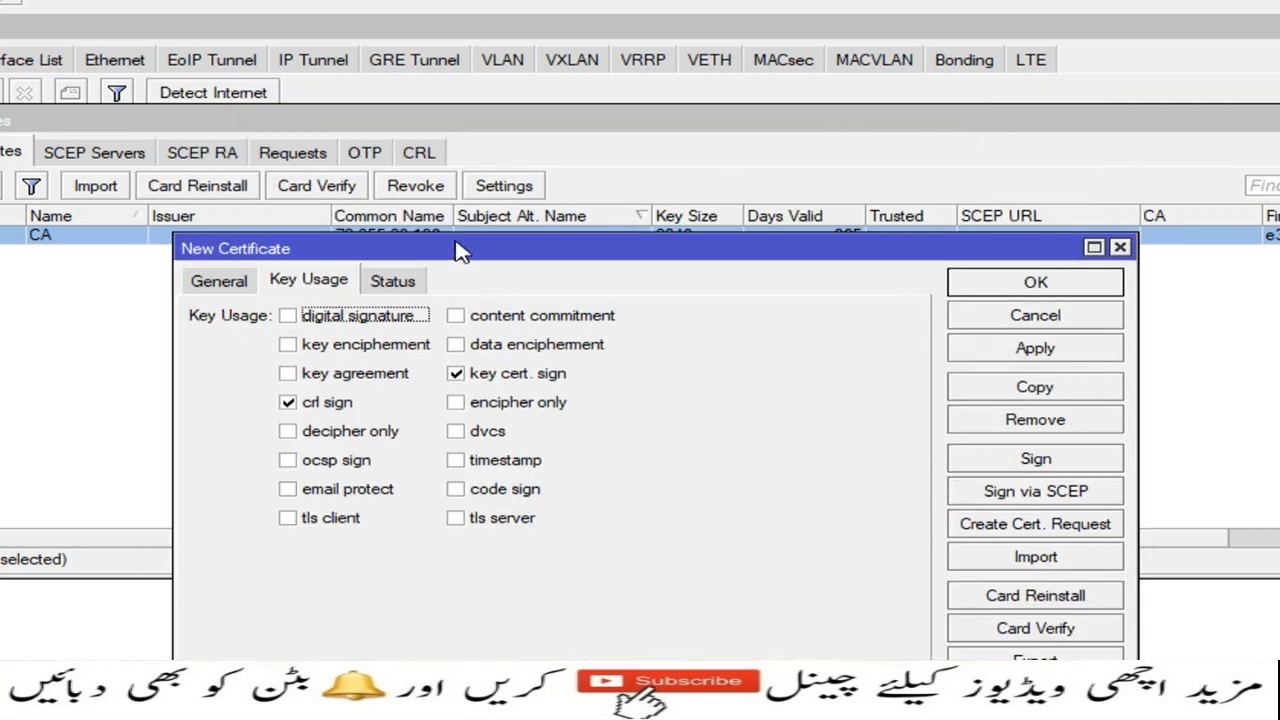
{"action": "left_click_drag", "start_coordinate": [458, 250], "coordinate": [449, 123]}
{"action": "left_click", "coordinate": [222, 162]}
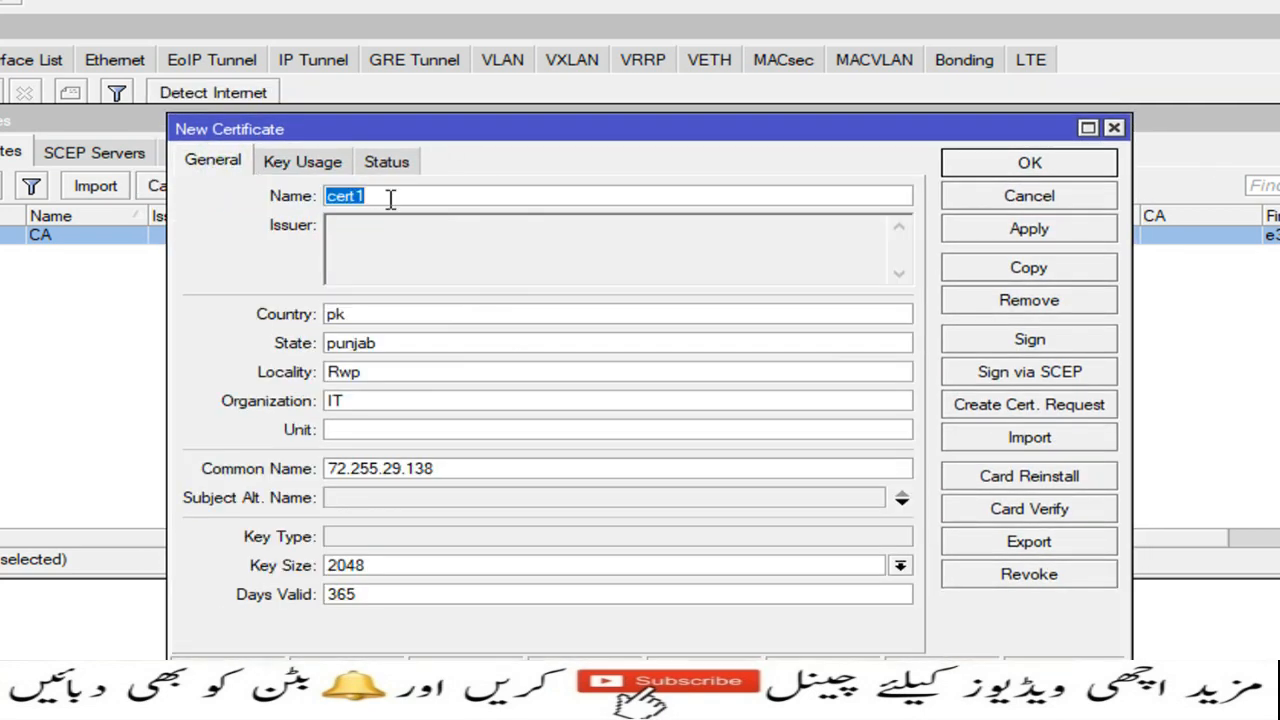
{"action": "type", "text": "server"}
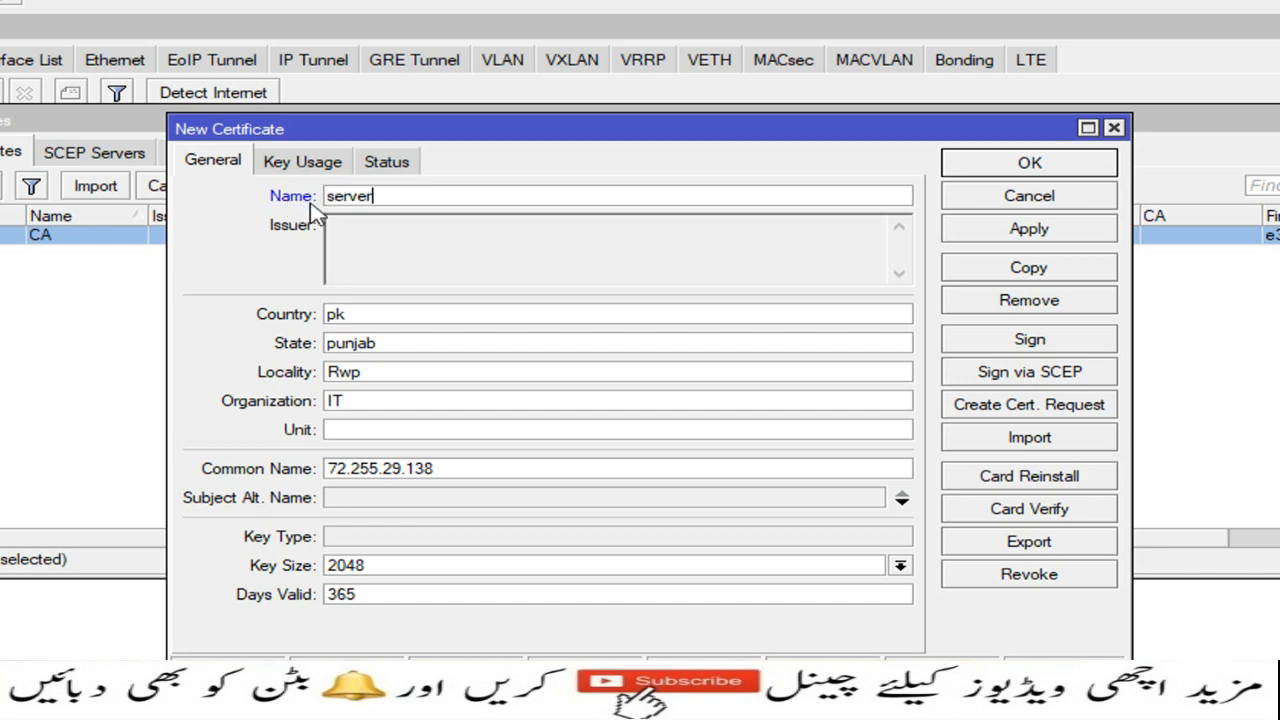
Step: Give the server certificate key usage digital signature, key encipherment and tls server, then save
{"action": "left_click", "coordinate": [305, 164]}
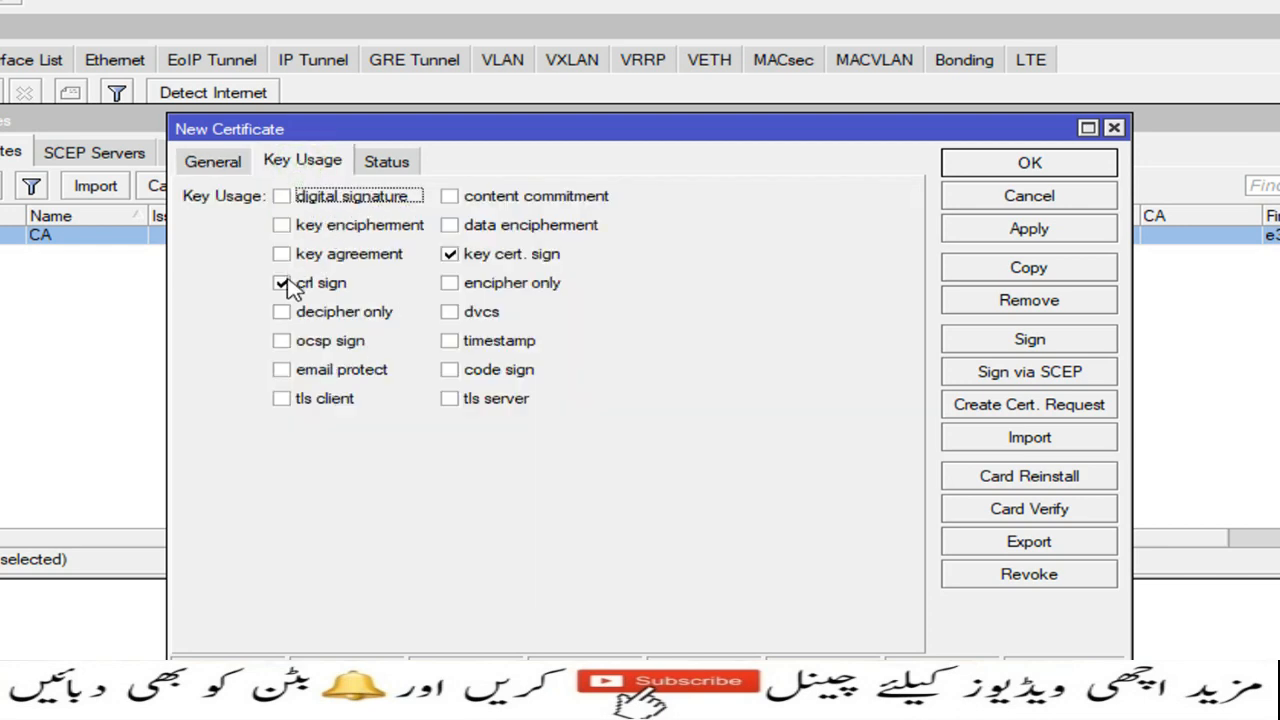
{"action": "left_click", "coordinate": [283, 283]}
{"action": "left_click", "coordinate": [451, 256]}
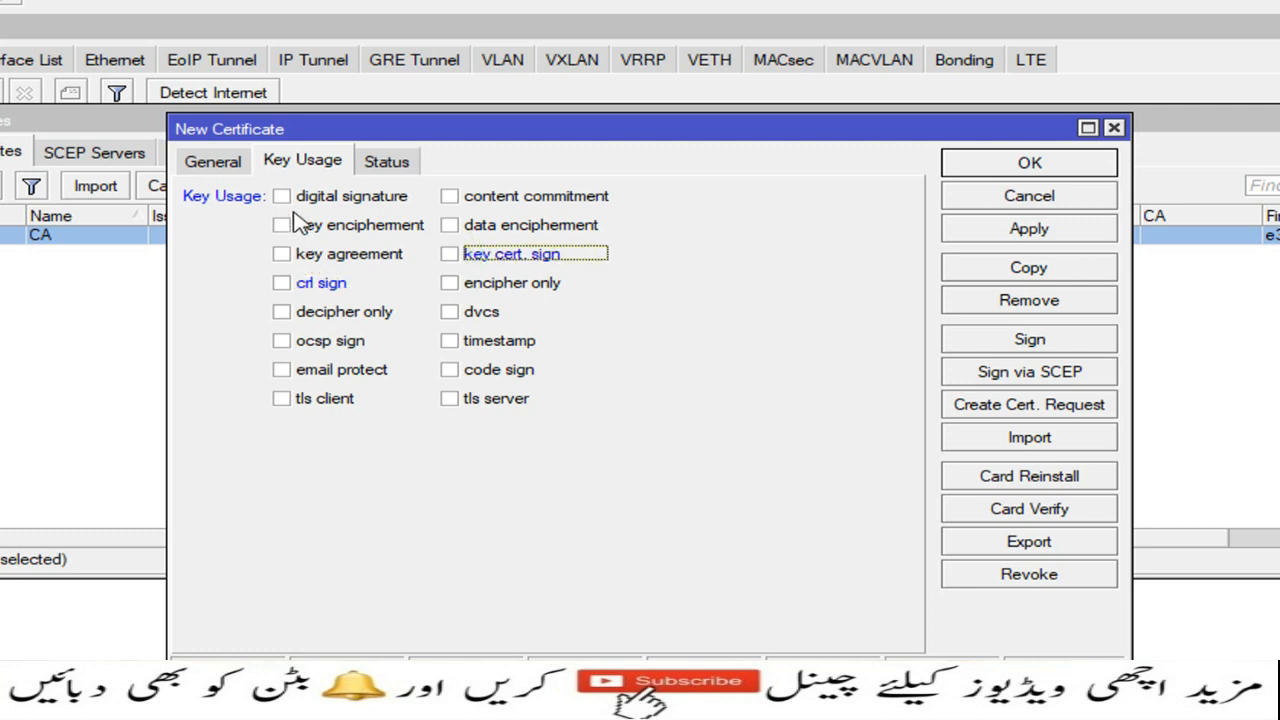
{"action": "left_click", "coordinate": [282, 197]}
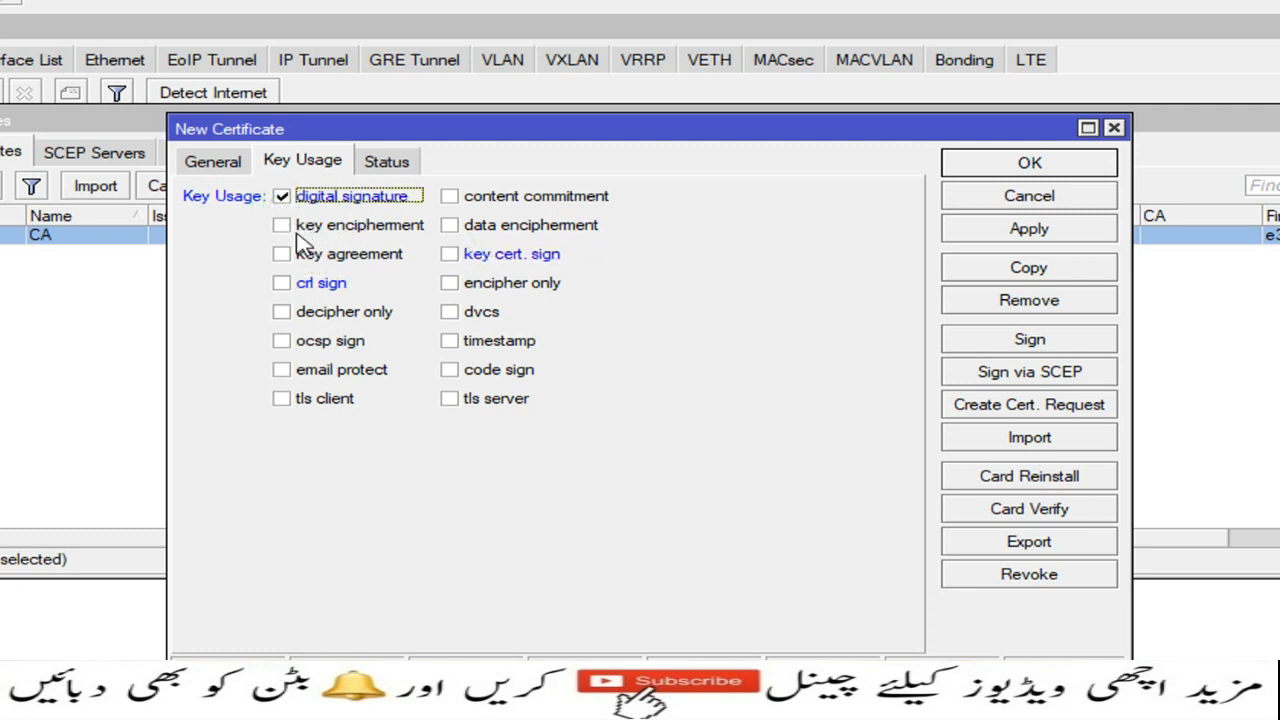
{"action": "left_click", "coordinate": [282, 225]}
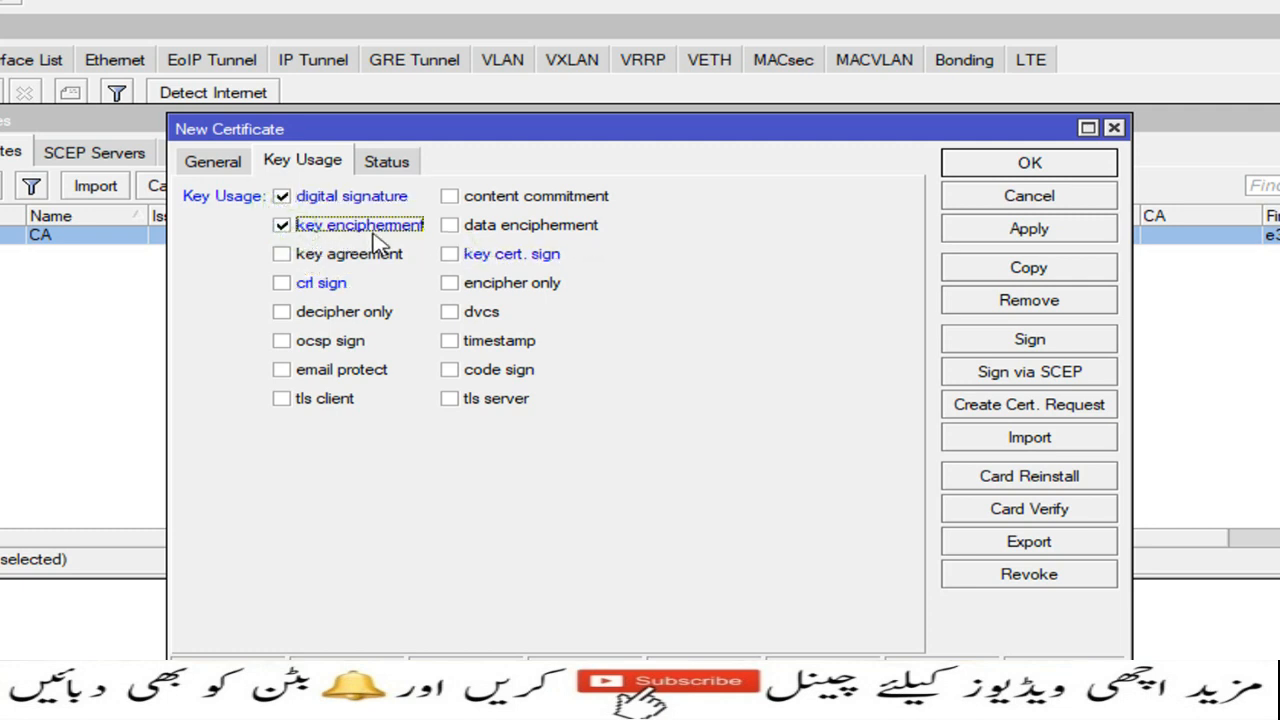
{"action": "left_click", "coordinate": [449, 399]}
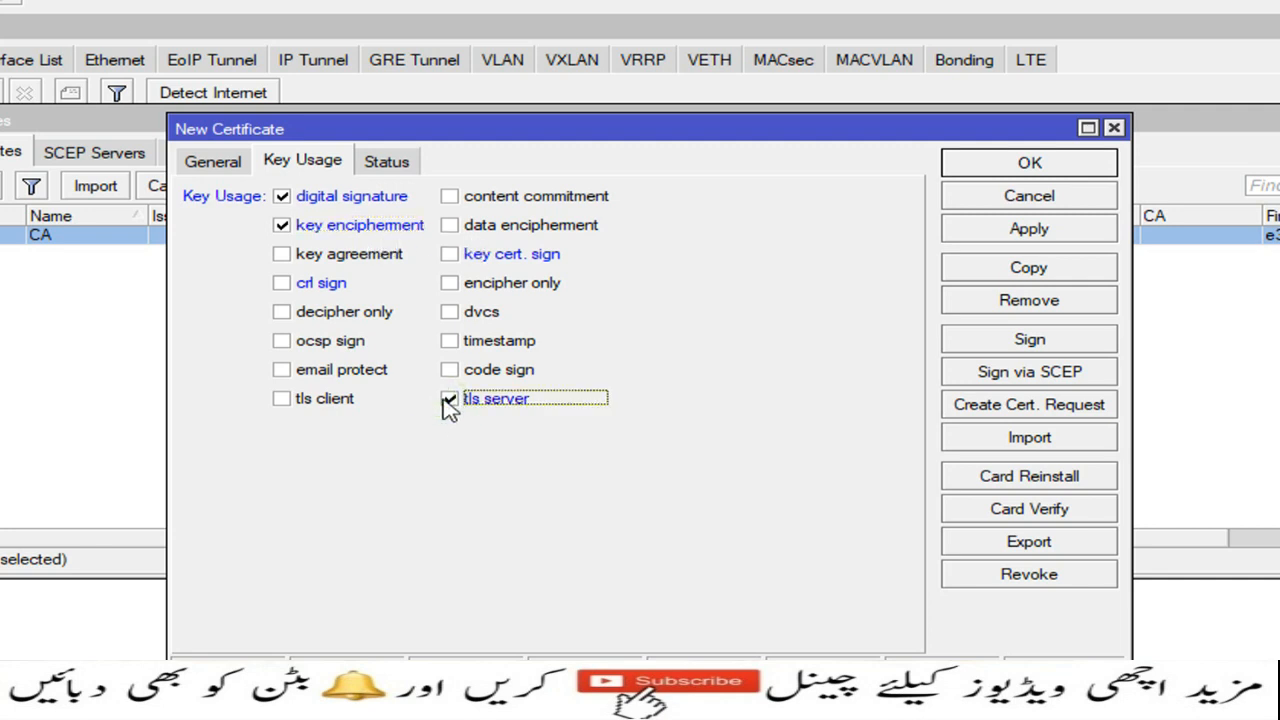
{"action": "left_click", "coordinate": [987, 237]}
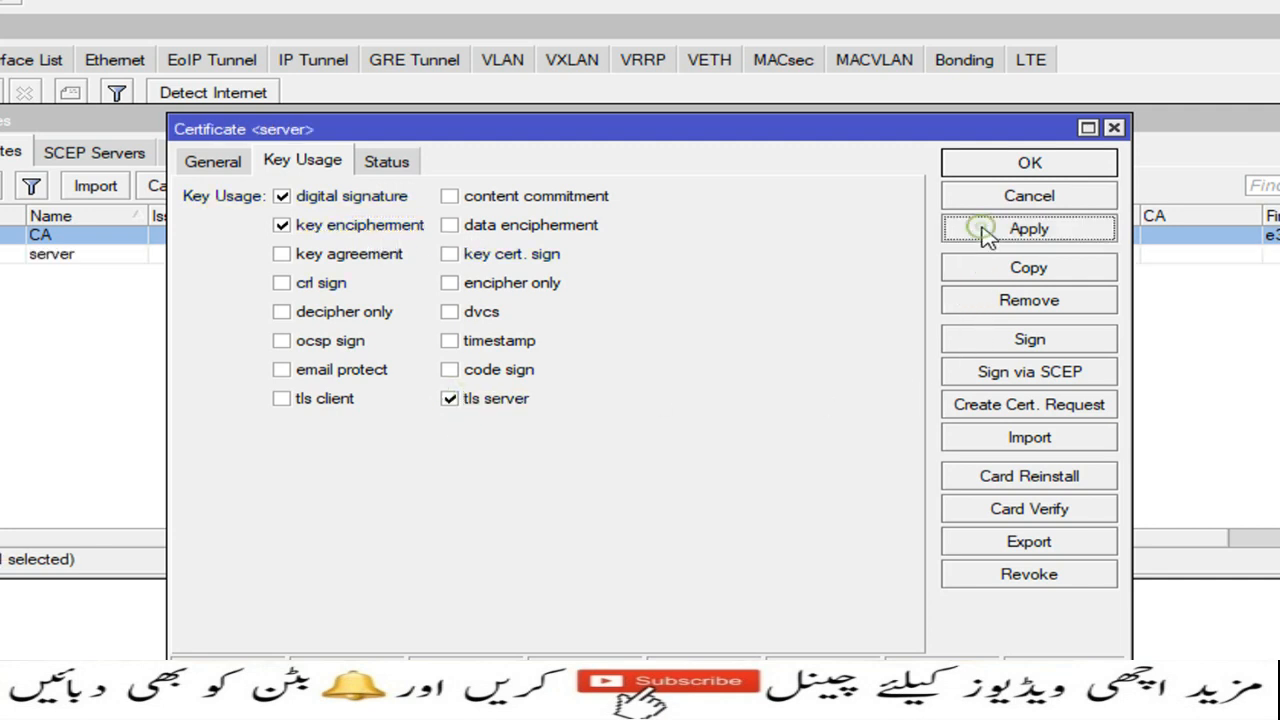
{"action": "left_click", "coordinate": [1005, 168]}
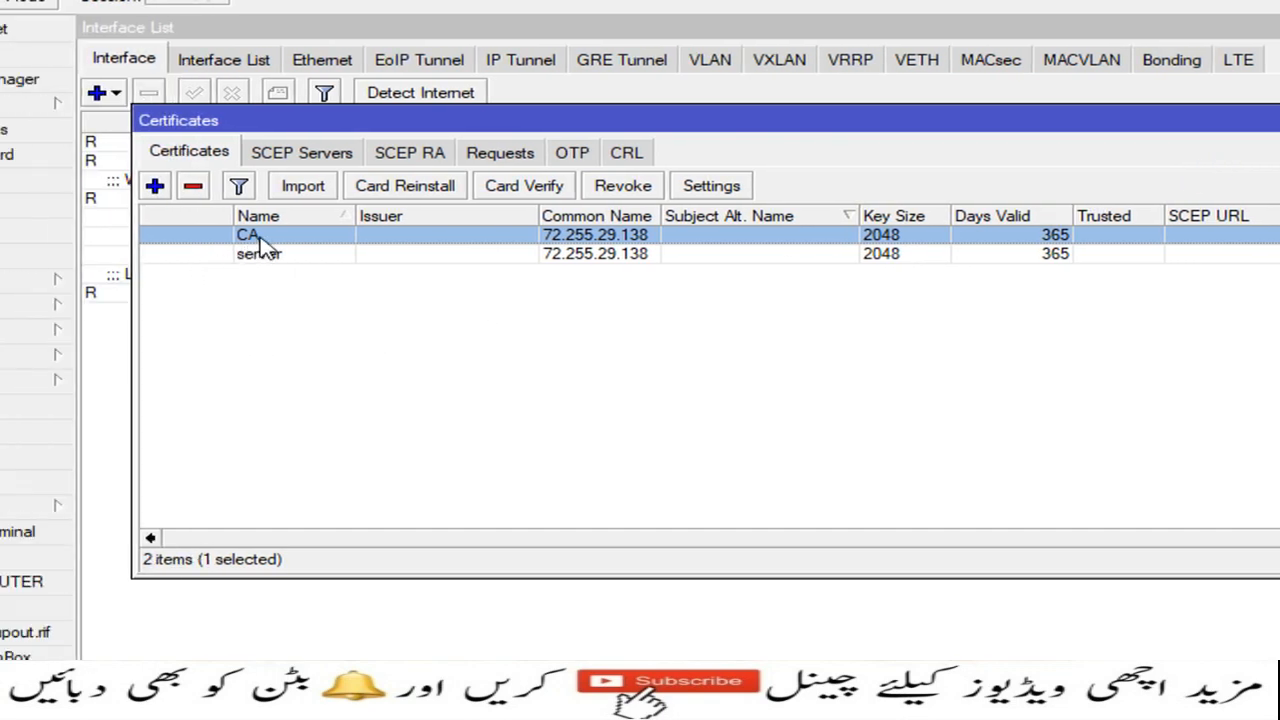
Step: Sign the CA certificate with CA CRL host 72.255.29.138 and close it
{"action": "double_click", "coordinate": [258, 240]}
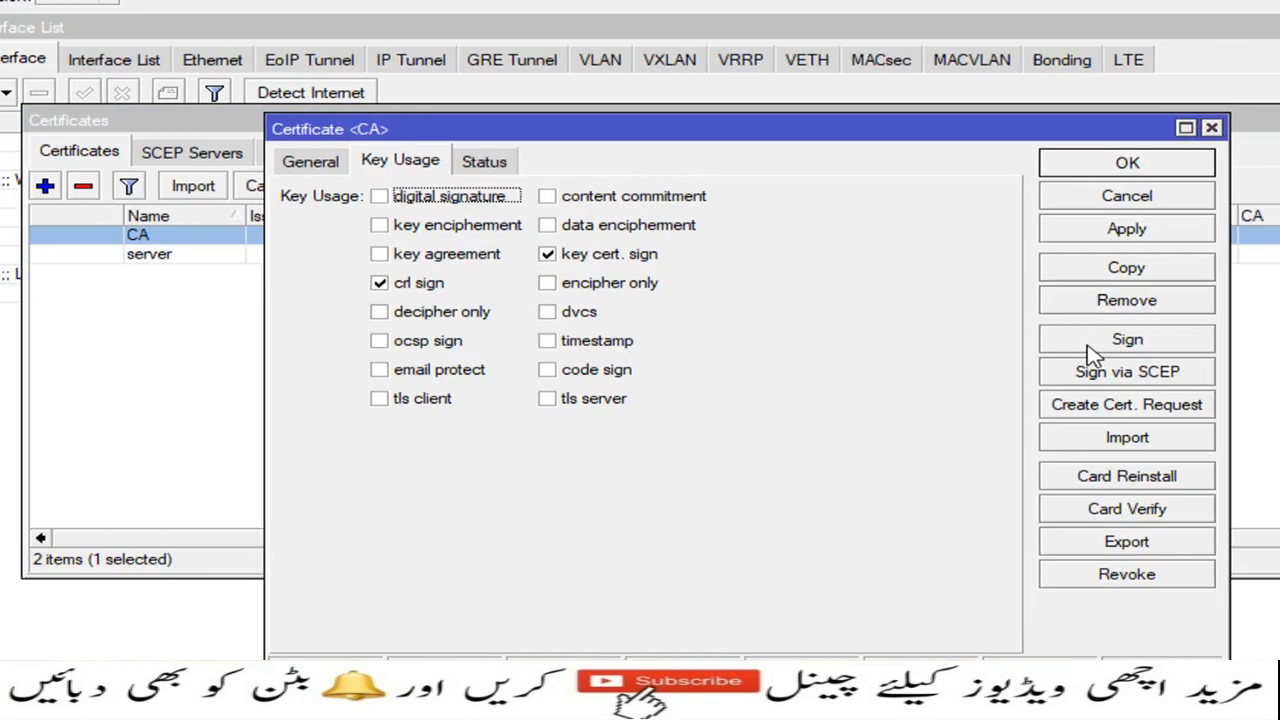
{"action": "left_click", "coordinate": [1093, 345]}
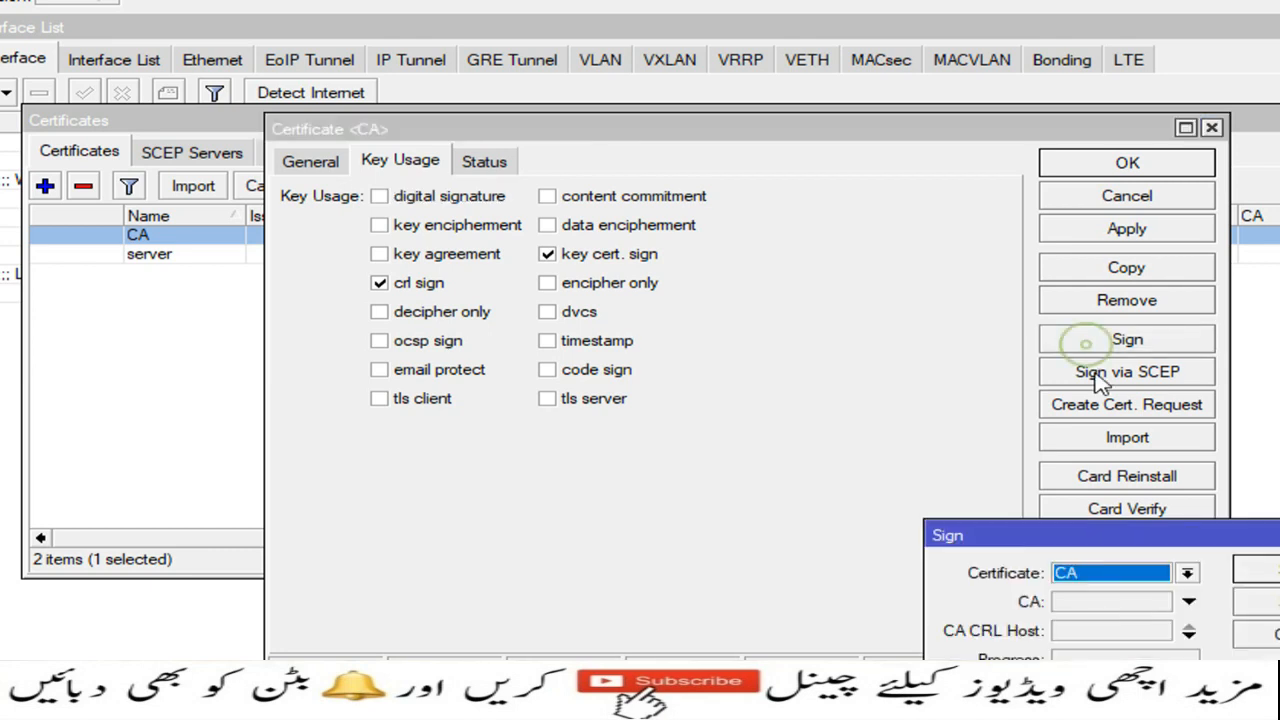
{"action": "left_click_drag", "start_coordinate": [1100, 537], "coordinate": [778, 314]}
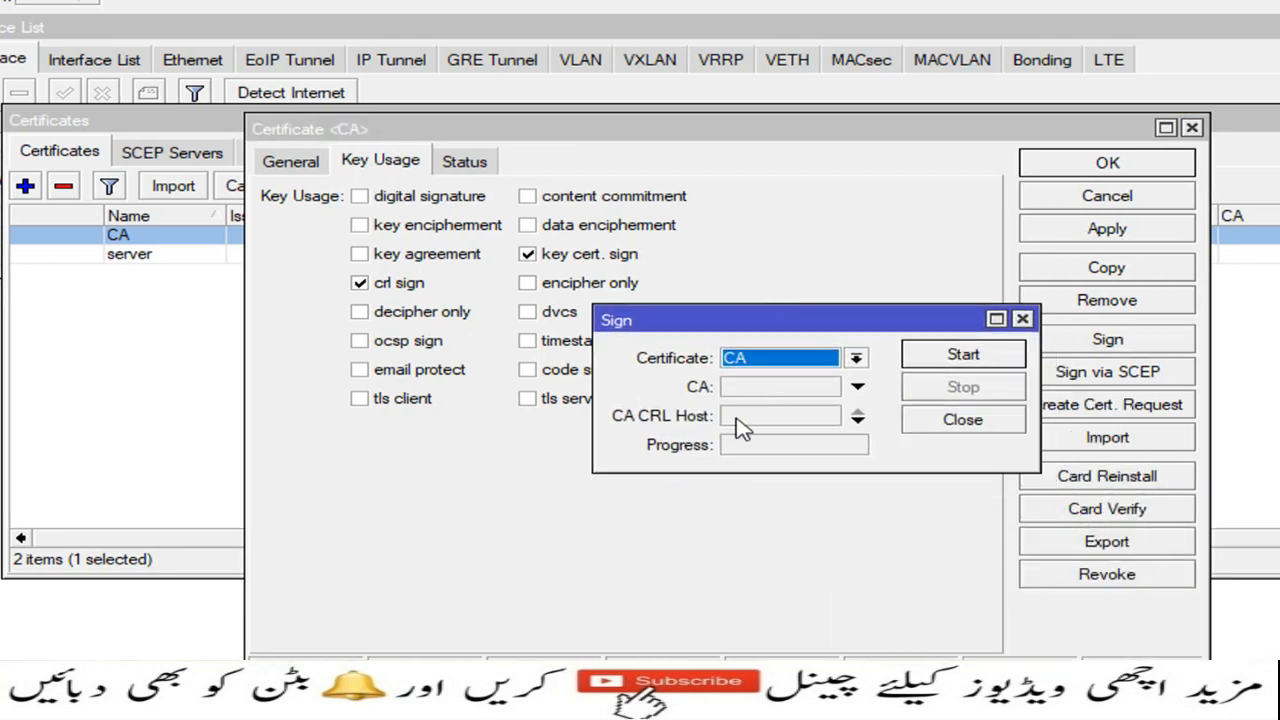
{"action": "left_click", "coordinate": [737, 419]}
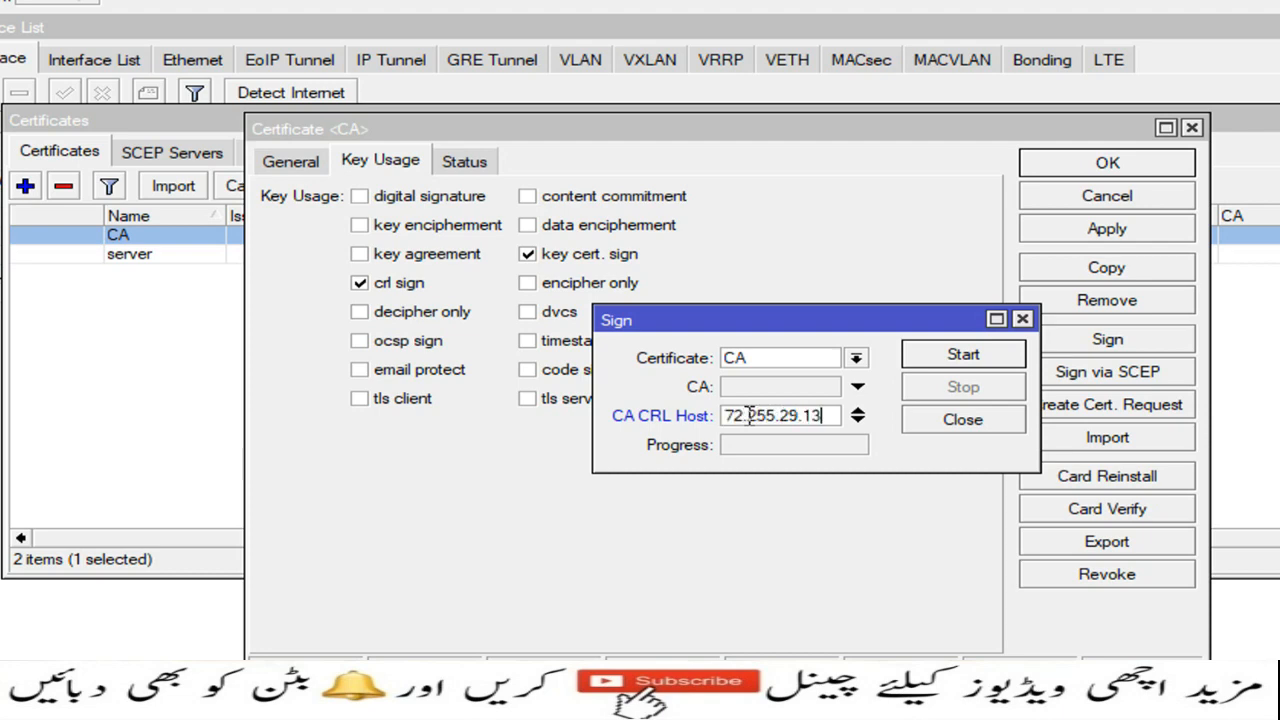
{"action": "left_click", "coordinate": [950, 357]}
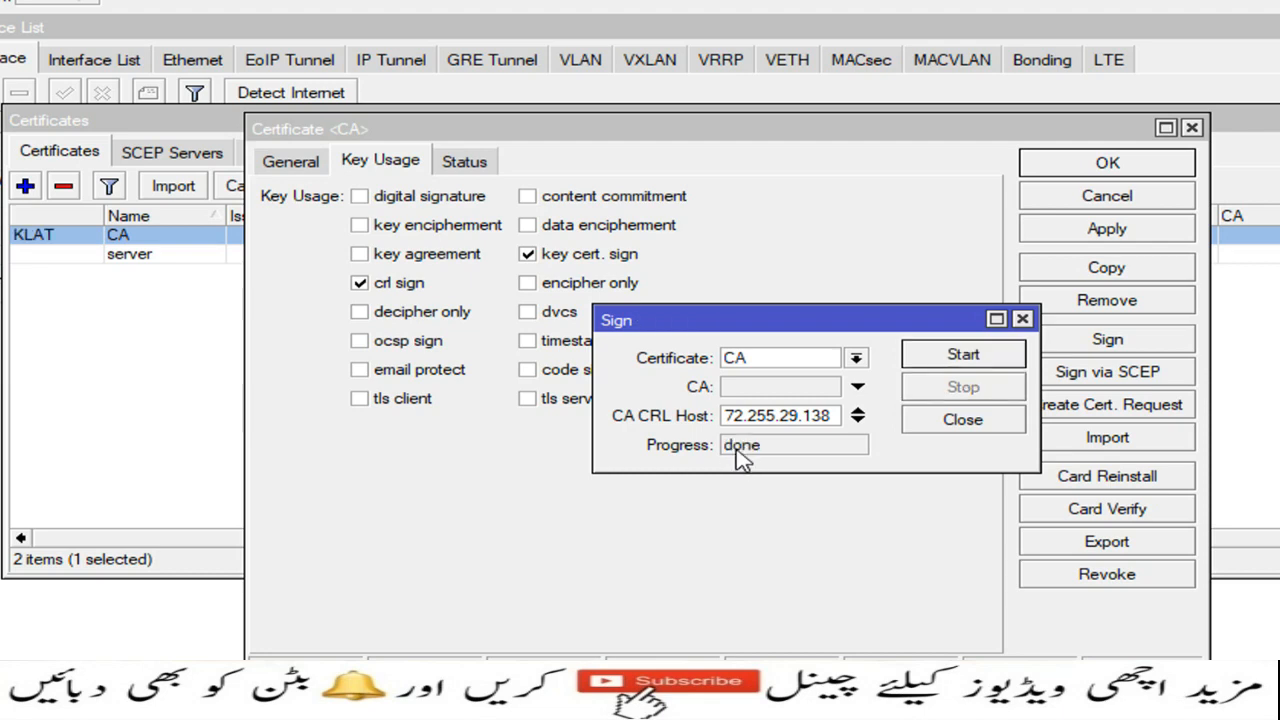
{"action": "left_click", "coordinate": [934, 423]}
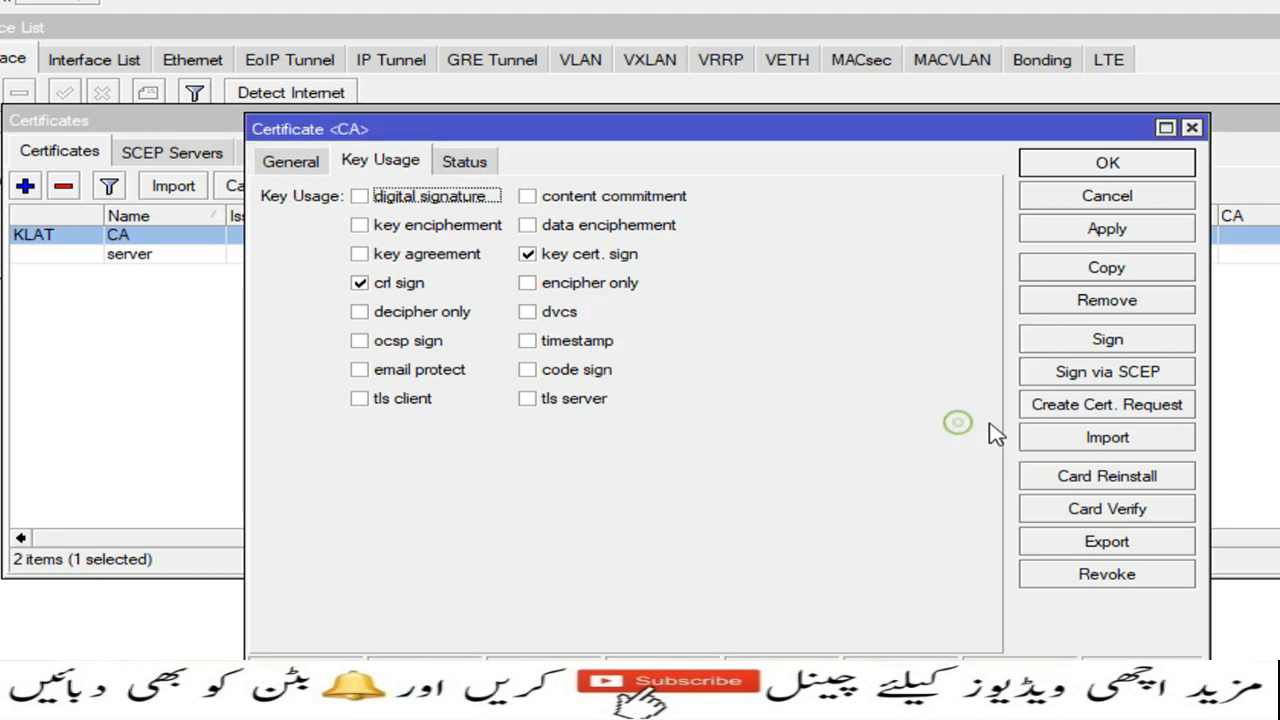
{"action": "left_click", "coordinate": [1097, 163]}
Step: Sign the server certificate using CA as the signing authority
{"action": "double_click", "coordinate": [165, 253]}
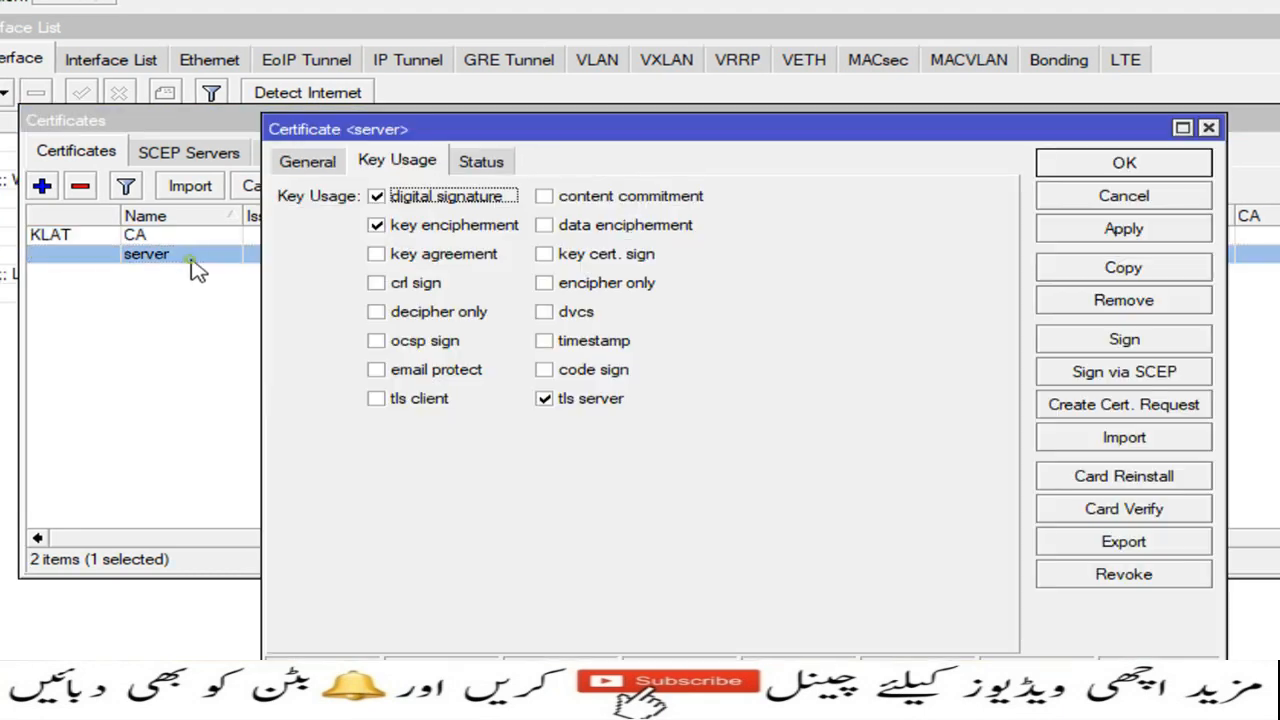
{"action": "left_click", "coordinate": [1120, 340]}
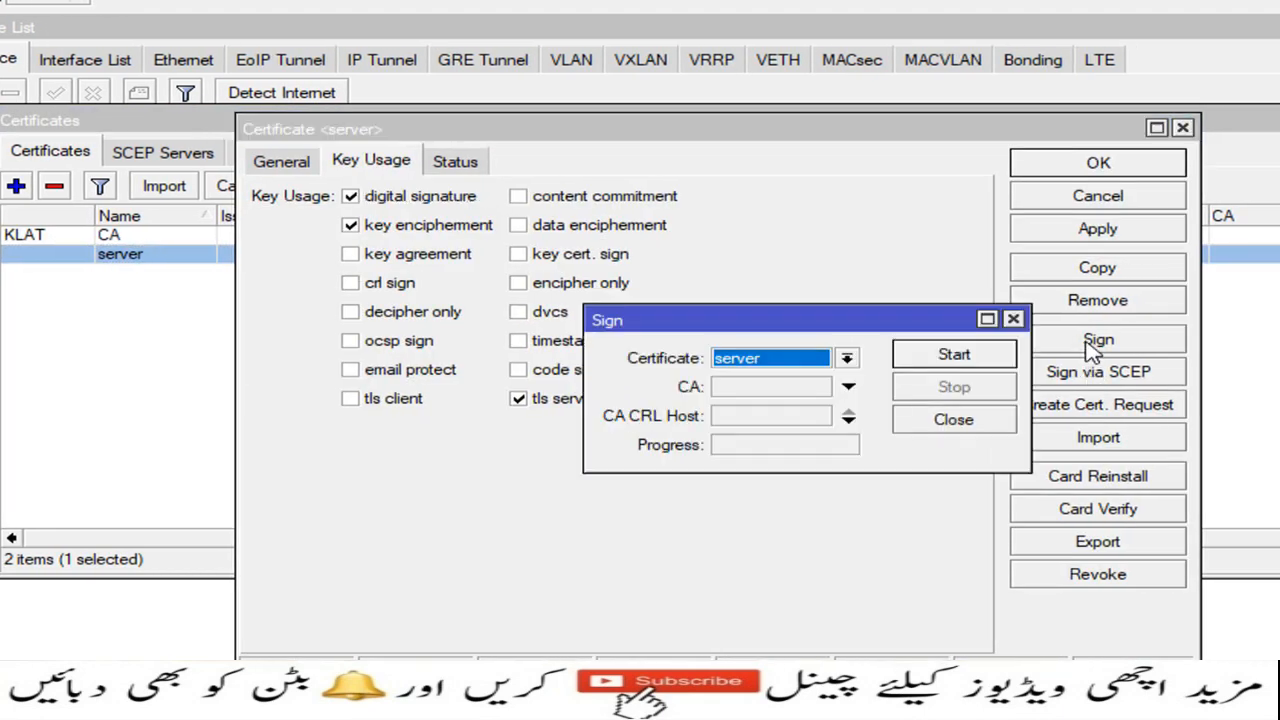
{"action": "left_click", "coordinate": [847, 387]}
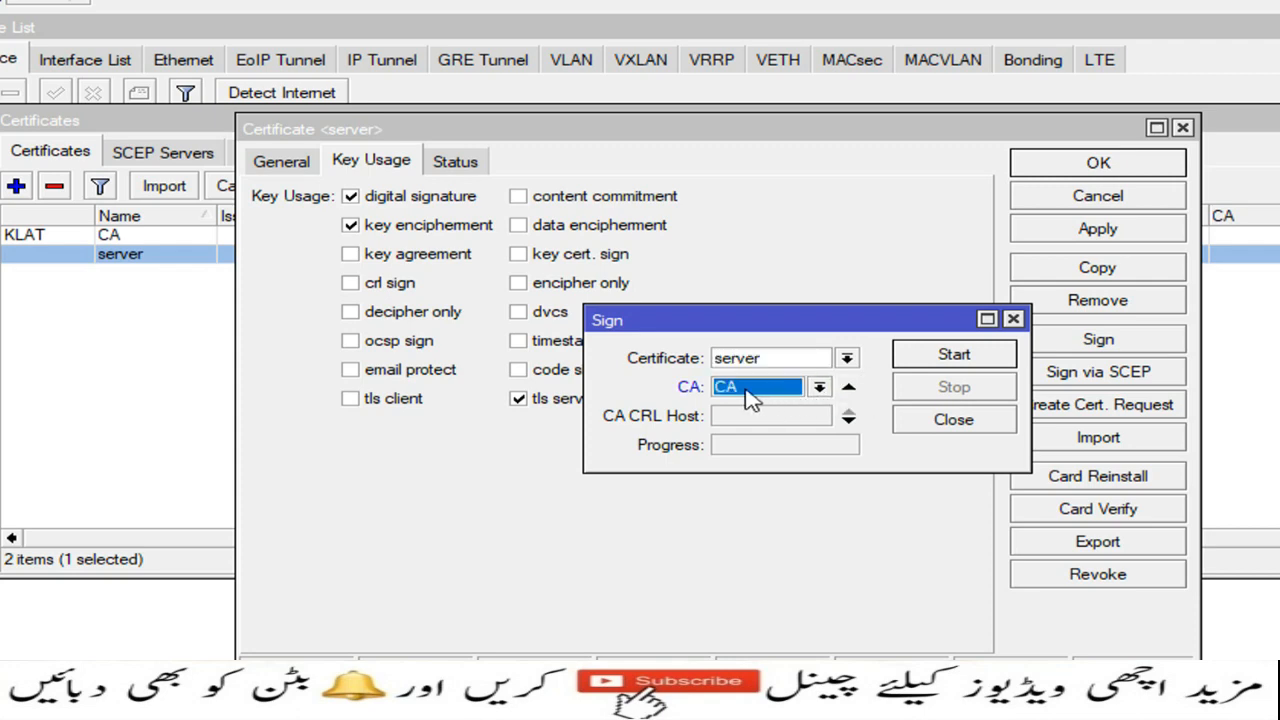
{"action": "left_click", "coordinate": [946, 360]}
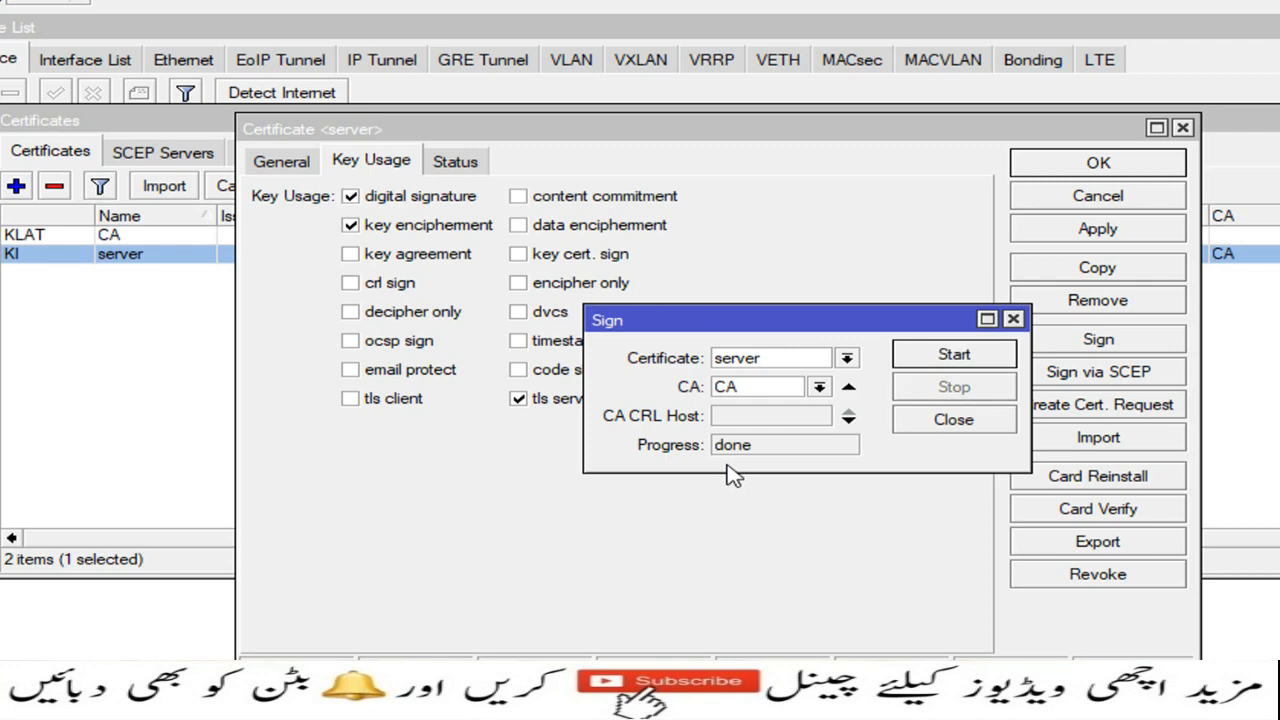
{"action": "left_click", "coordinate": [951, 420]}
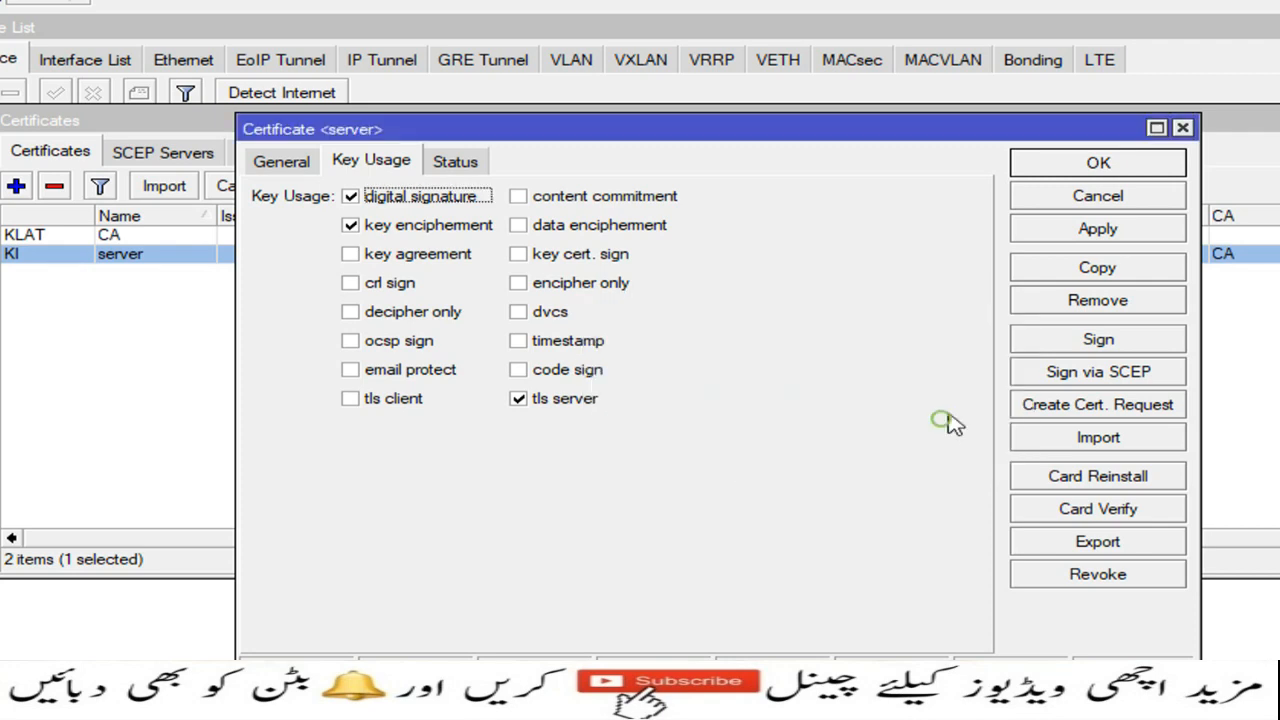
{"action": "left_click", "coordinate": [1090, 165]}
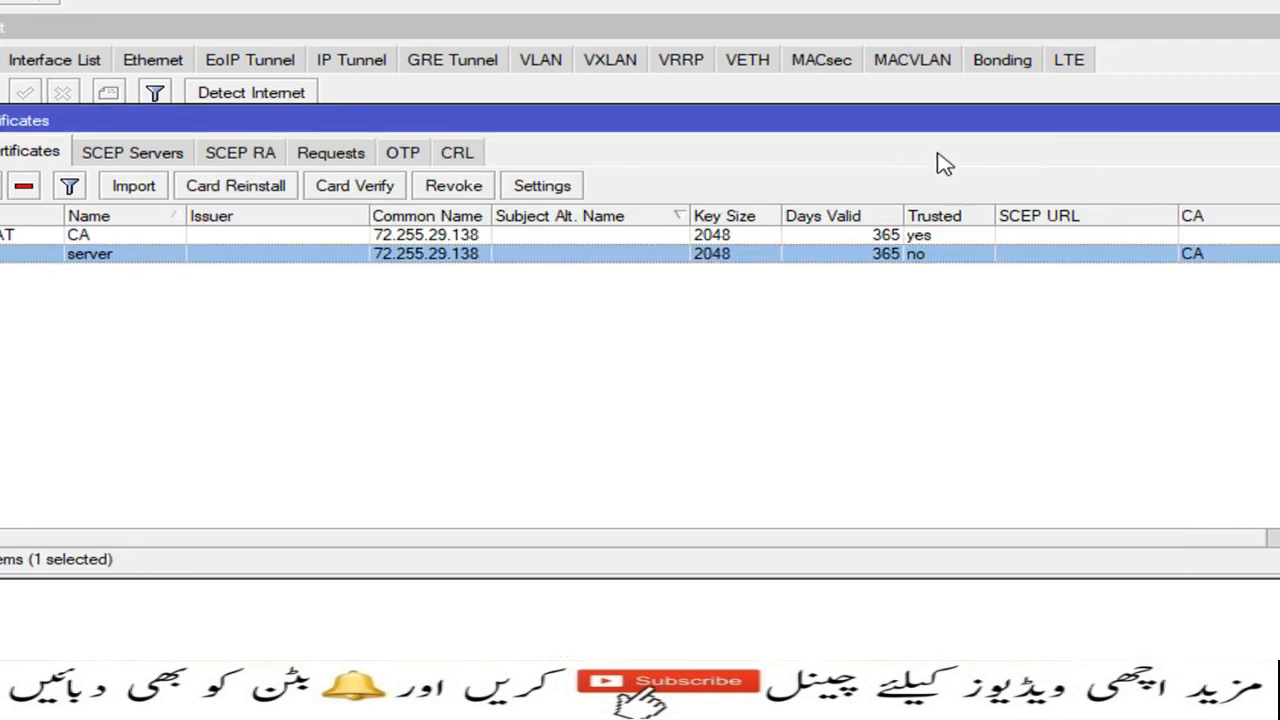
Step: Mark the server certificate as Trusted, then bring up the PPP window
{"action": "left_click", "coordinate": [1227, 119]}
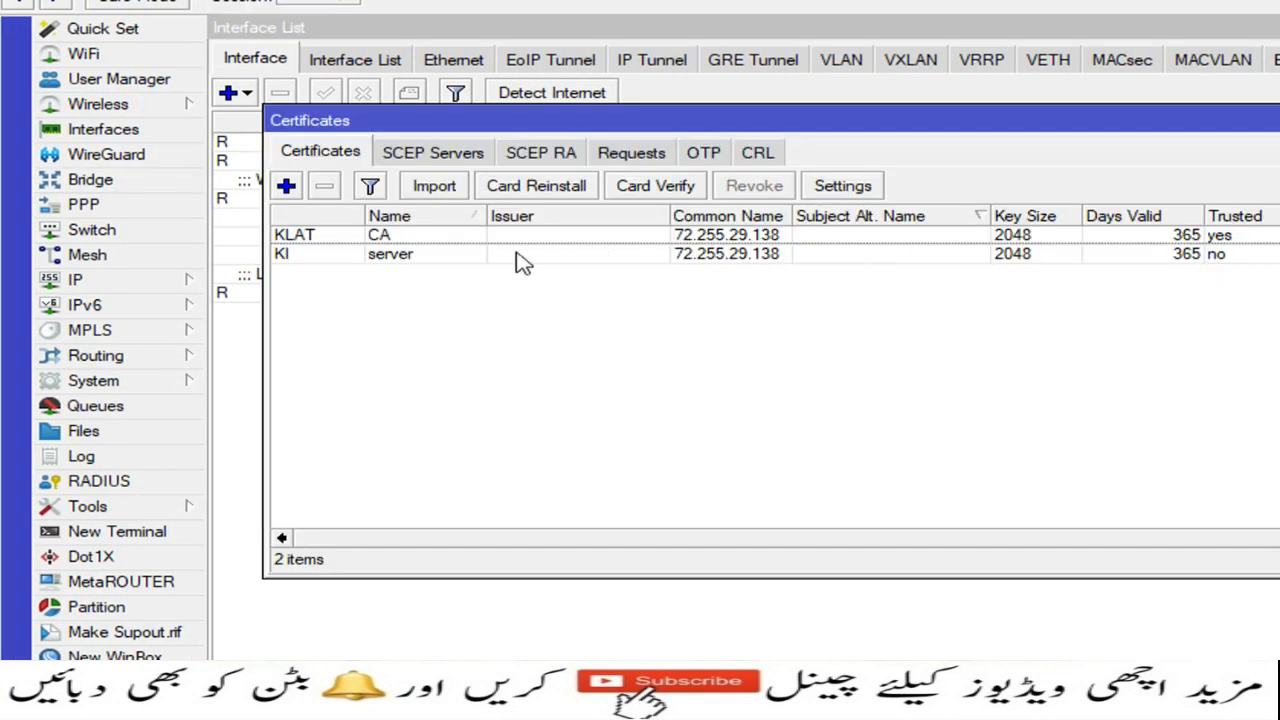
{"action": "double_click", "coordinate": [418, 256]}
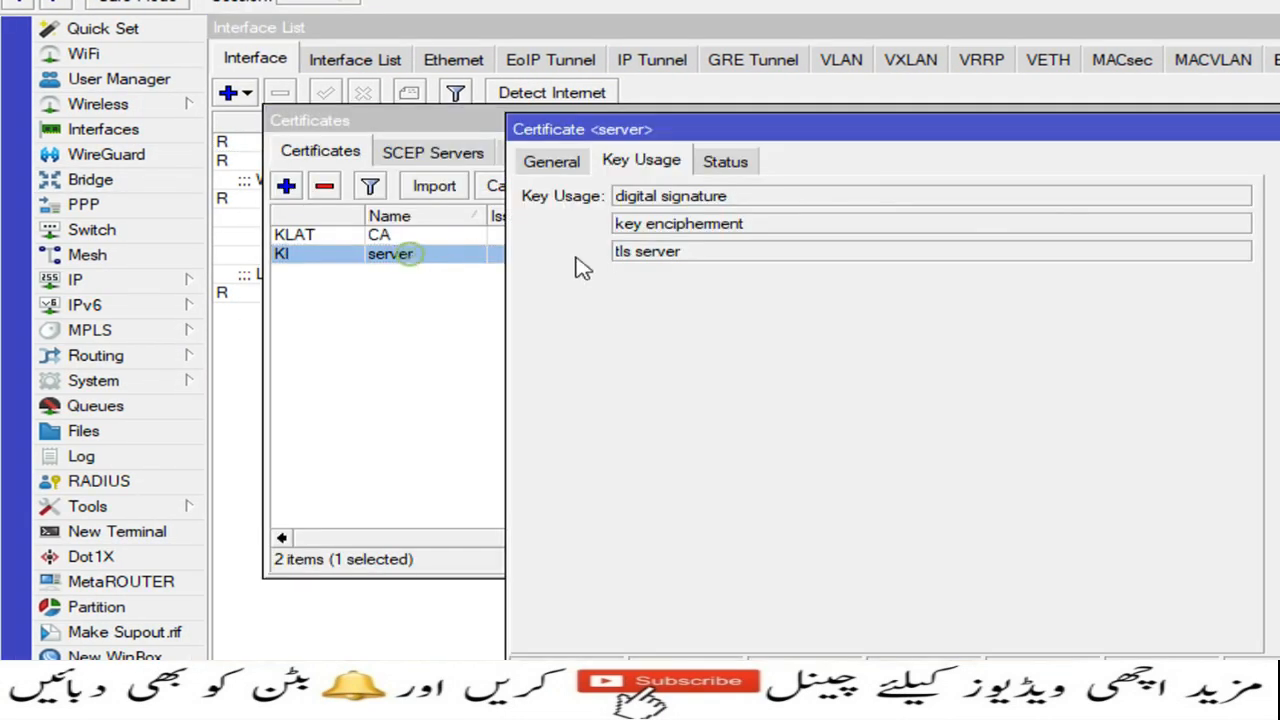
{"action": "left_click", "coordinate": [555, 168]}
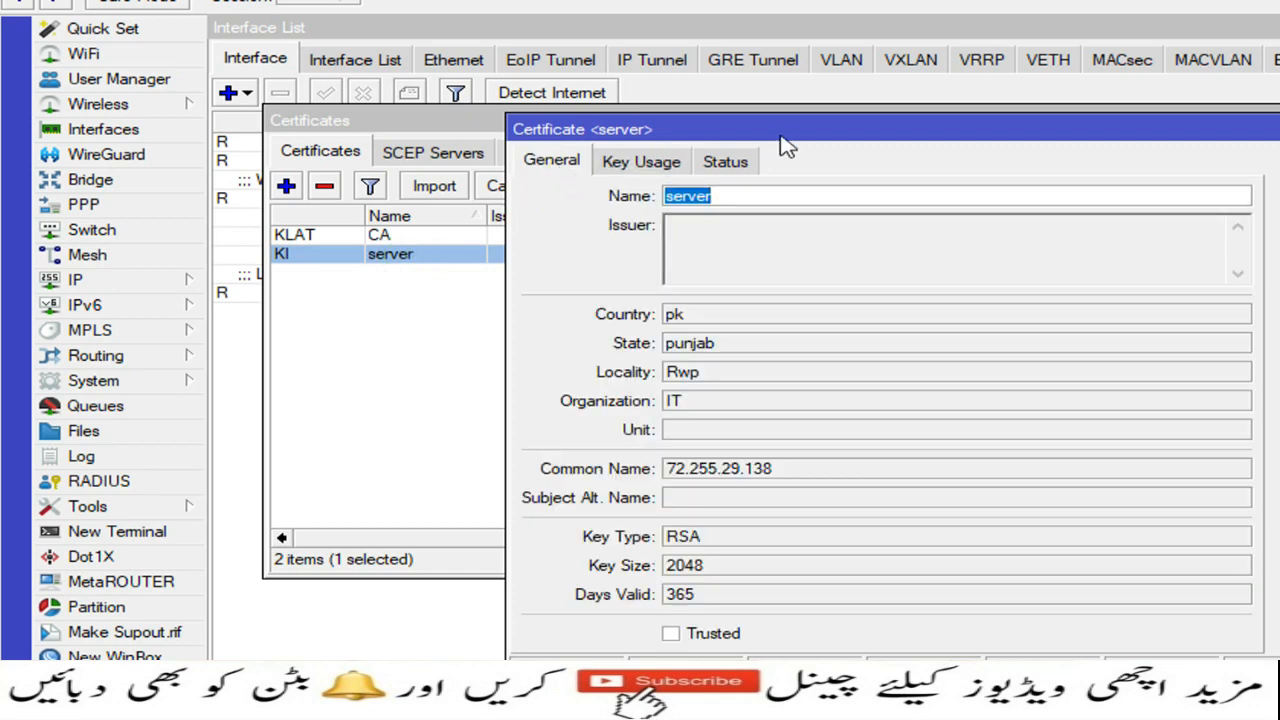
{"action": "left_click_drag", "start_coordinate": [778, 134], "coordinate": [726, 100]}
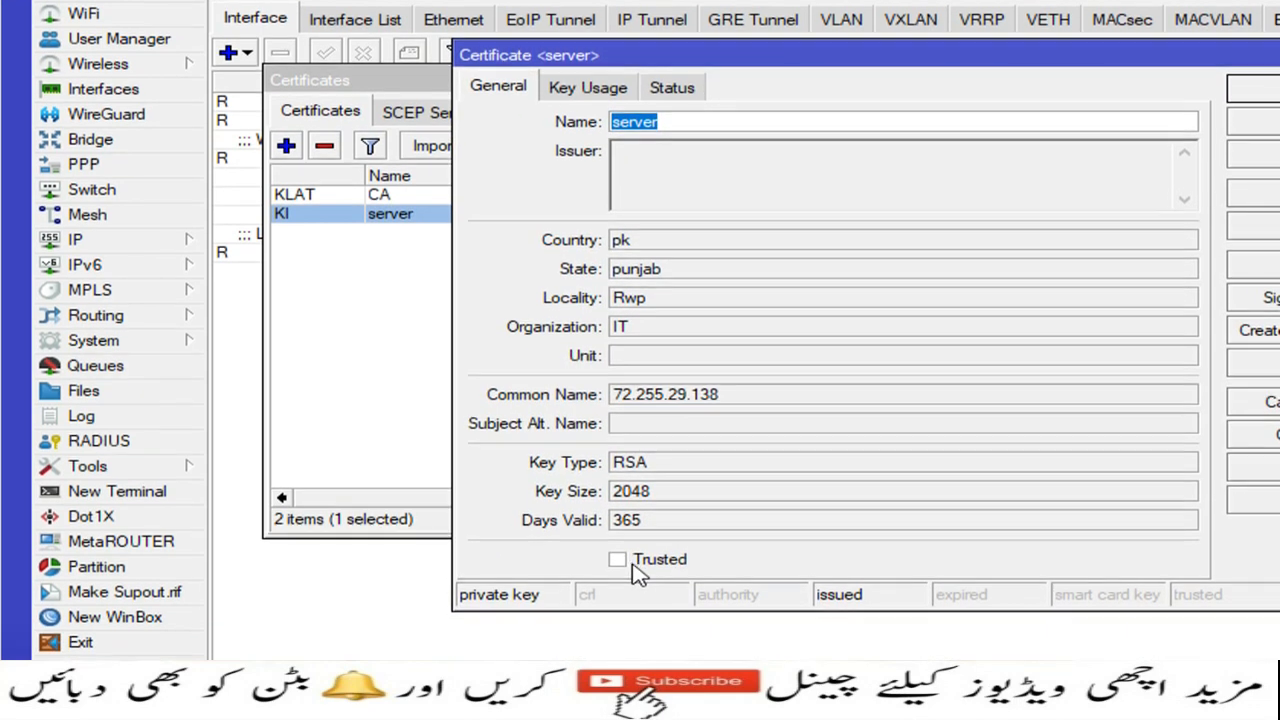
{"action": "left_click", "coordinate": [634, 566]}
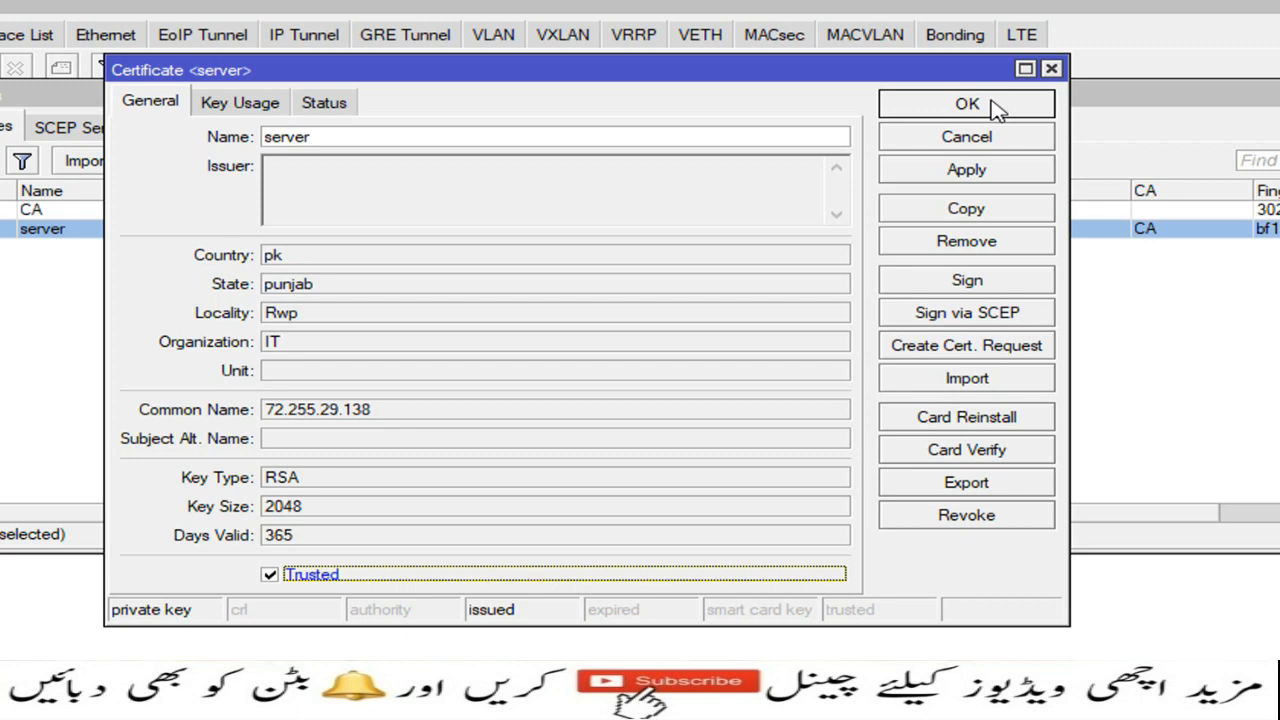
{"action": "left_click", "coordinate": [995, 108]}
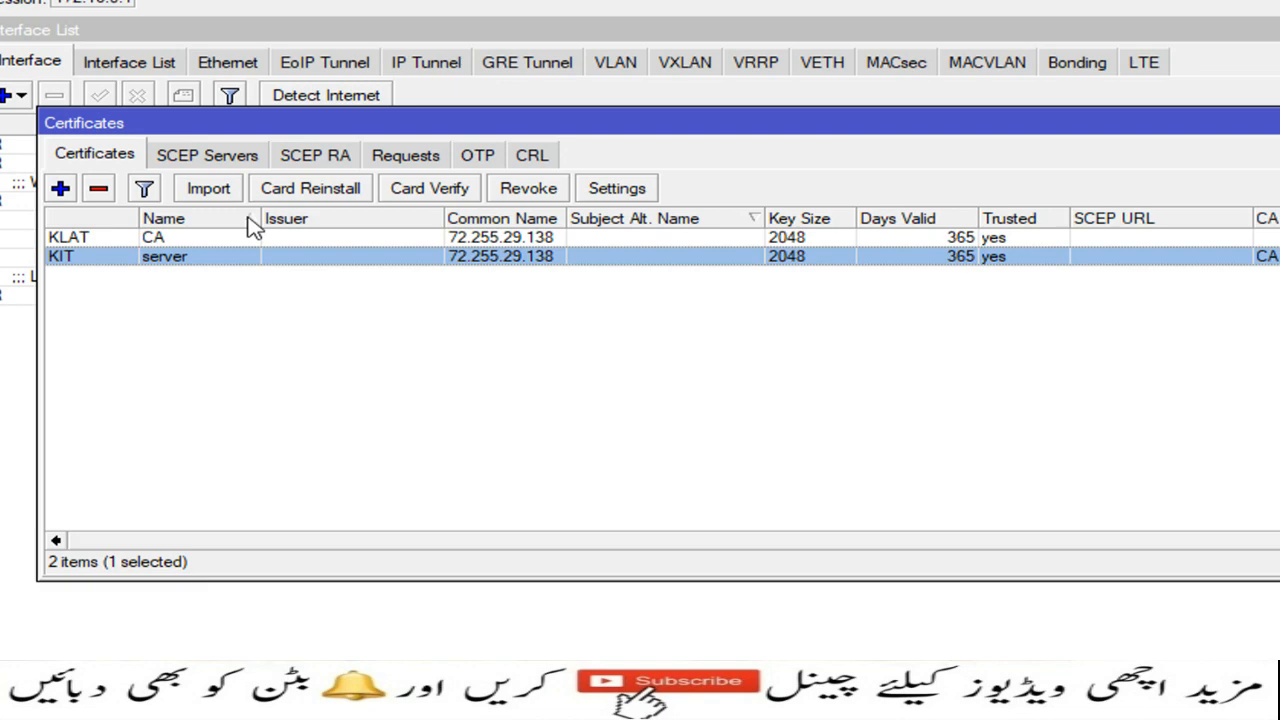
{"action": "left_click", "coordinate": [146, 209]}
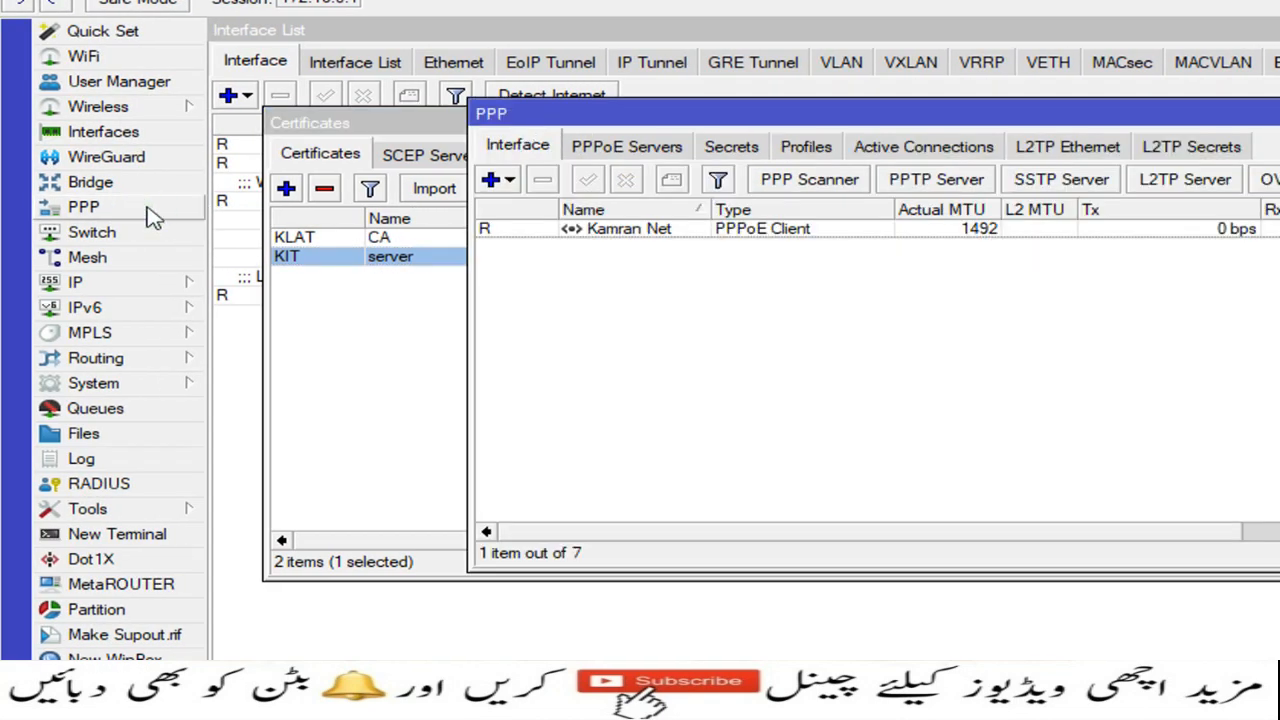
{"action": "left_click_drag", "start_coordinate": [785, 113], "coordinate": [597, 113]}
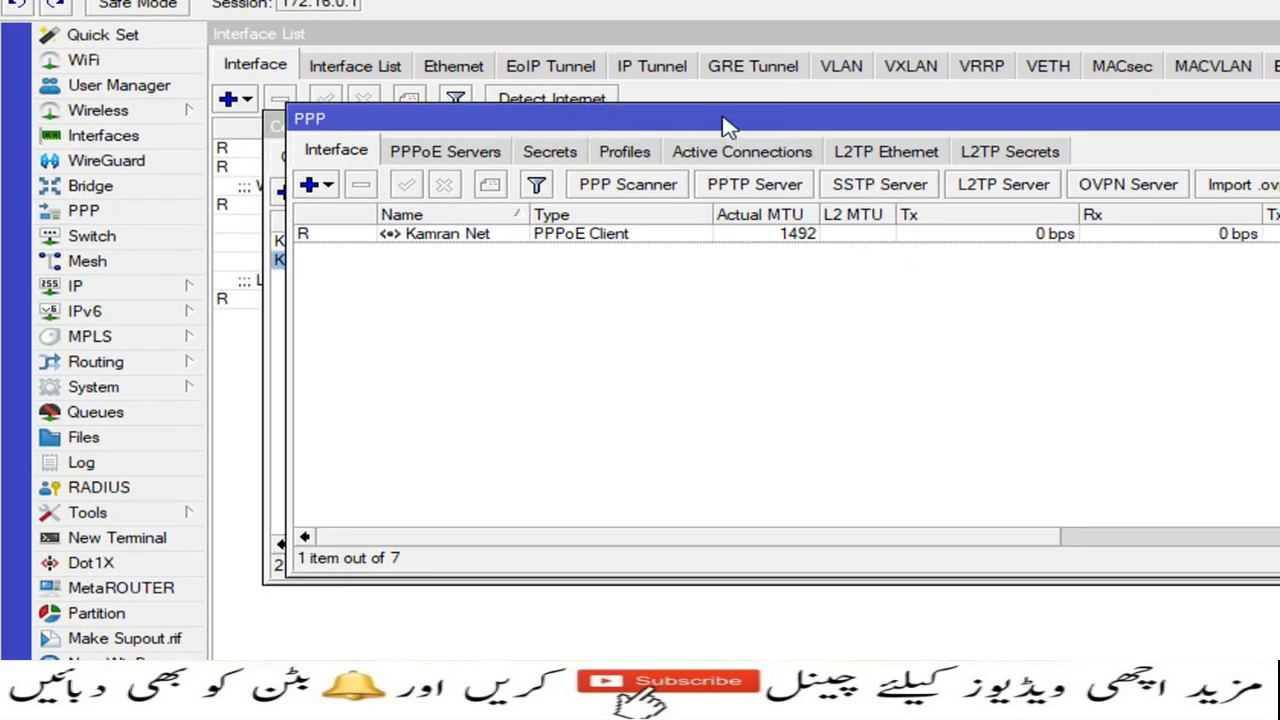
Step: Enable the SSTP server with certificate server, PFS on, and chap and pap disabled
{"action": "left_click", "coordinate": [880, 186]}
{"action": "left_click_drag", "start_coordinate": [1162, 390], "coordinate": [691, 100]}
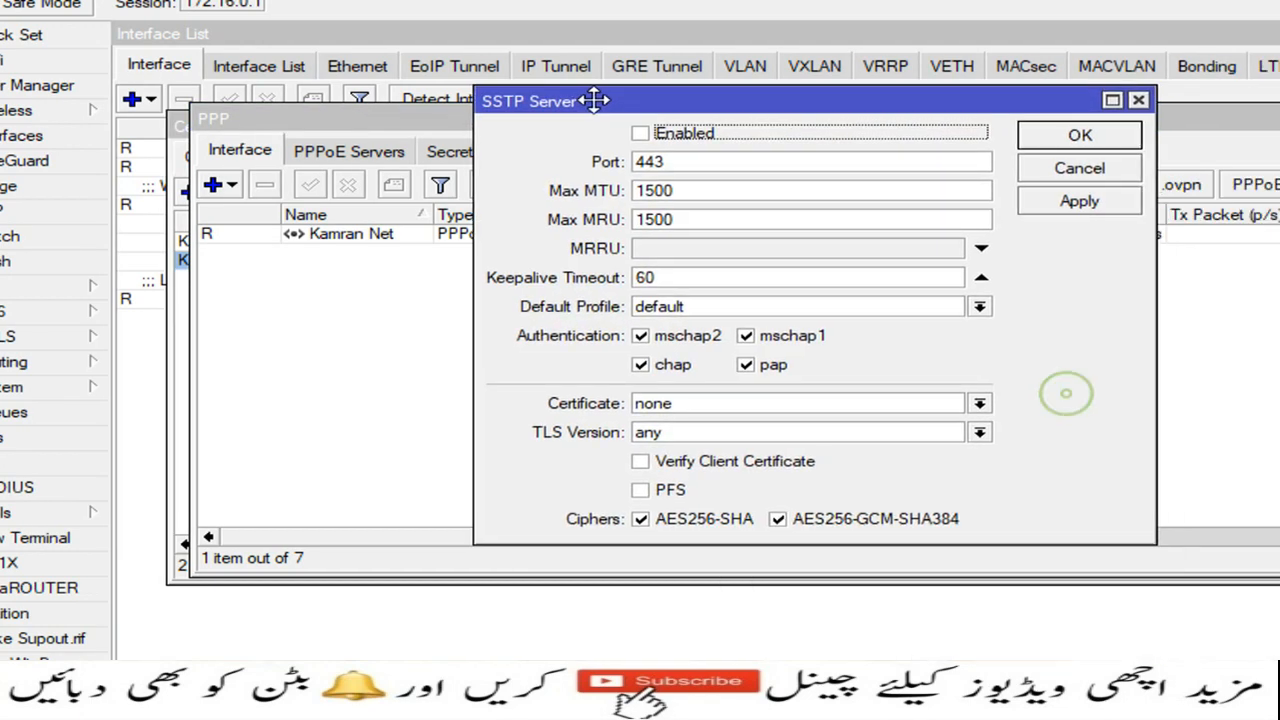
{"action": "left_click_drag", "start_coordinate": [594, 100], "coordinate": [592, 100]}
{"action": "left_click", "coordinate": [640, 133]}
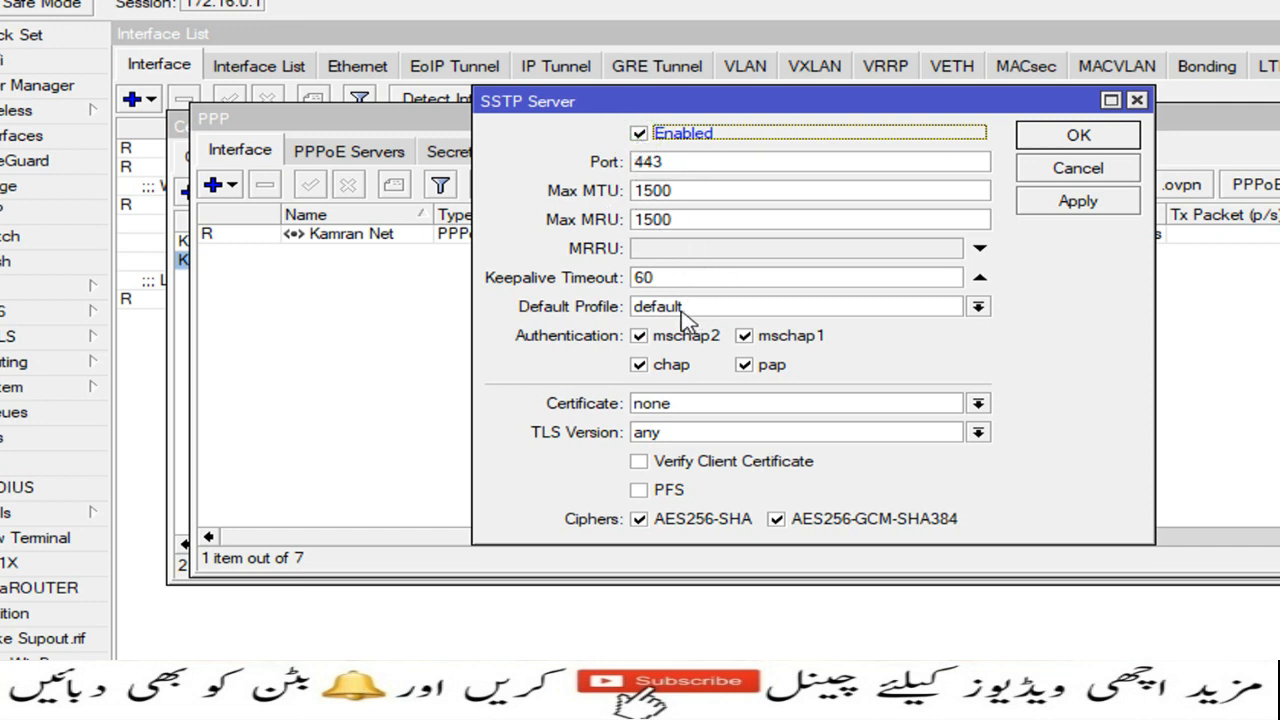
{"action": "left_click", "coordinate": [640, 366]}
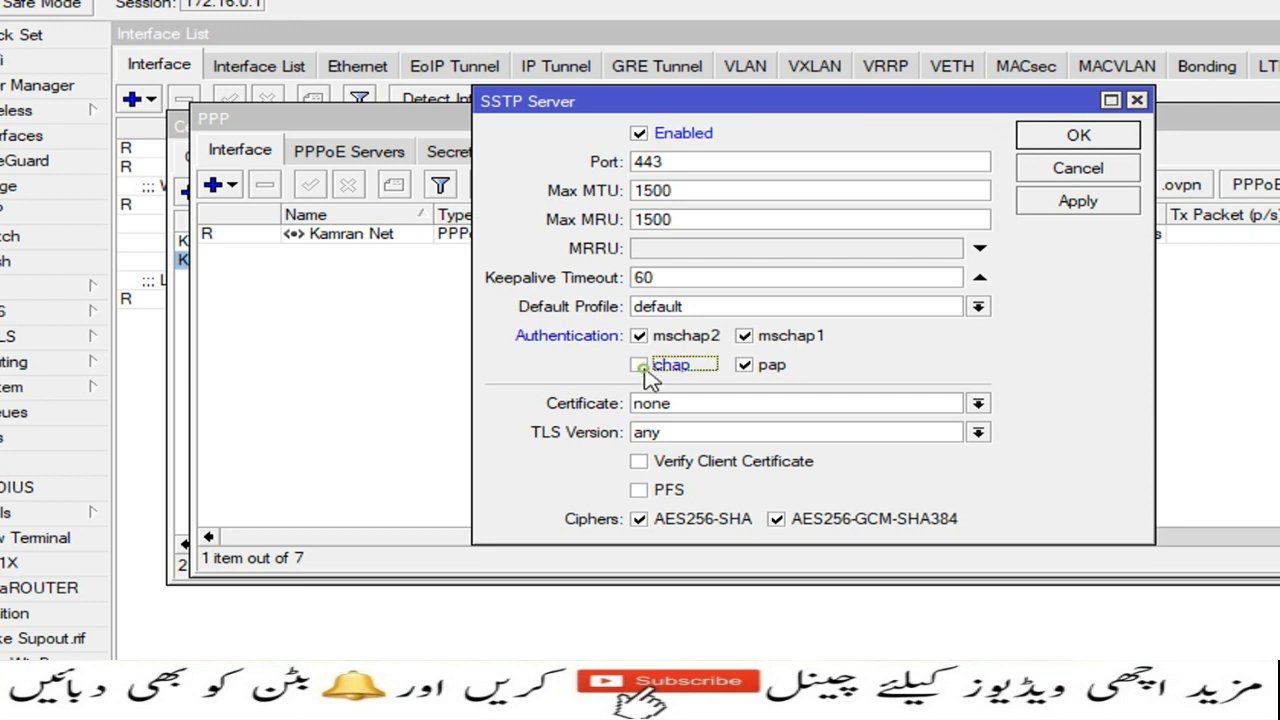
{"action": "left_click", "coordinate": [750, 367]}
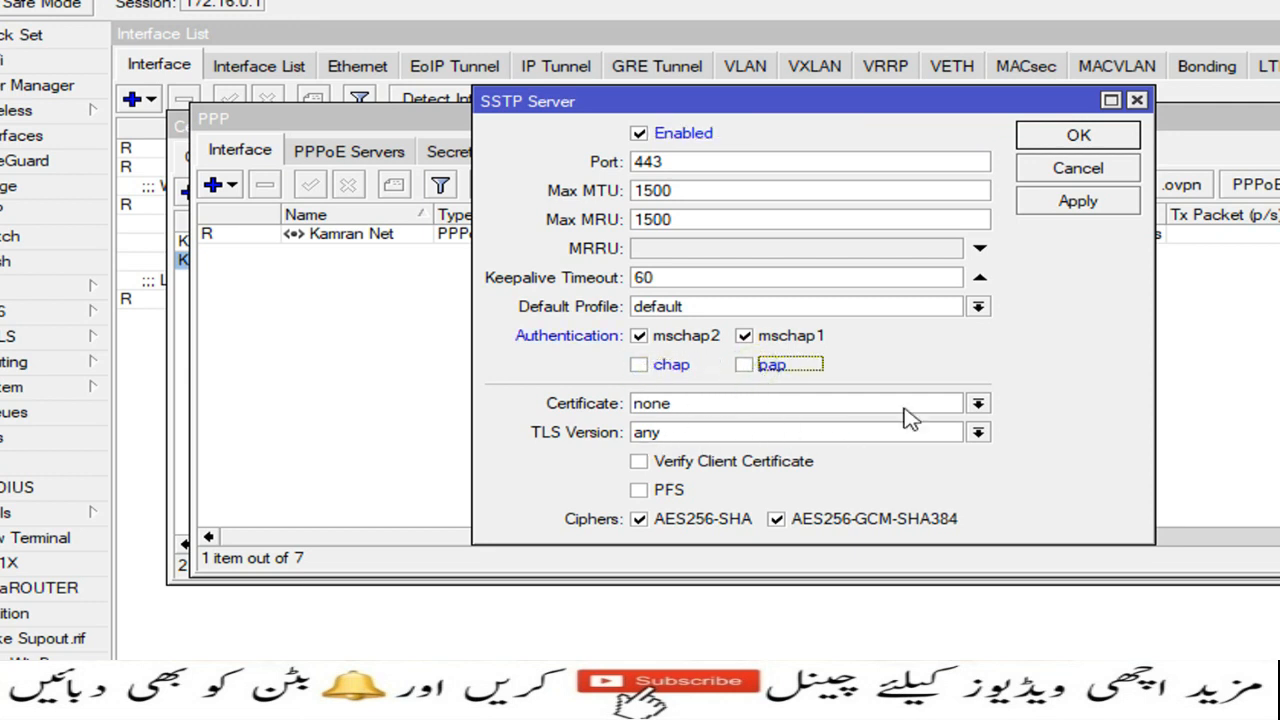
{"action": "left_click", "coordinate": [977, 405]}
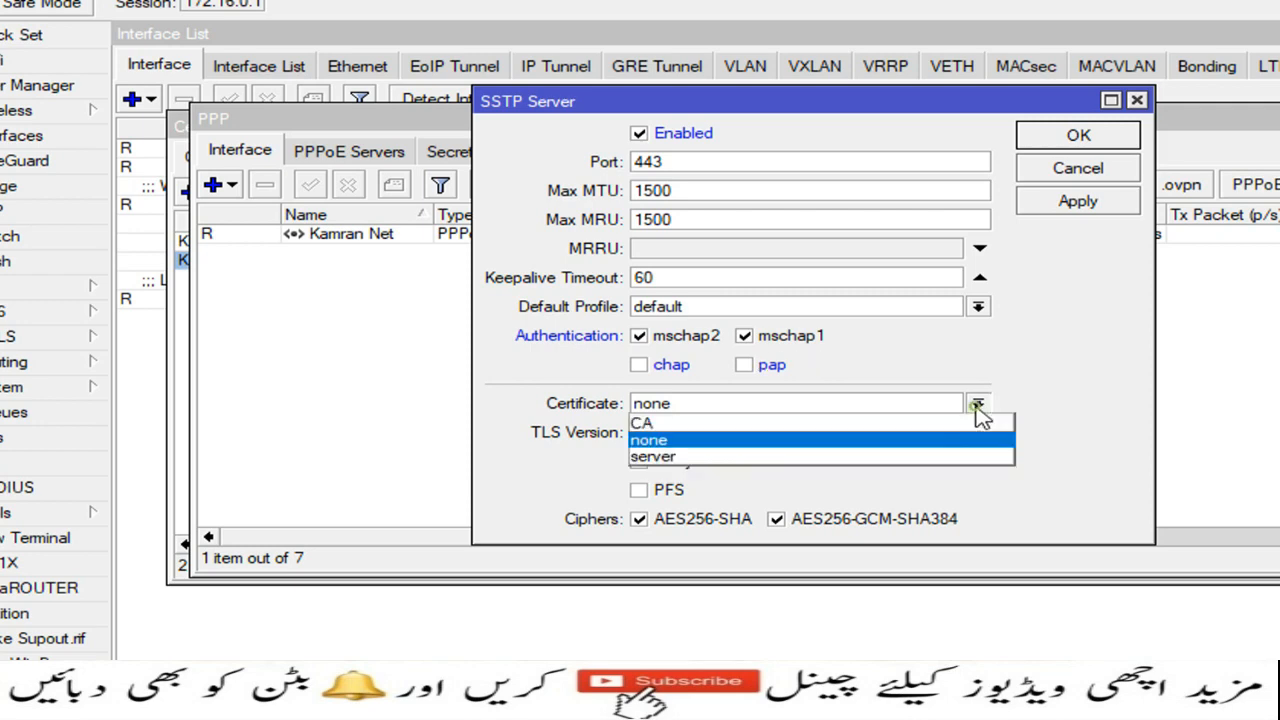
{"action": "left_click", "coordinate": [705, 457]}
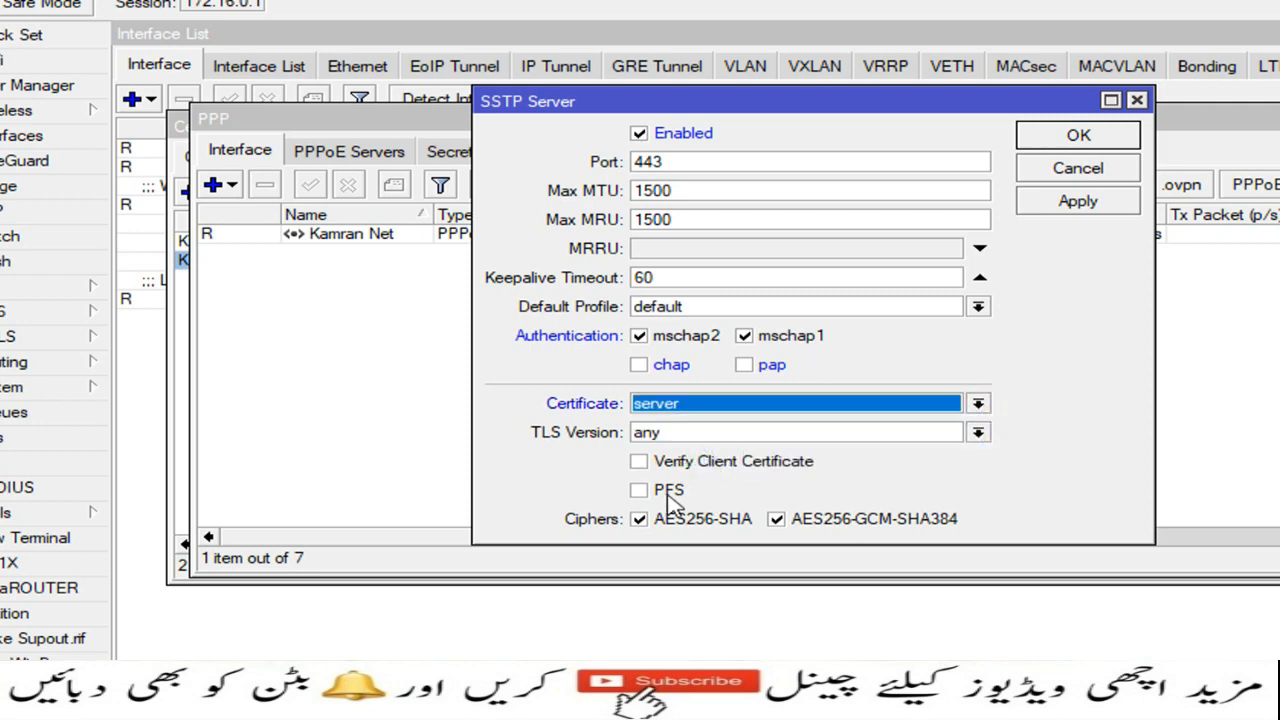
{"action": "left_click", "coordinate": [640, 495]}
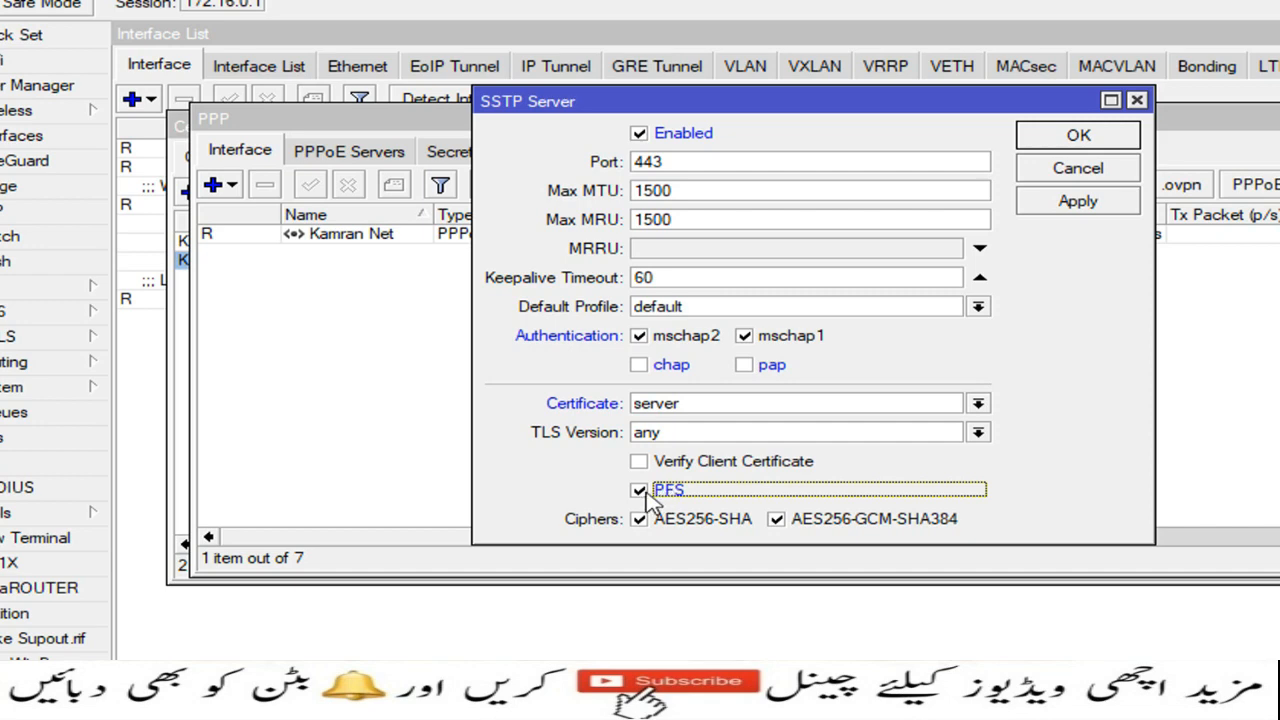
{"action": "left_click", "coordinate": [1078, 136]}
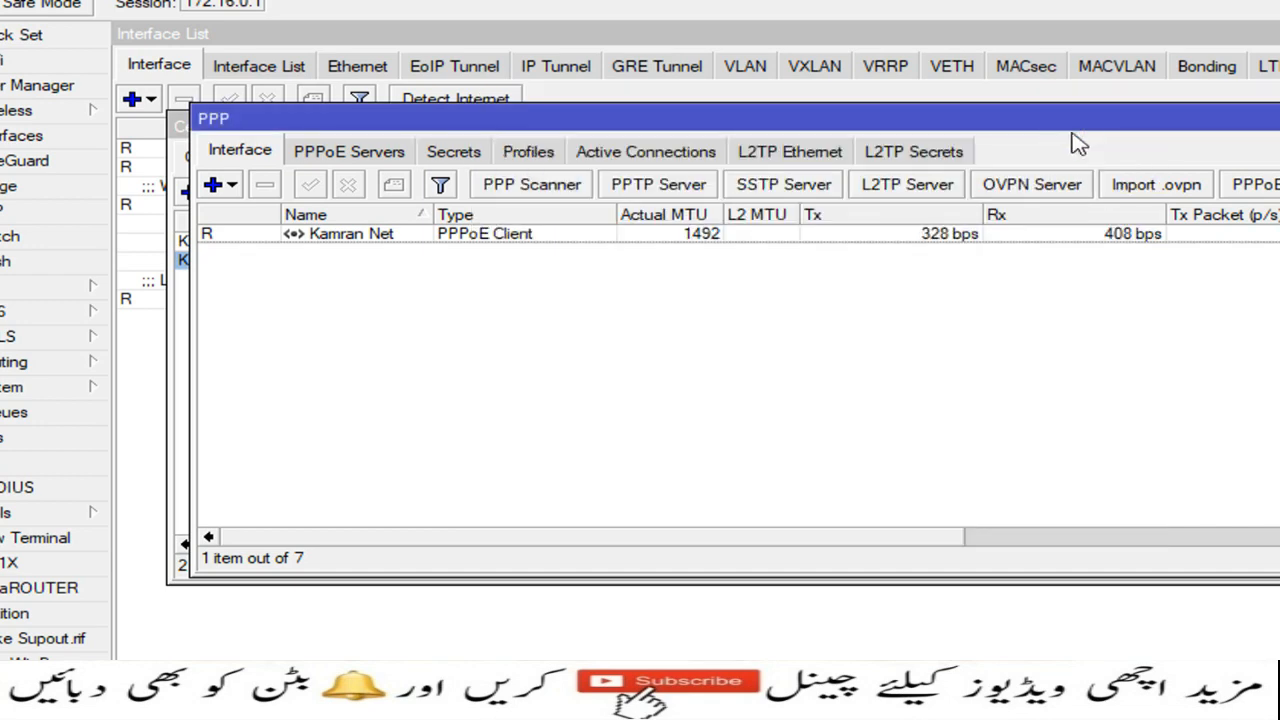
Step: Close the PPP window and bring up the IP Pool list
{"action": "left_click", "coordinate": [1073, 120]}
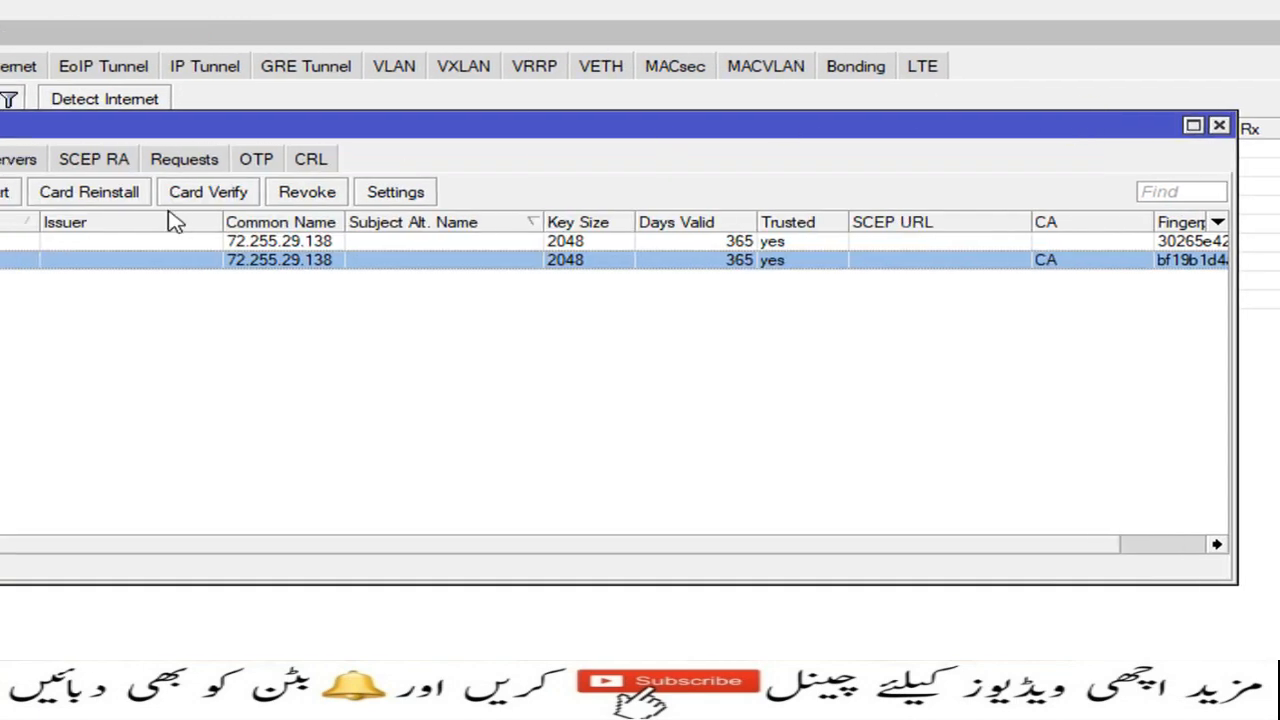
{"action": "left_click", "coordinate": [130, 286]}
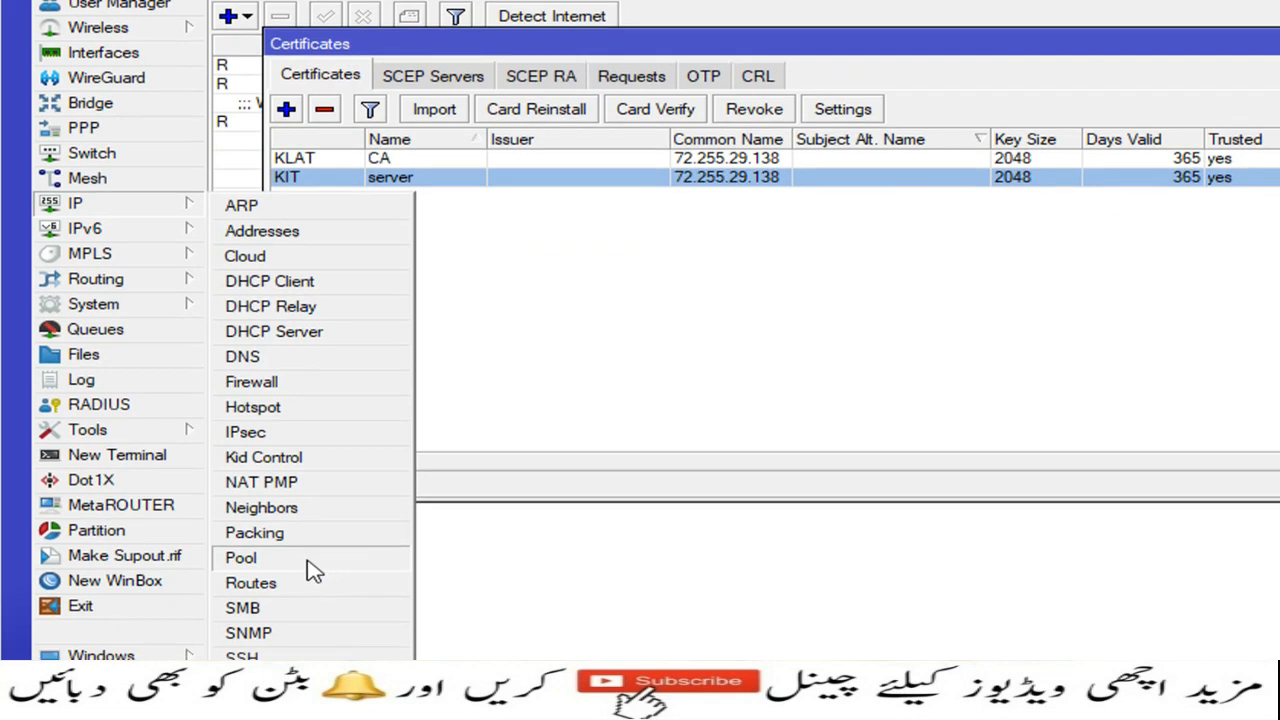
{"action": "left_click", "coordinate": [313, 570]}
{"action": "left_click_drag", "start_coordinate": [594, 109], "coordinate": [784, 124]}
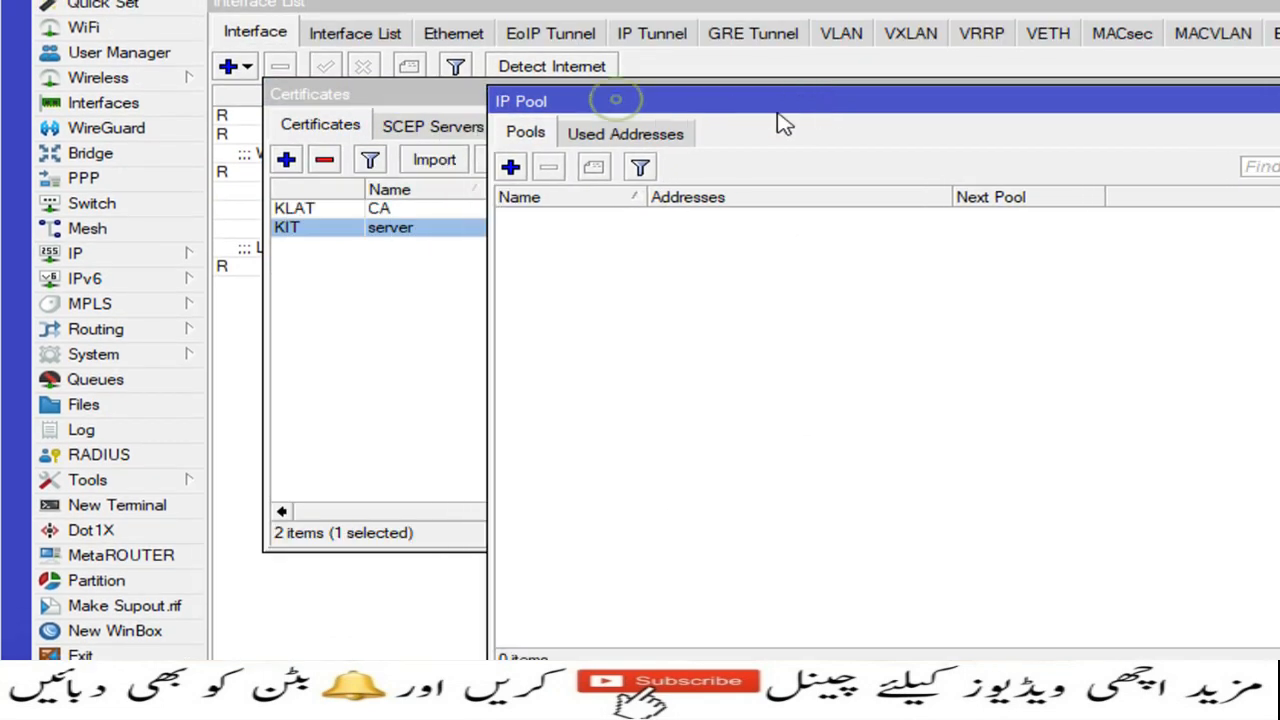
Step: Add pool SSTP_Pool1 covering 172.16.0.50-172.16.0.100, then close the pool list
{"action": "left_click", "coordinate": [510, 167]}
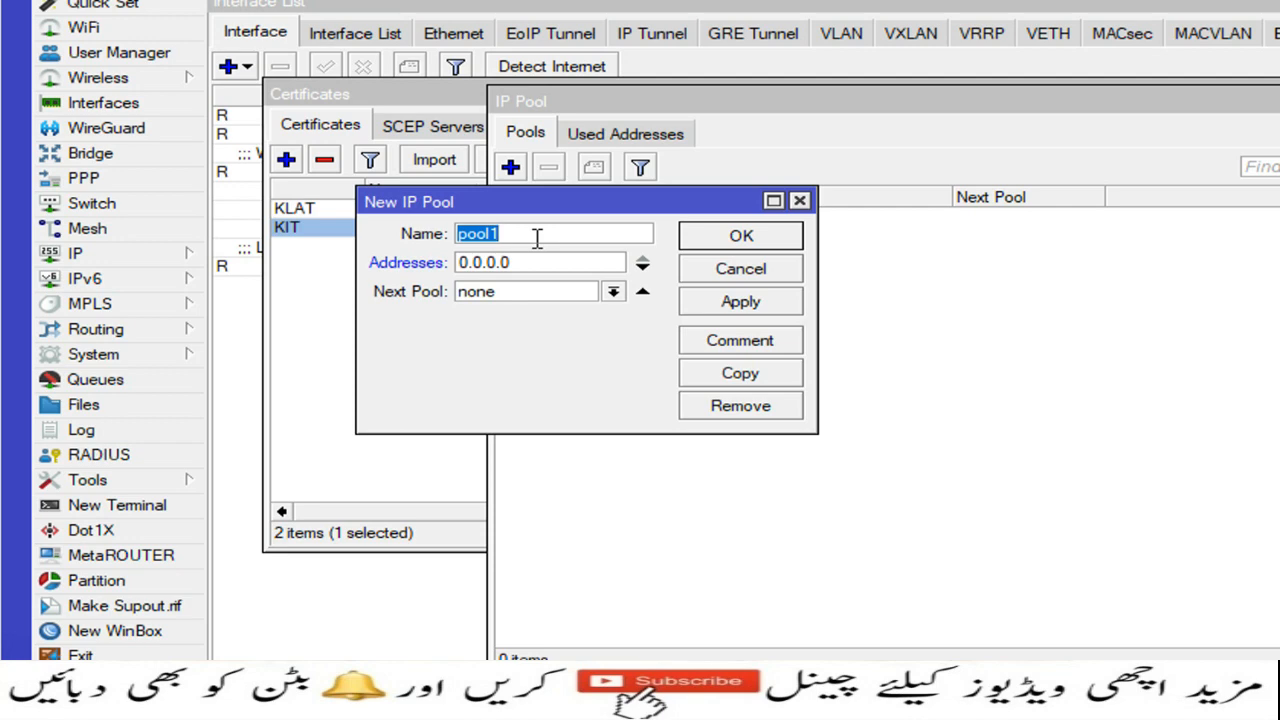
{"action": "key", "text": "Home"}
{"action": "type", "text": "SSTP"}
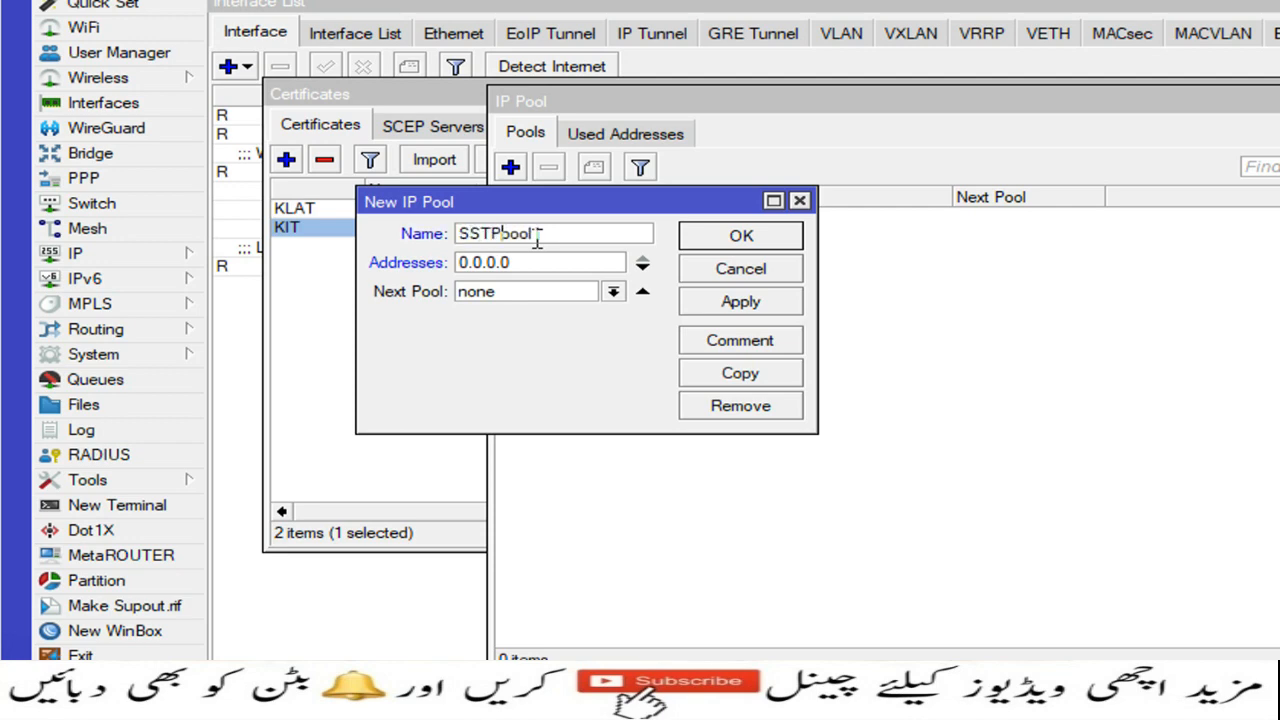
{"action": "type", "text": "_"}
{"action": "key", "text": "Delete"}
{"action": "type", "text": "P"}
{"action": "key", "text": "Tab"}
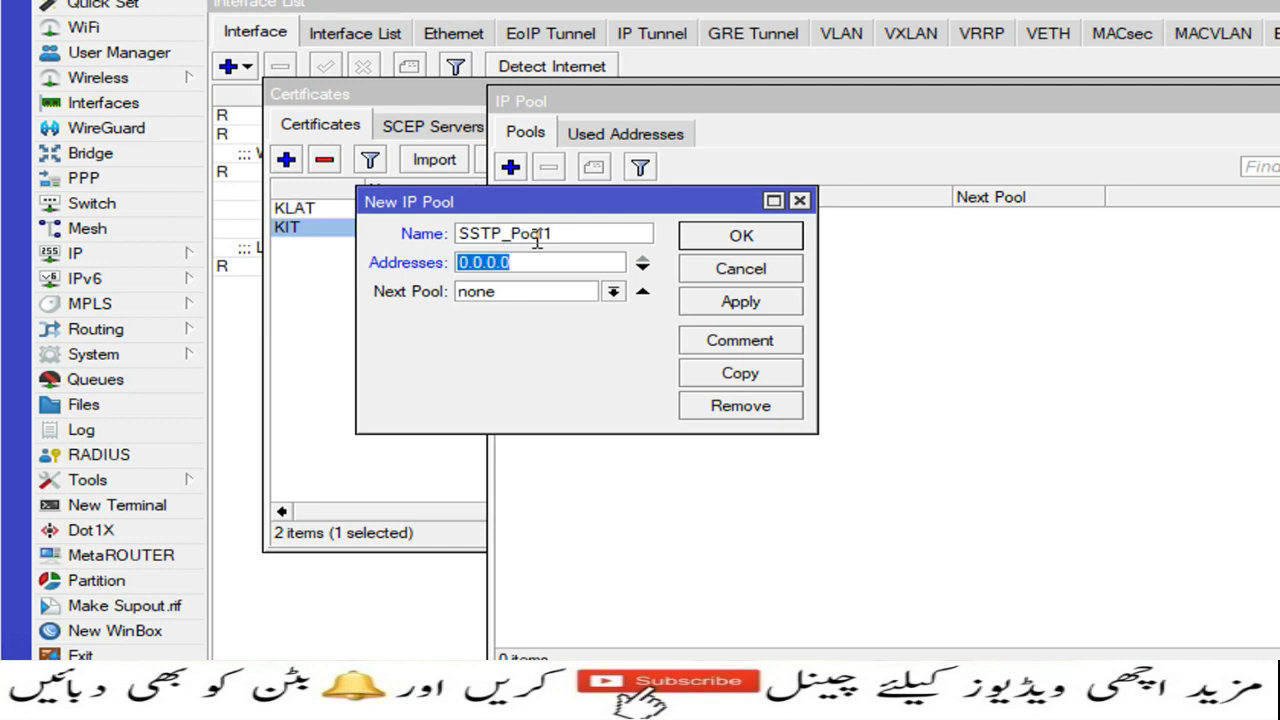
{"action": "type", "text": "172.16"}
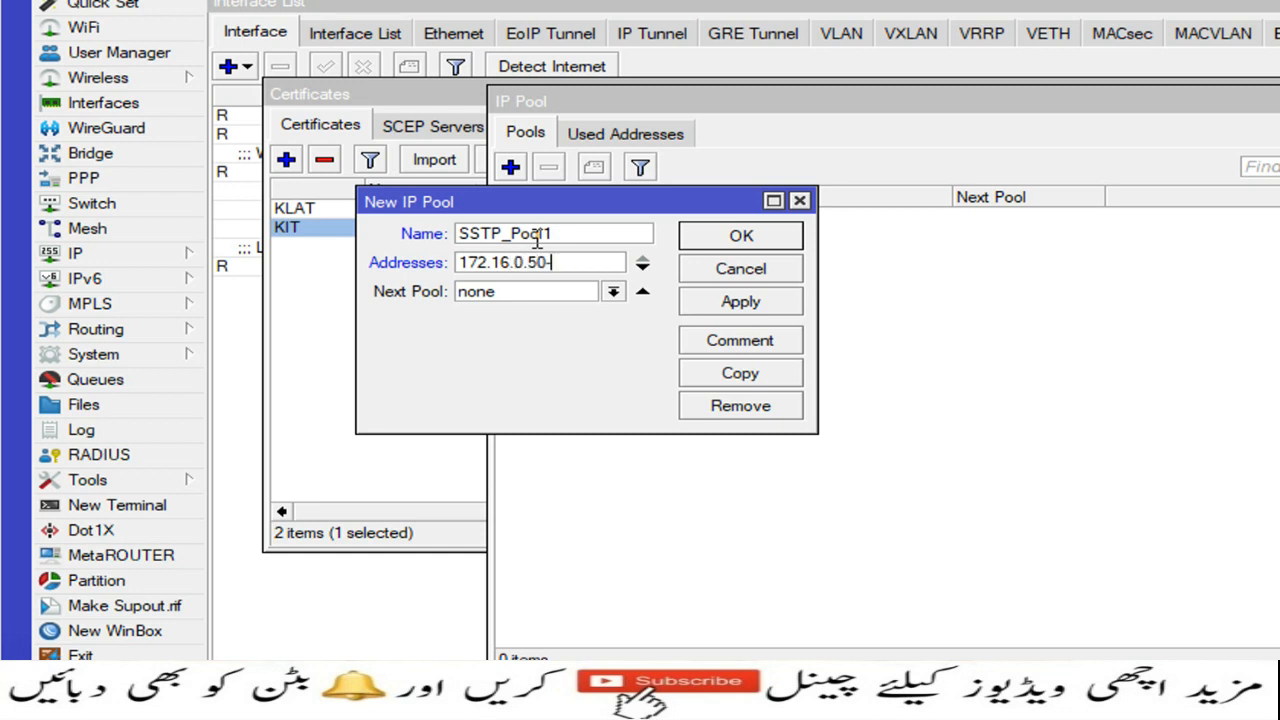
{"action": "type", "text": ".0.100"}
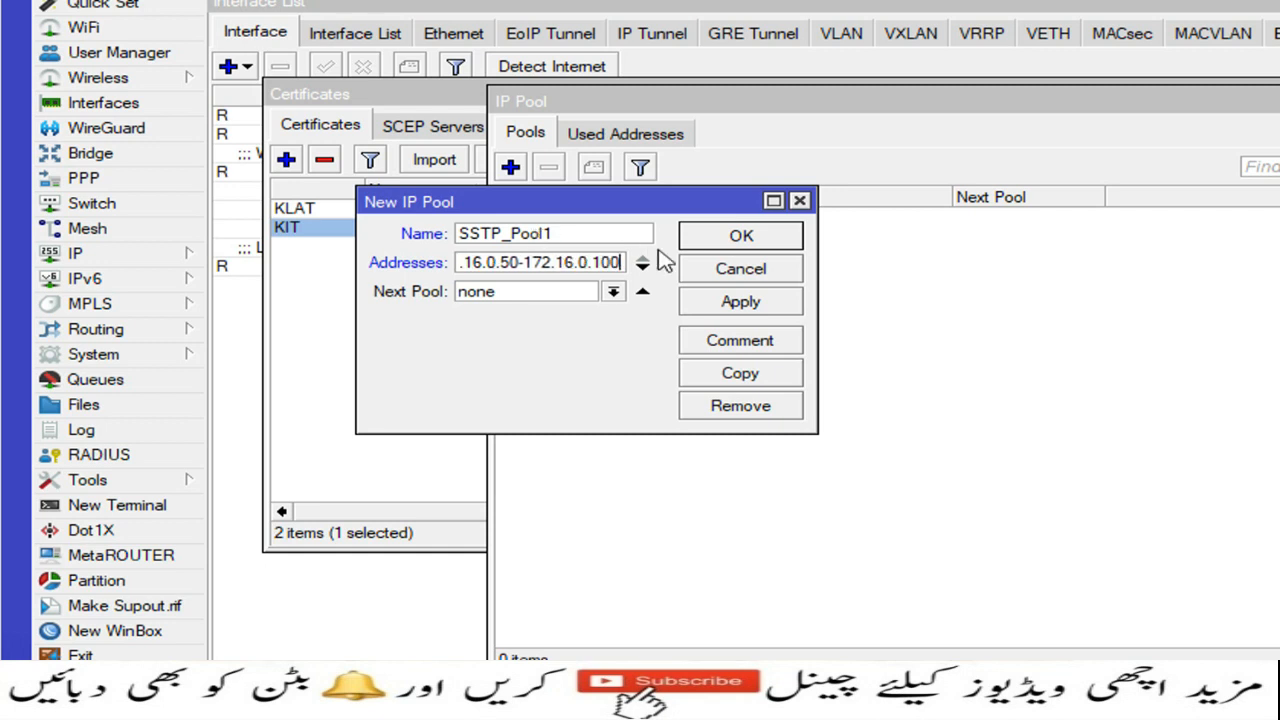
{"action": "left_click", "coordinate": [737, 302]}
{"action": "left_click", "coordinate": [742, 237]}
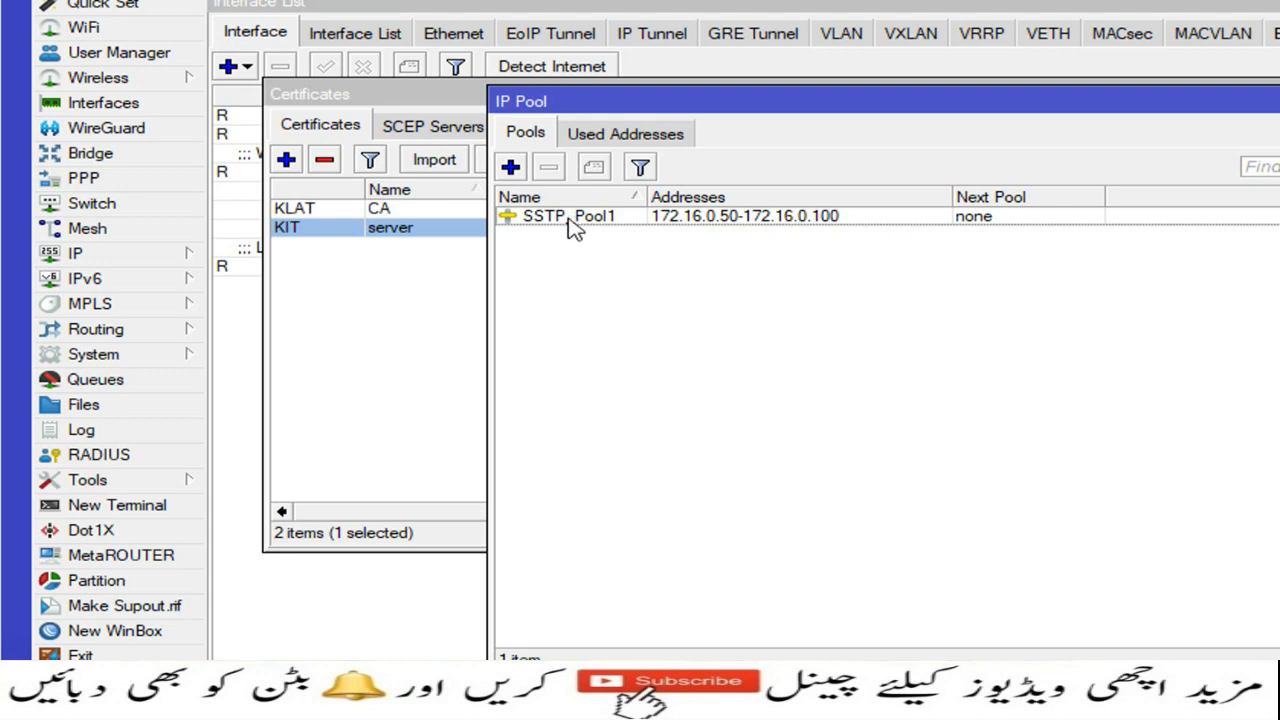
{"action": "left_click", "coordinate": [1089, 114]}
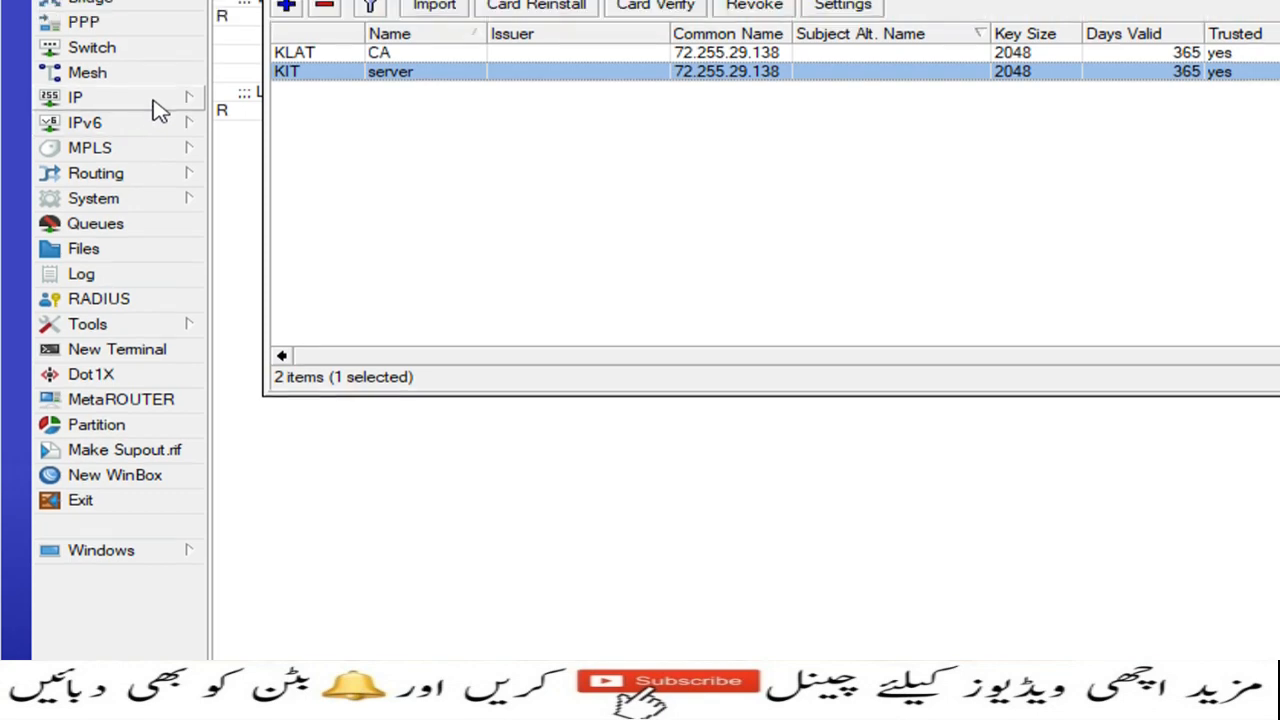
Step: Start a new srcnat NAT rule matching source address 172.16.0.0/16
{"action": "left_click", "coordinate": [157, 106]}
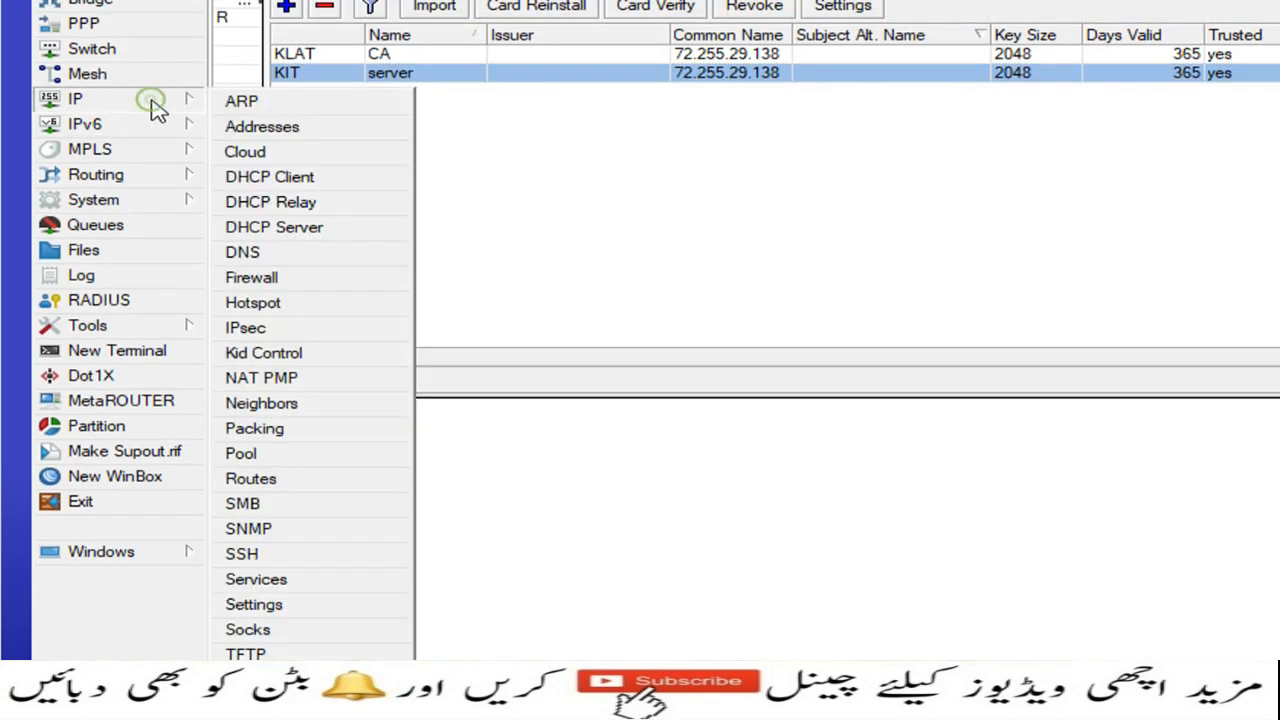
{"action": "left_click", "coordinate": [303, 279]}
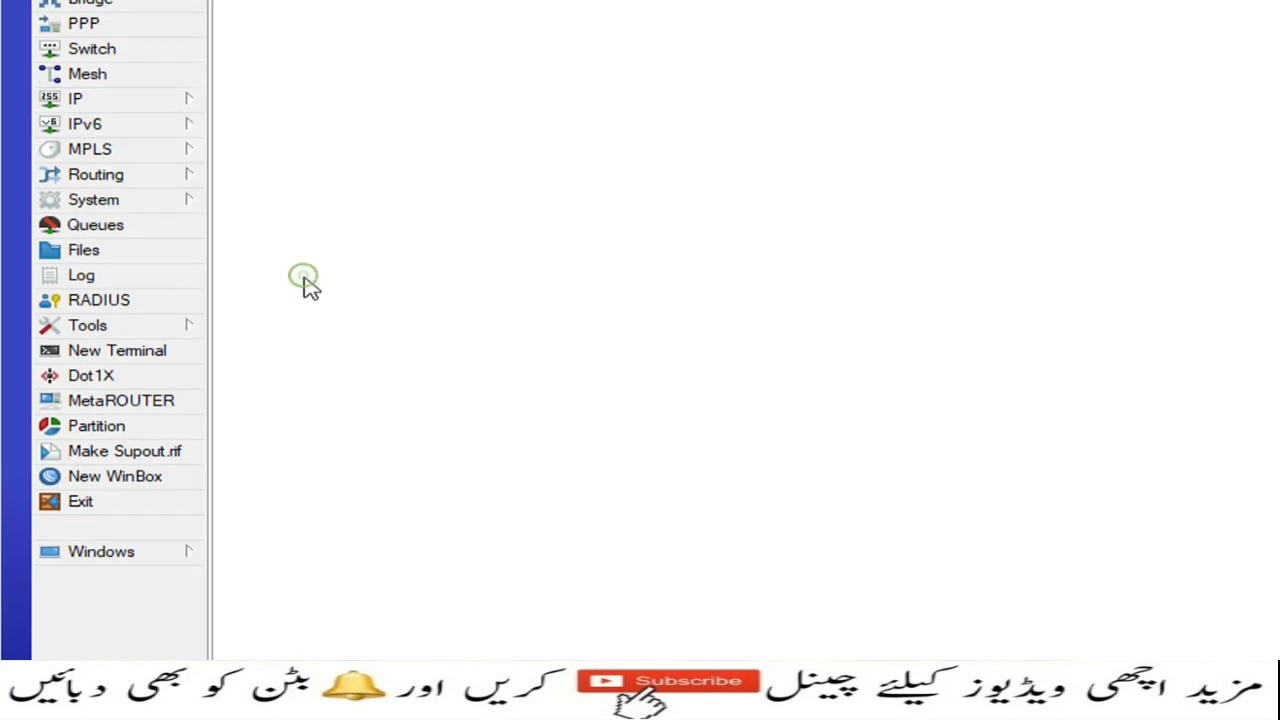
{"action": "left_click", "coordinate": [260, 138]}
{"action": "left_click", "coordinate": [338, 135]}
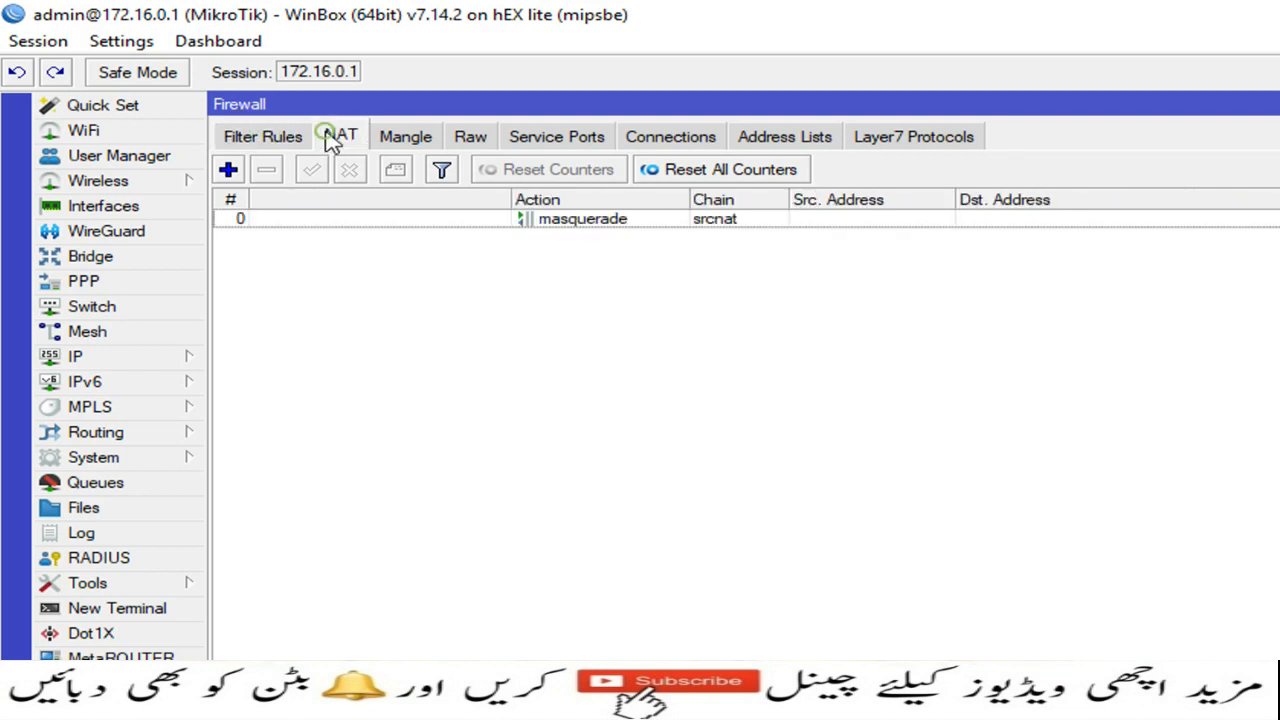
{"action": "left_click", "coordinate": [228, 170]}
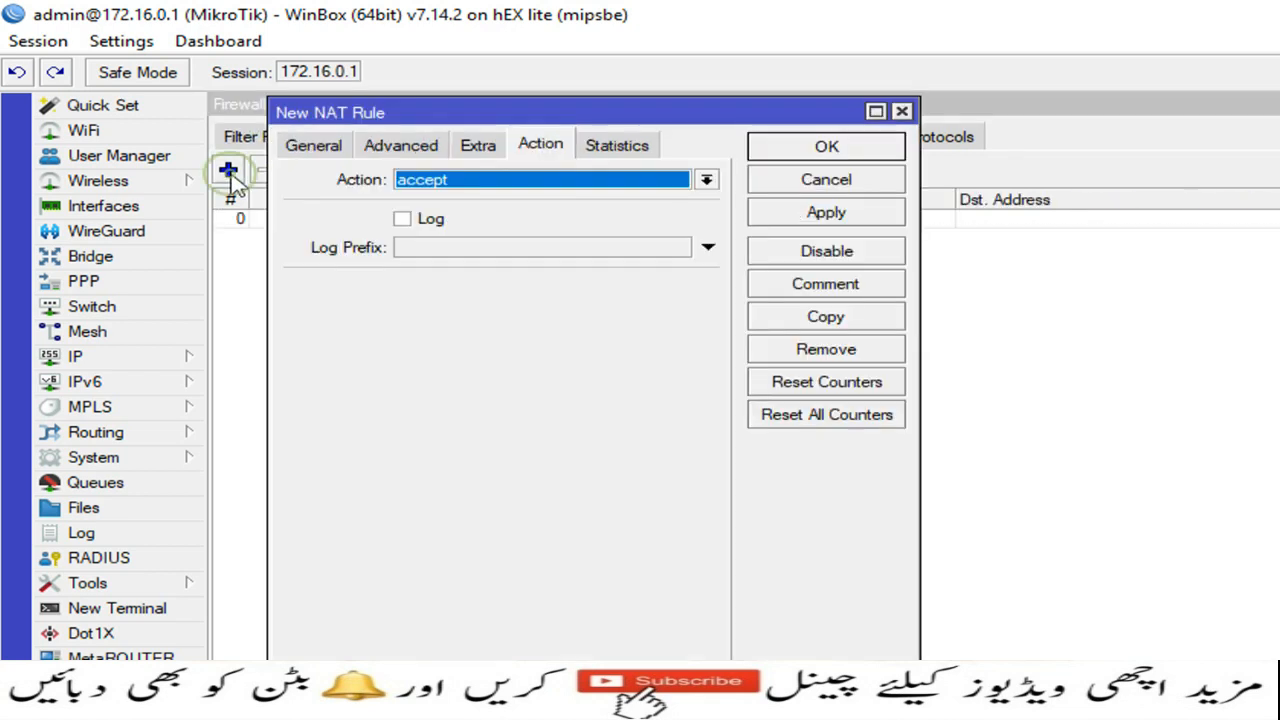
{"action": "left_click", "coordinate": [314, 147]}
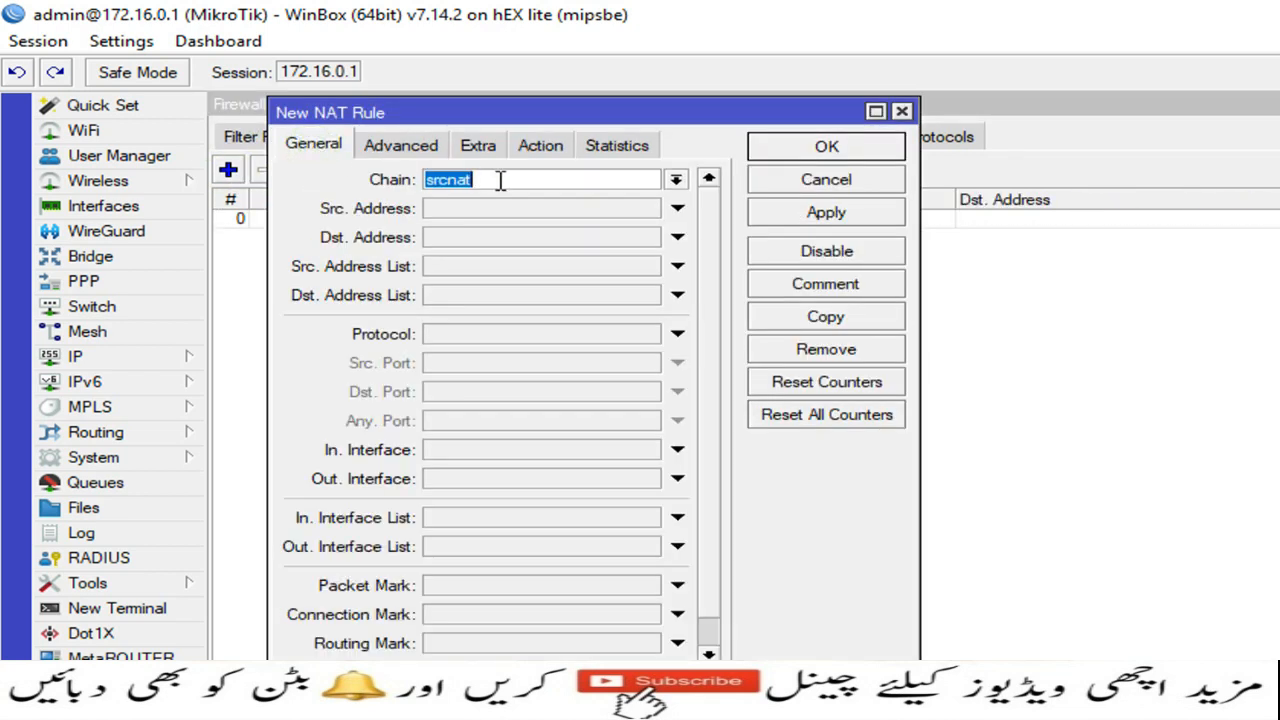
{"action": "left_click", "coordinate": [456, 212]}
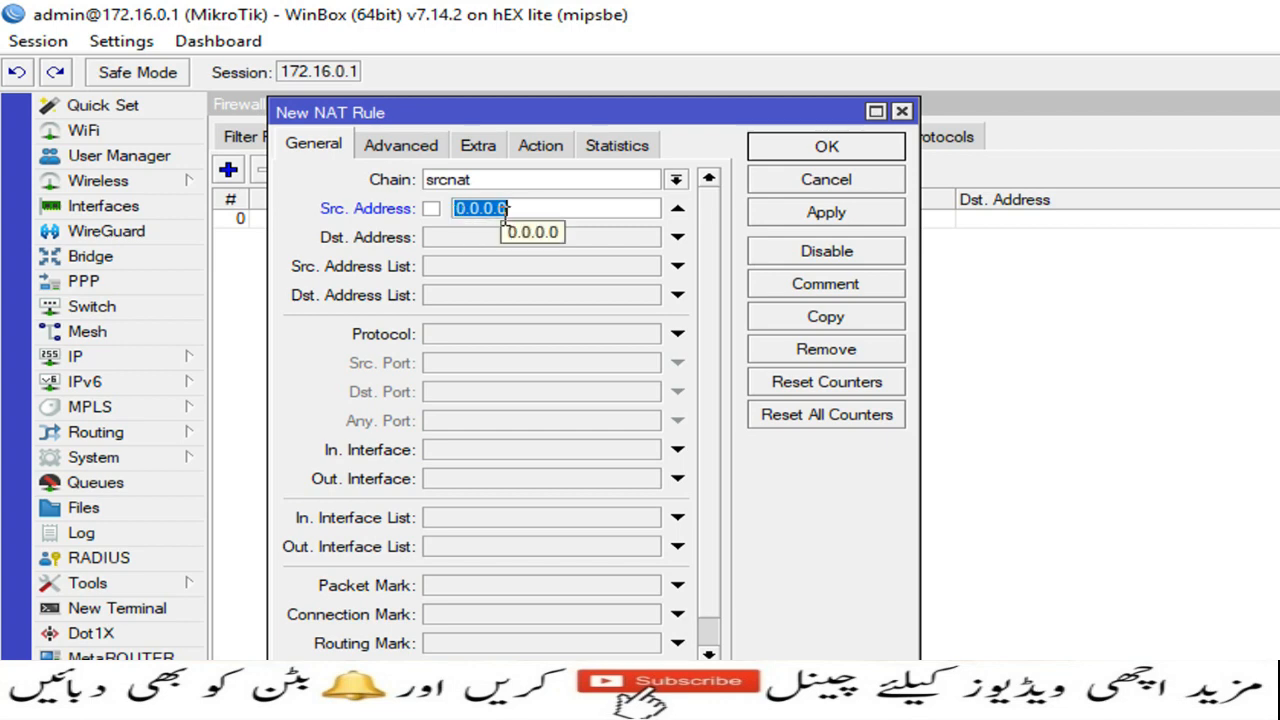
{"action": "type", "text": "172.16"}
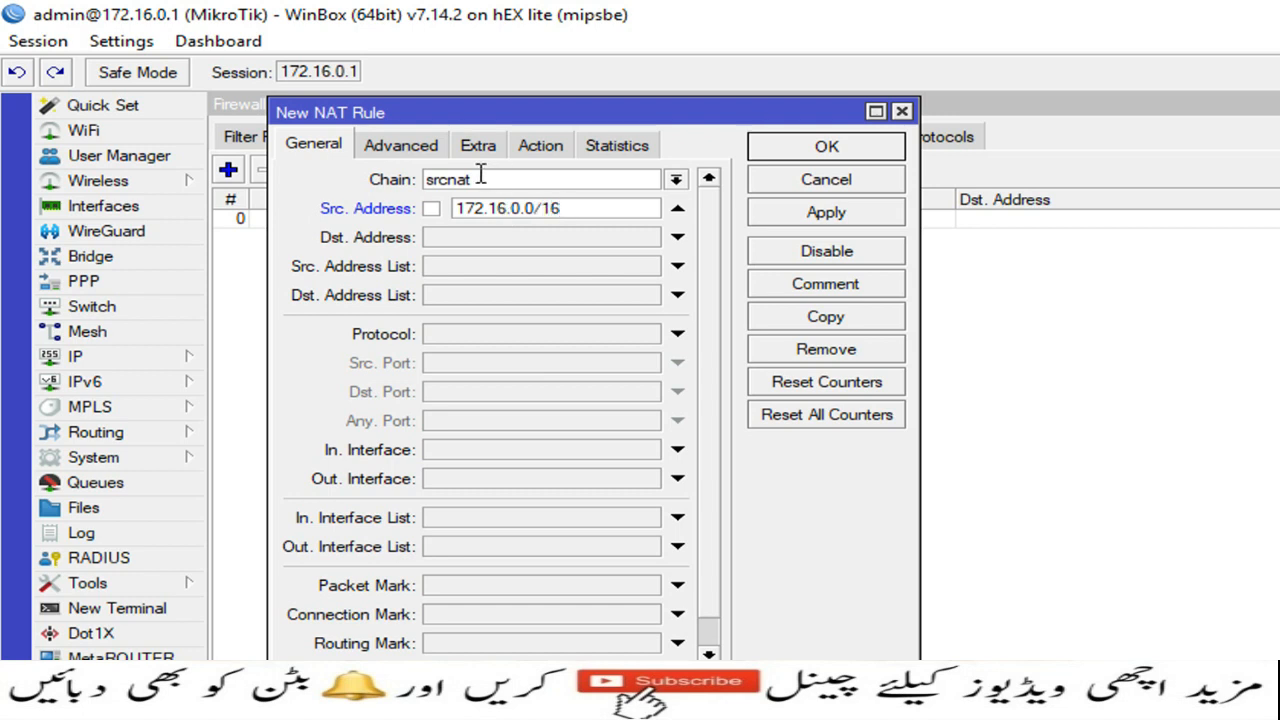
Step: Set the rule's action to masquerade and comment it 'Allow SSTP Rule'
{"action": "left_click", "coordinate": [538, 146]}
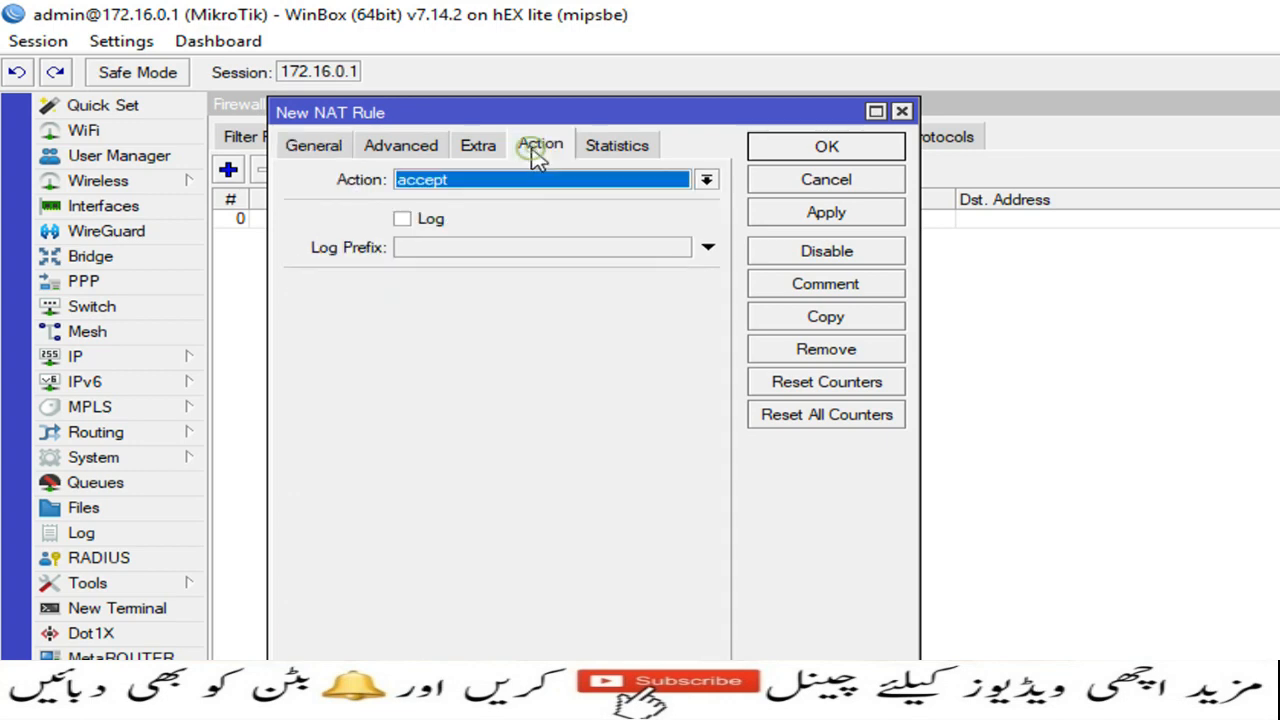
{"action": "left_click", "coordinate": [706, 181]}
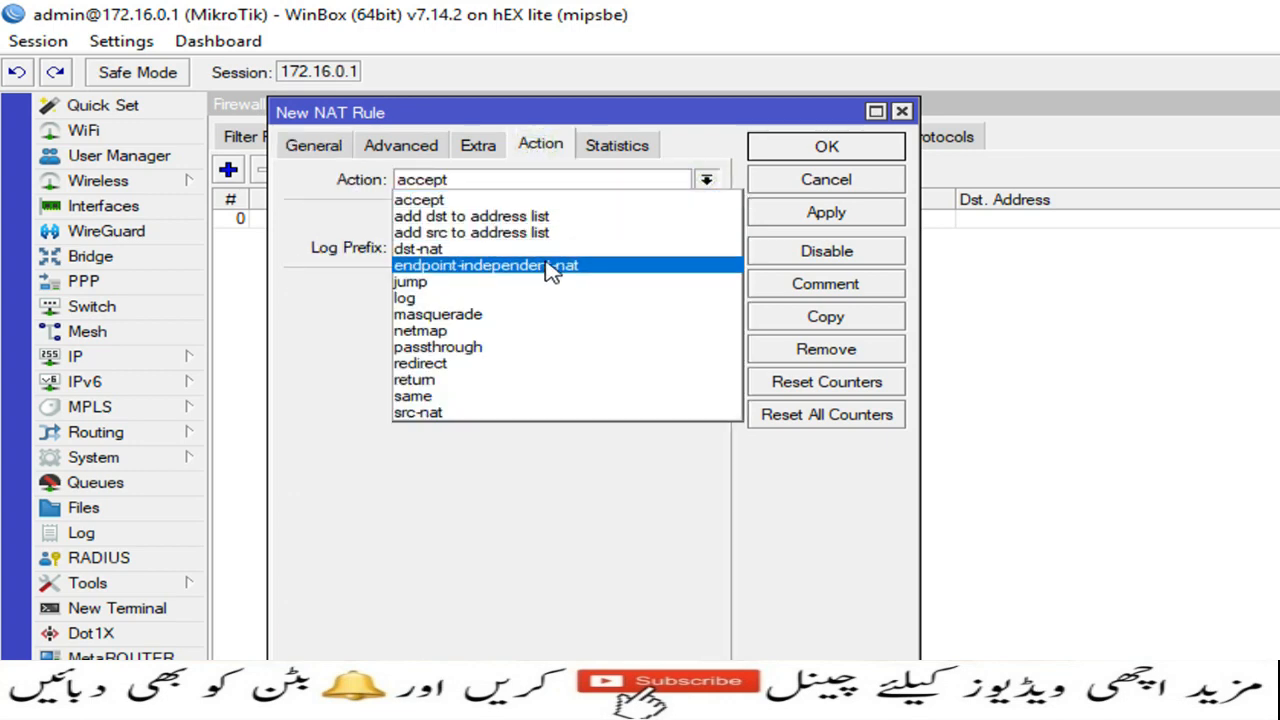
{"action": "left_click", "coordinate": [517, 314]}
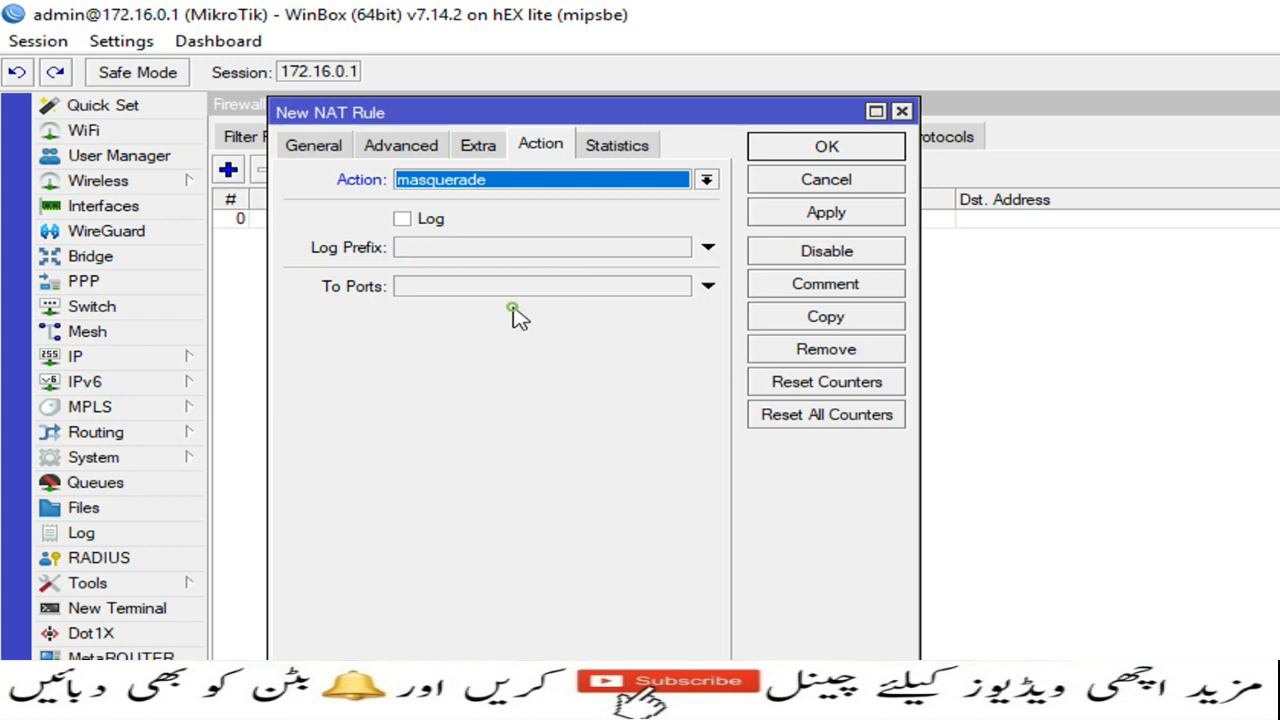
{"action": "left_click", "coordinate": [871, 212]}
{"action": "left_click", "coordinate": [848, 287]}
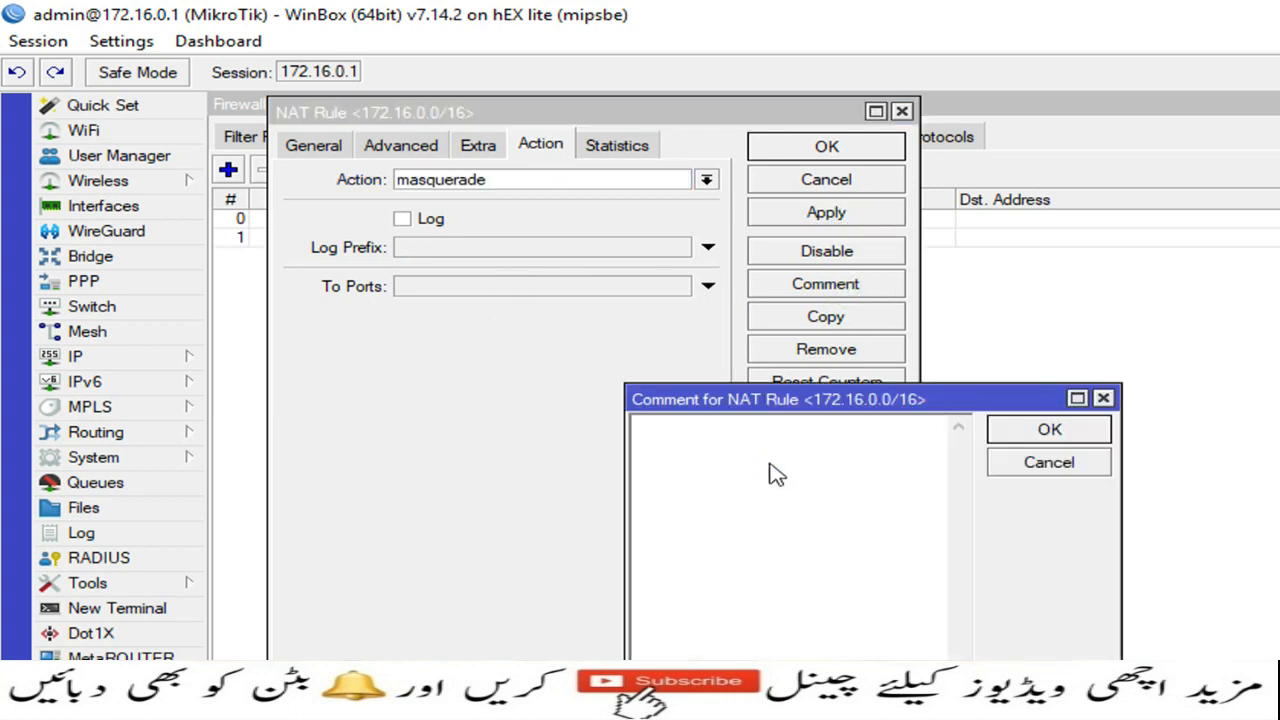
{"action": "type", "text": "Allow SSTP RU"}
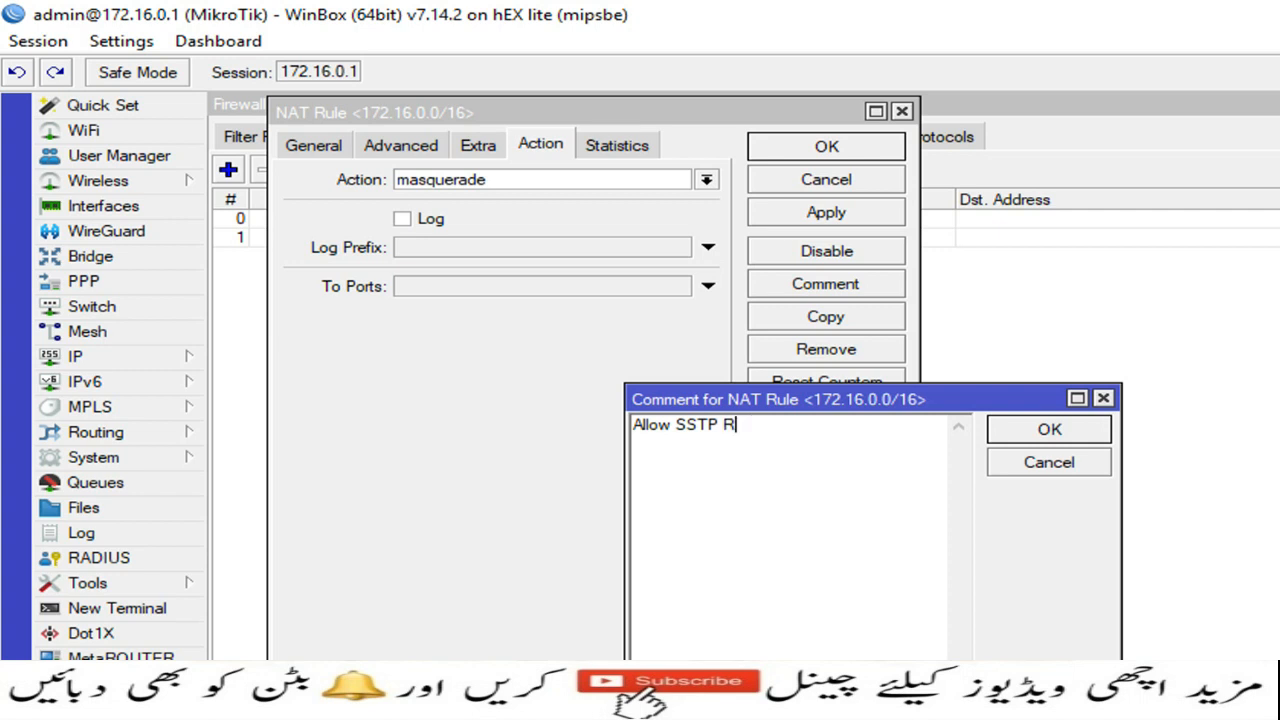
{"action": "left_click", "coordinate": [1050, 430]}
{"action": "left_click", "coordinate": [868, 150]}
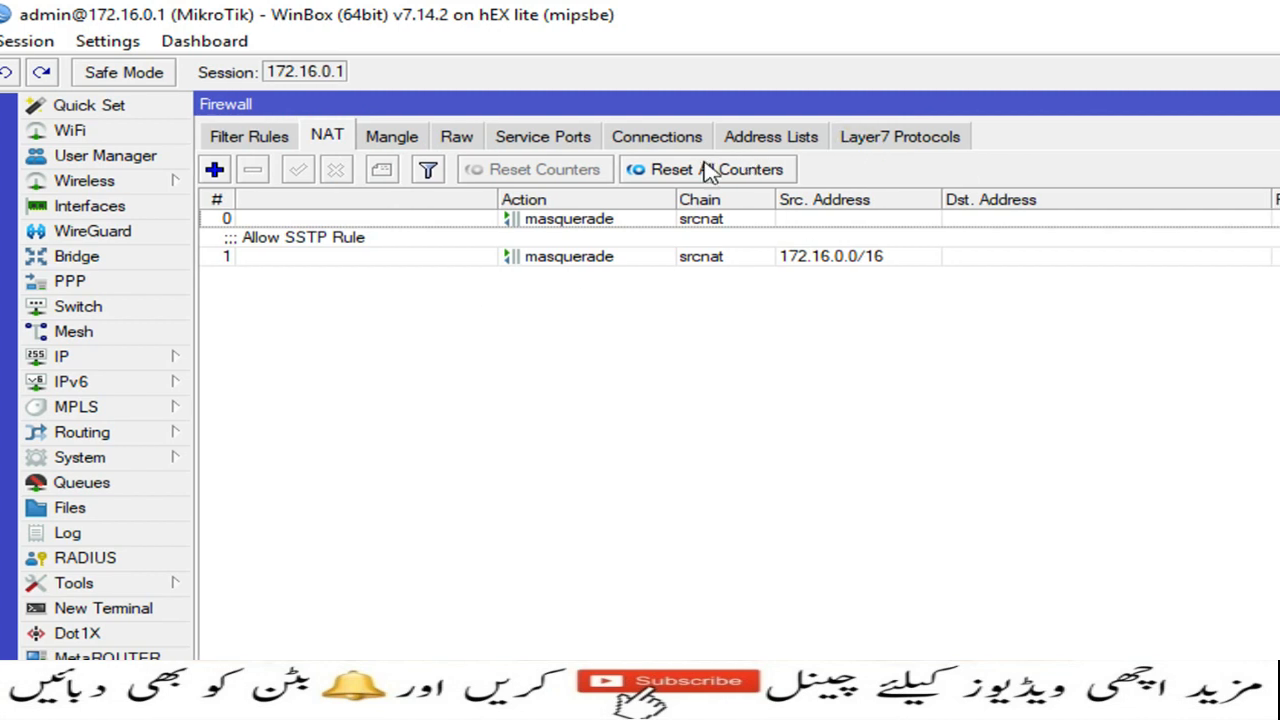
{"action": "left_click", "coordinate": [90, 283]}
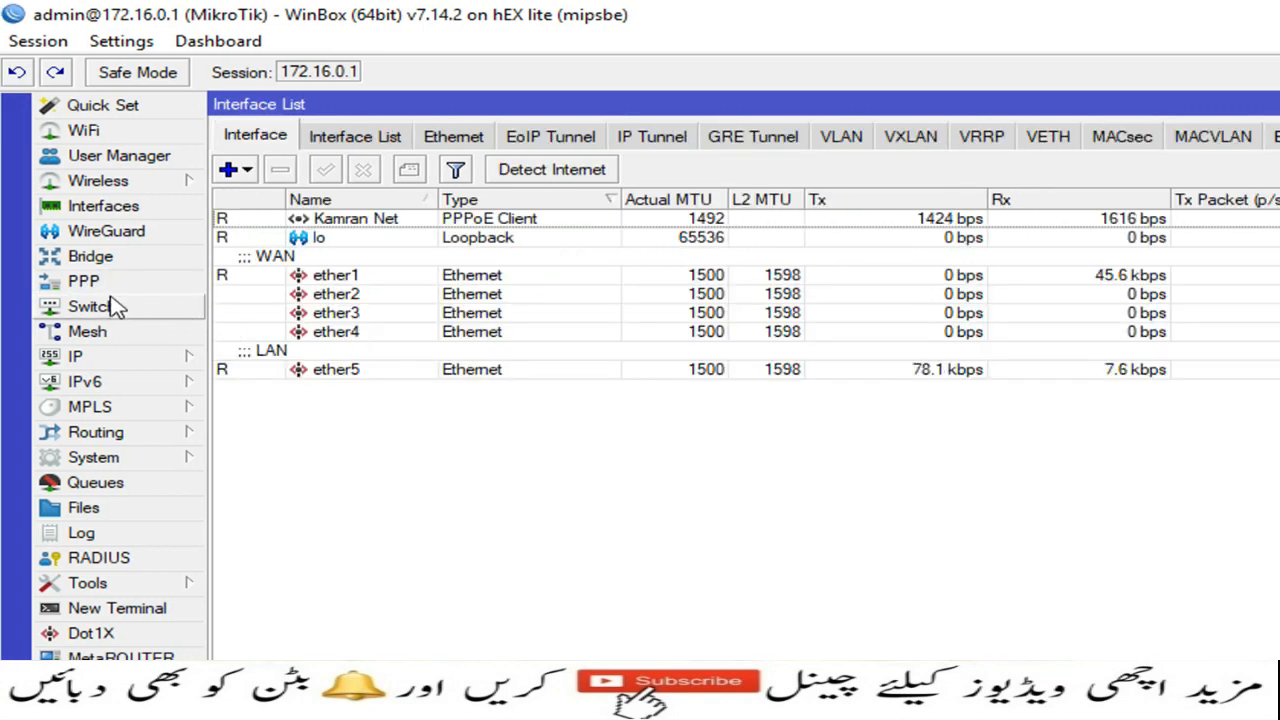
Step: Add a PPP profile SSTP_Profile with local address 172.16.0.1
{"action": "left_click", "coordinate": [86, 285]}
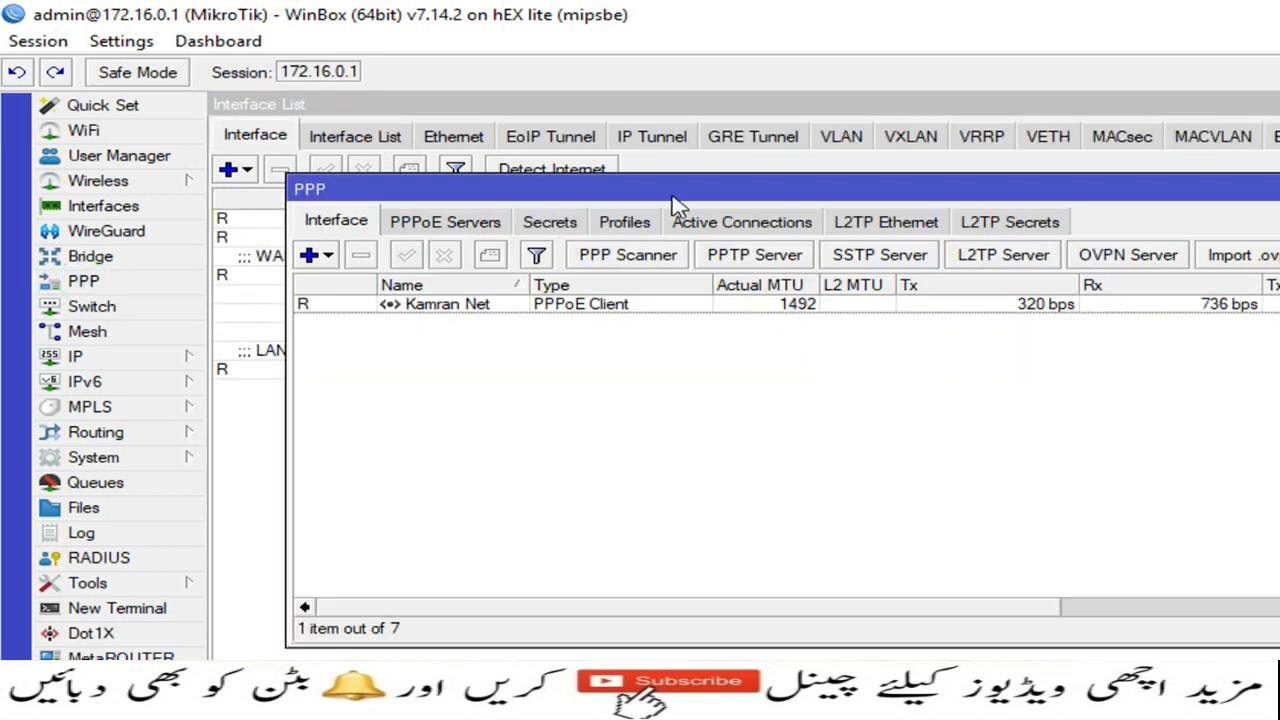
{"action": "left_click_drag", "start_coordinate": [672, 198], "coordinate": [615, 133]}
{"action": "left_click", "coordinate": [560, 160]}
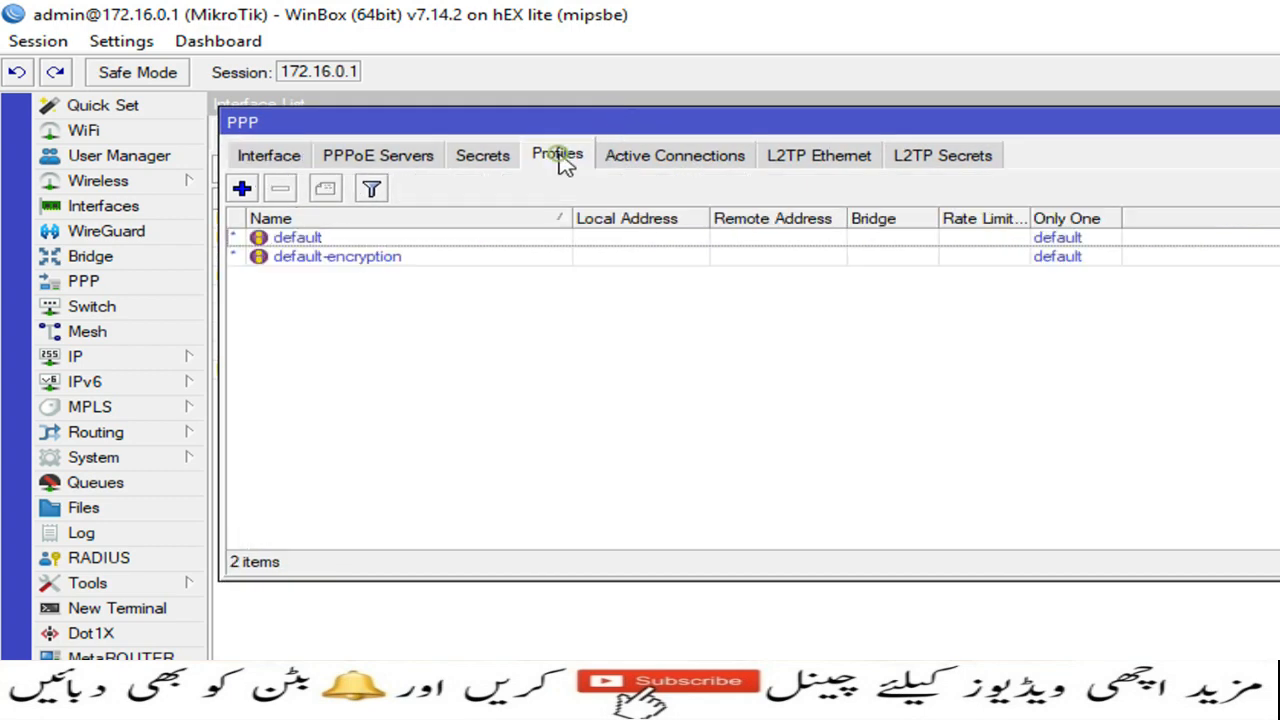
{"action": "left_click", "coordinate": [241, 188]}
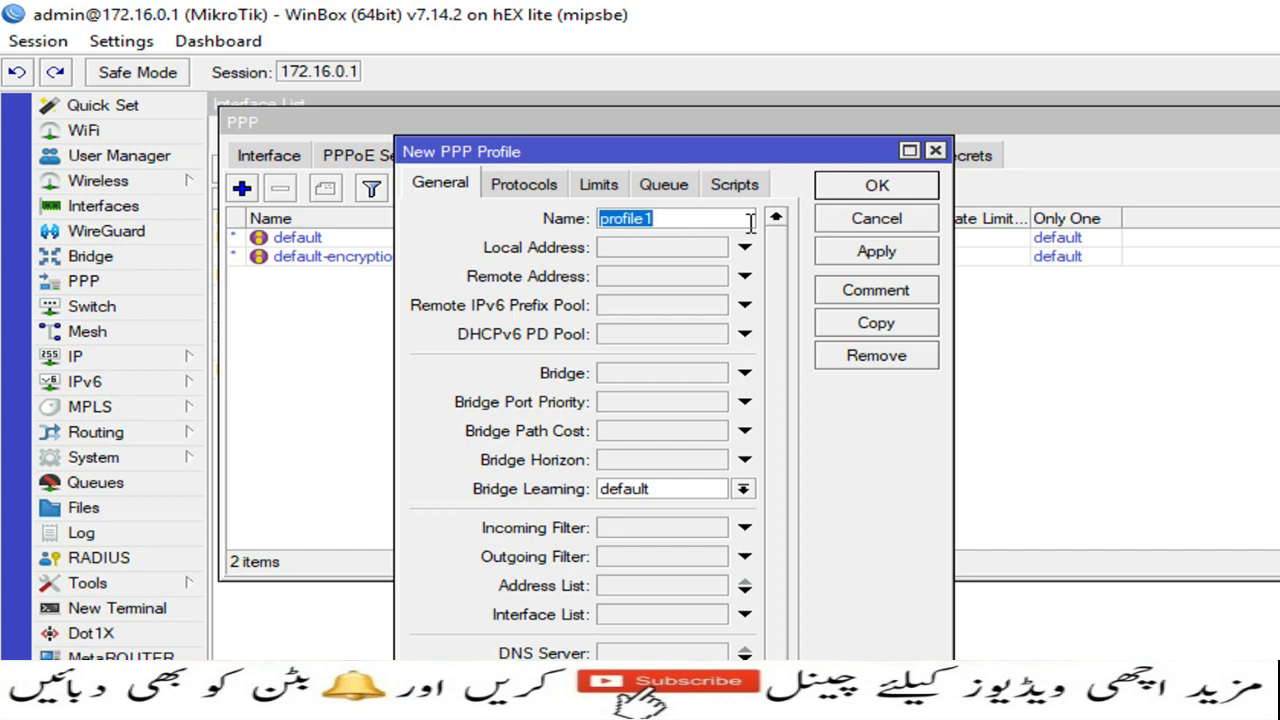
{"action": "type", "text": "SSTP_P"}
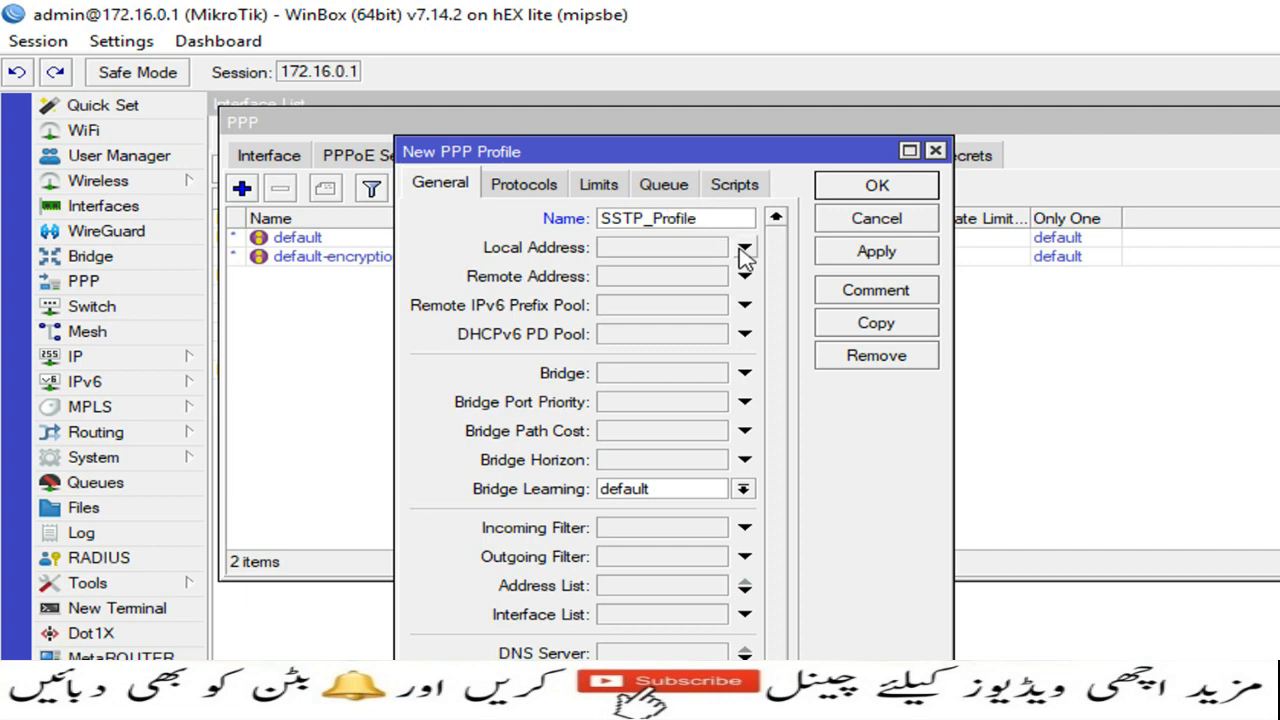
{"action": "left_click", "coordinate": [700, 250]}
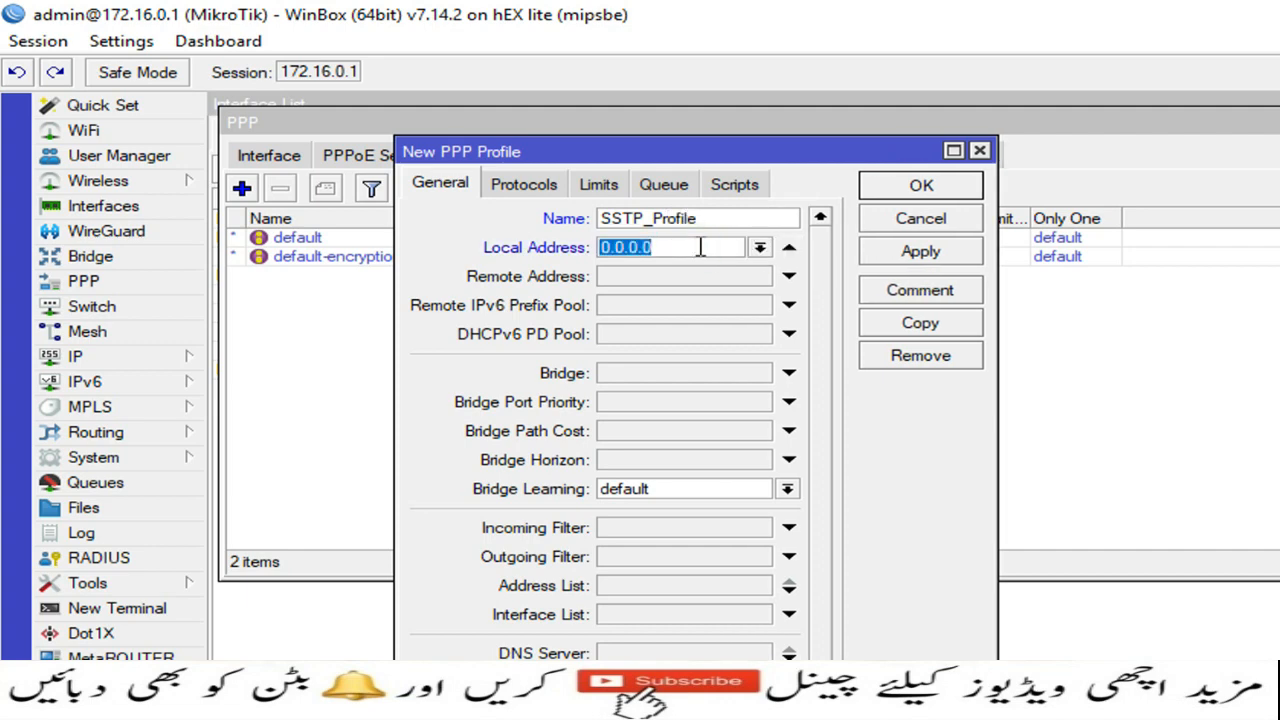
{"action": "type", "text": "172.16.0.1"}
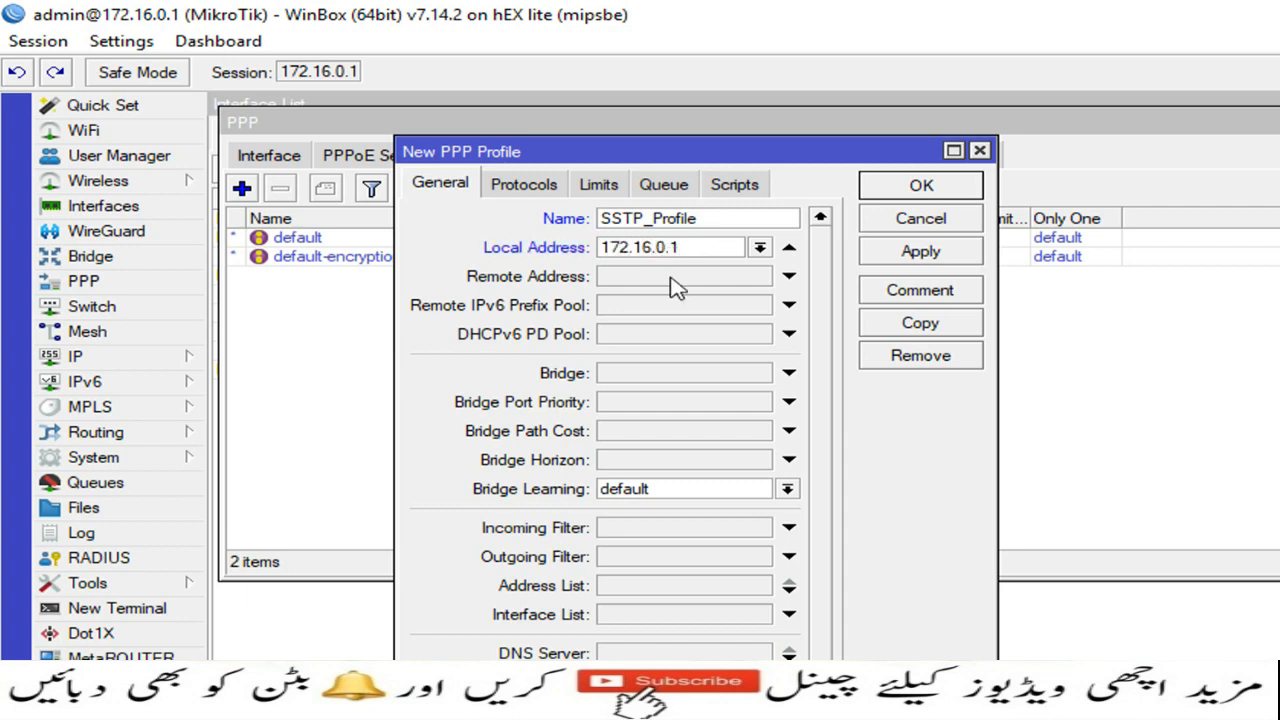
Step: Set its remote address to SSTP_Pool1, save the profile, and show the Secrets list
{"action": "left_click", "coordinate": [676, 277]}
{"action": "left_click", "coordinate": [760, 276]}
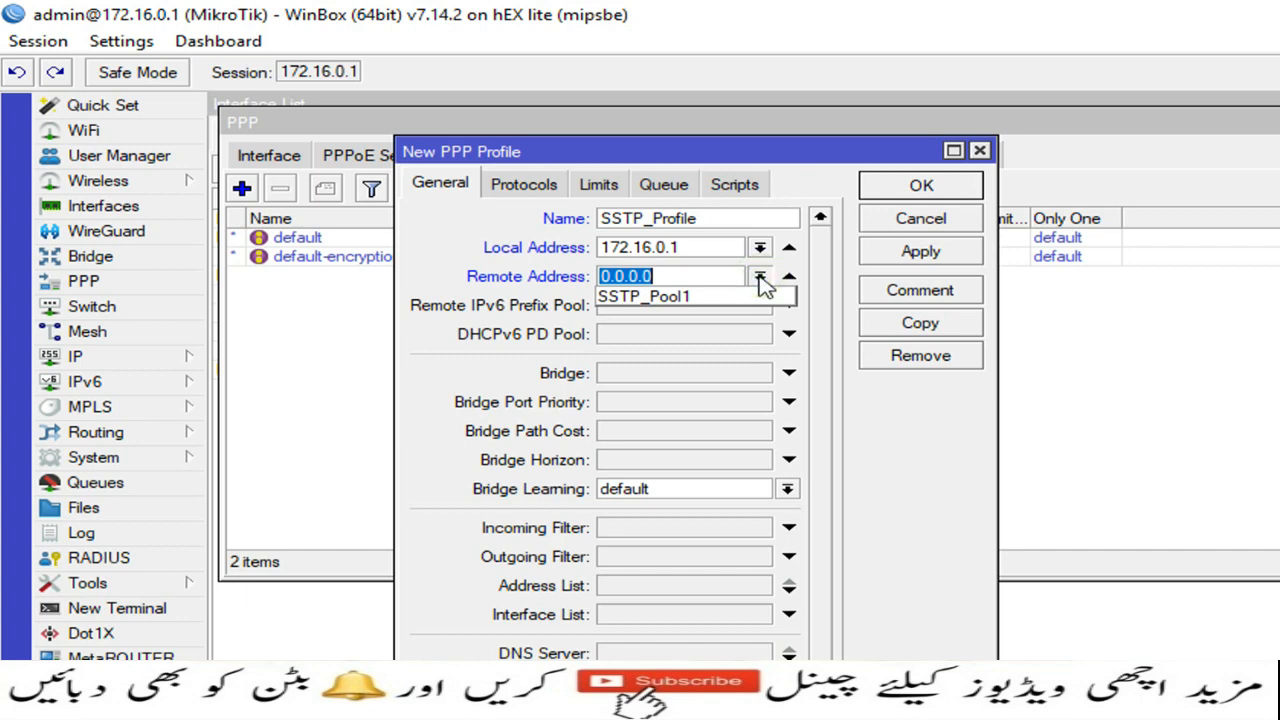
{"action": "left_click", "coordinate": [648, 297]}
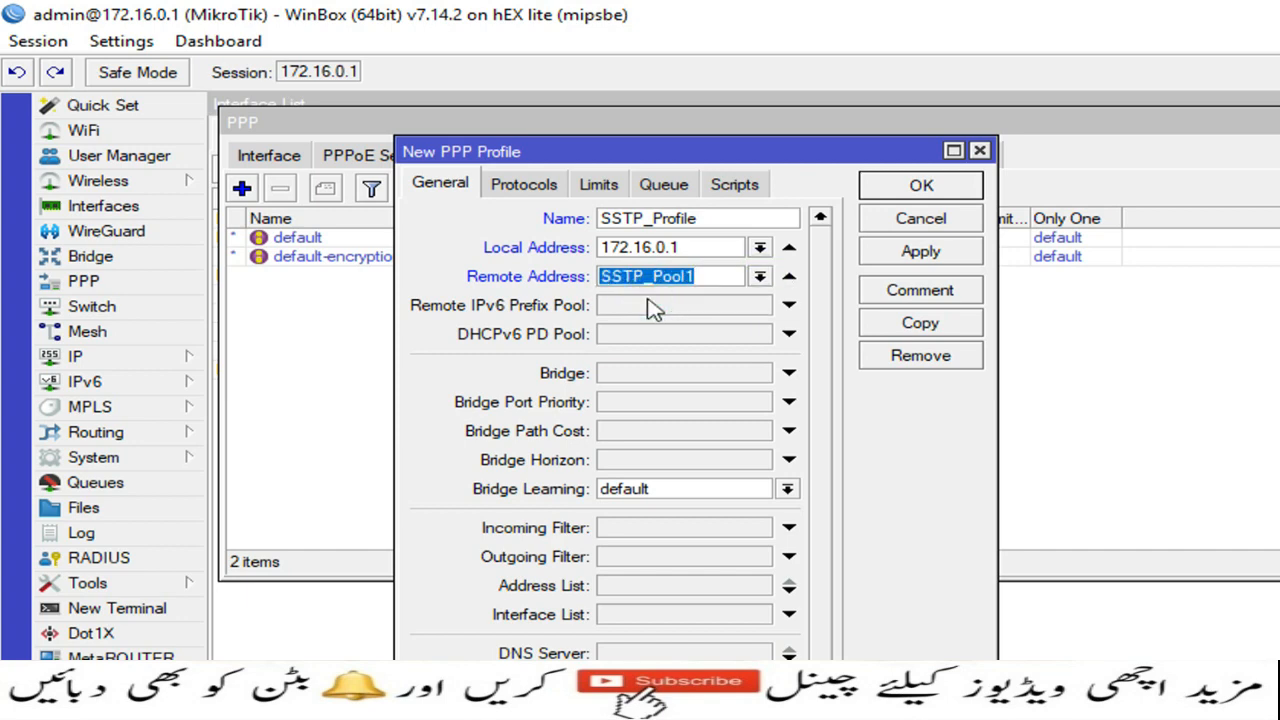
{"action": "left_click", "coordinate": [910, 258]}
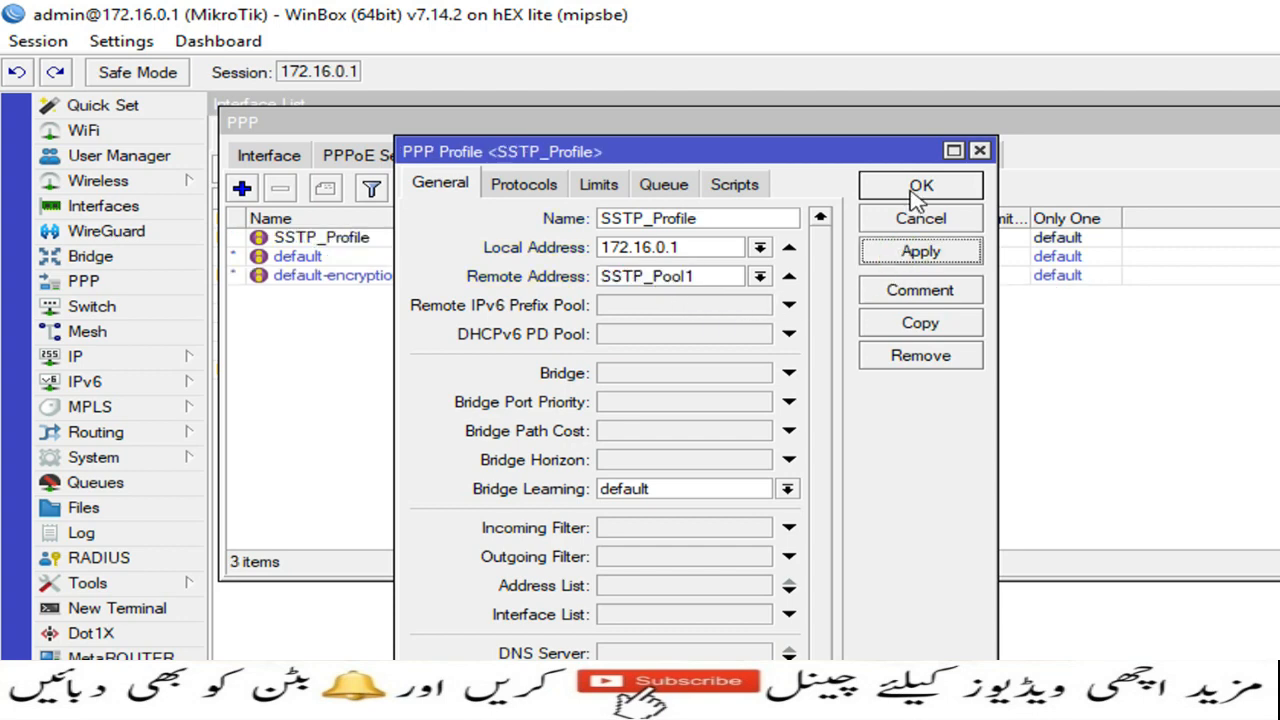
{"action": "left_click", "coordinate": [914, 189]}
{"action": "left_click", "coordinate": [497, 166]}
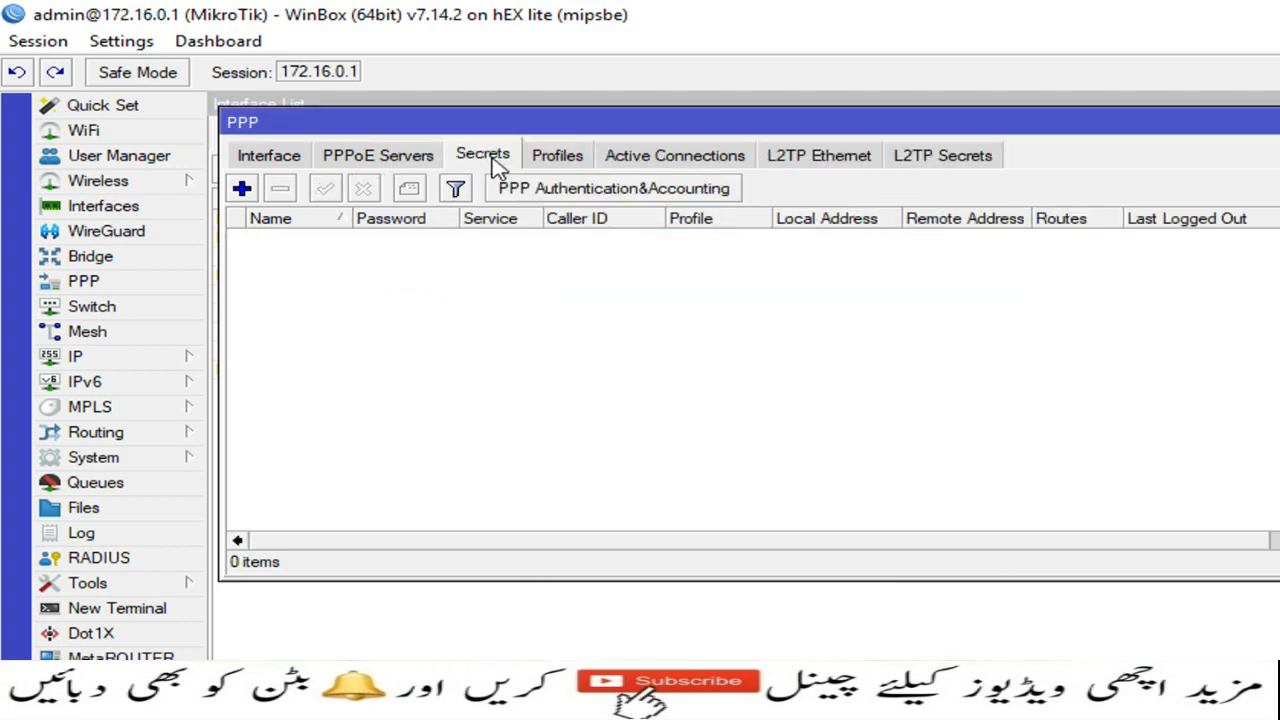
Step: Add a PPP secret with the user's name and password, service sstp, profile SSTP_Profile, then close PPP
{"action": "left_click", "coordinate": [246, 193]}
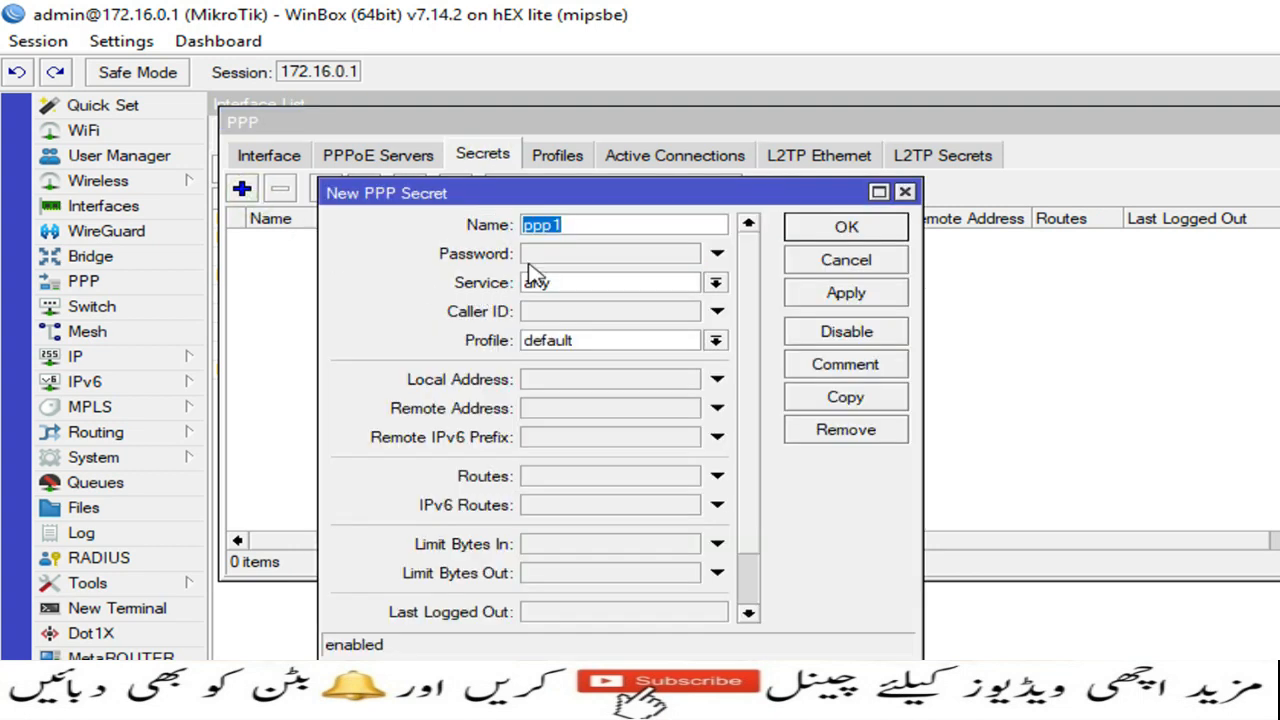
{"action": "type", "text": "kamran"}
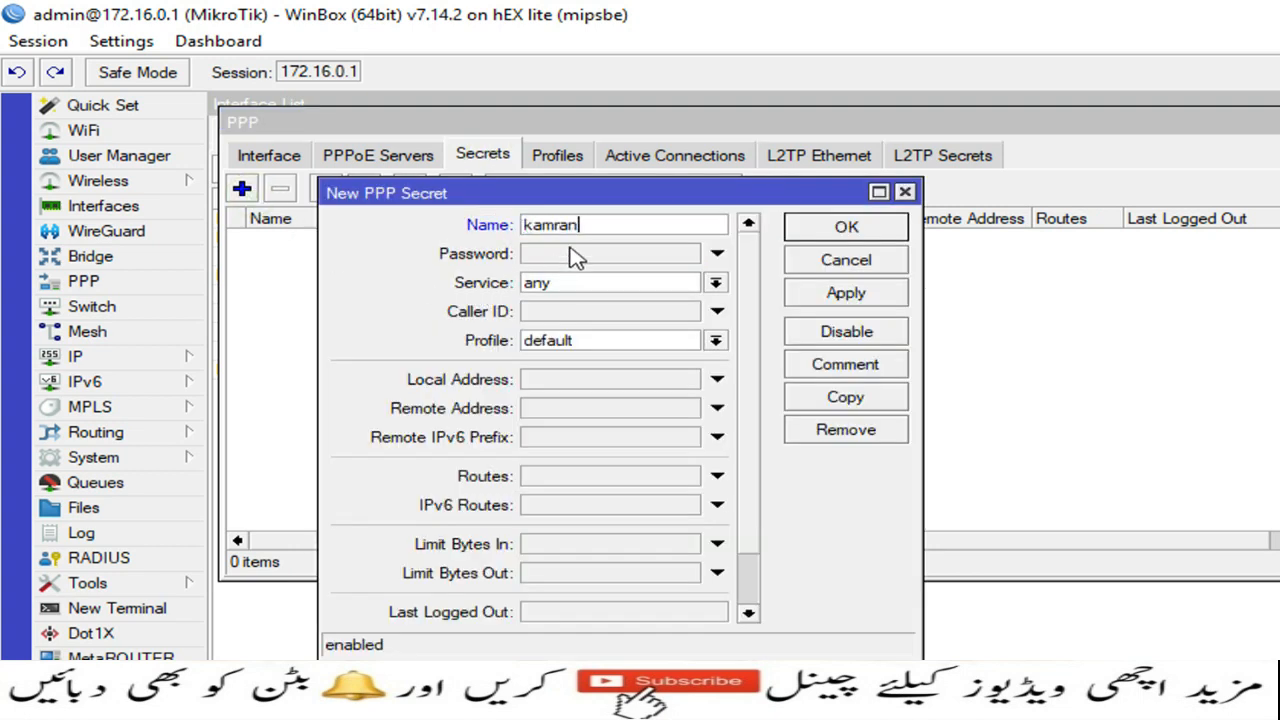
{"action": "left_click", "coordinate": [575, 257]}
{"action": "type", "text": "1"}
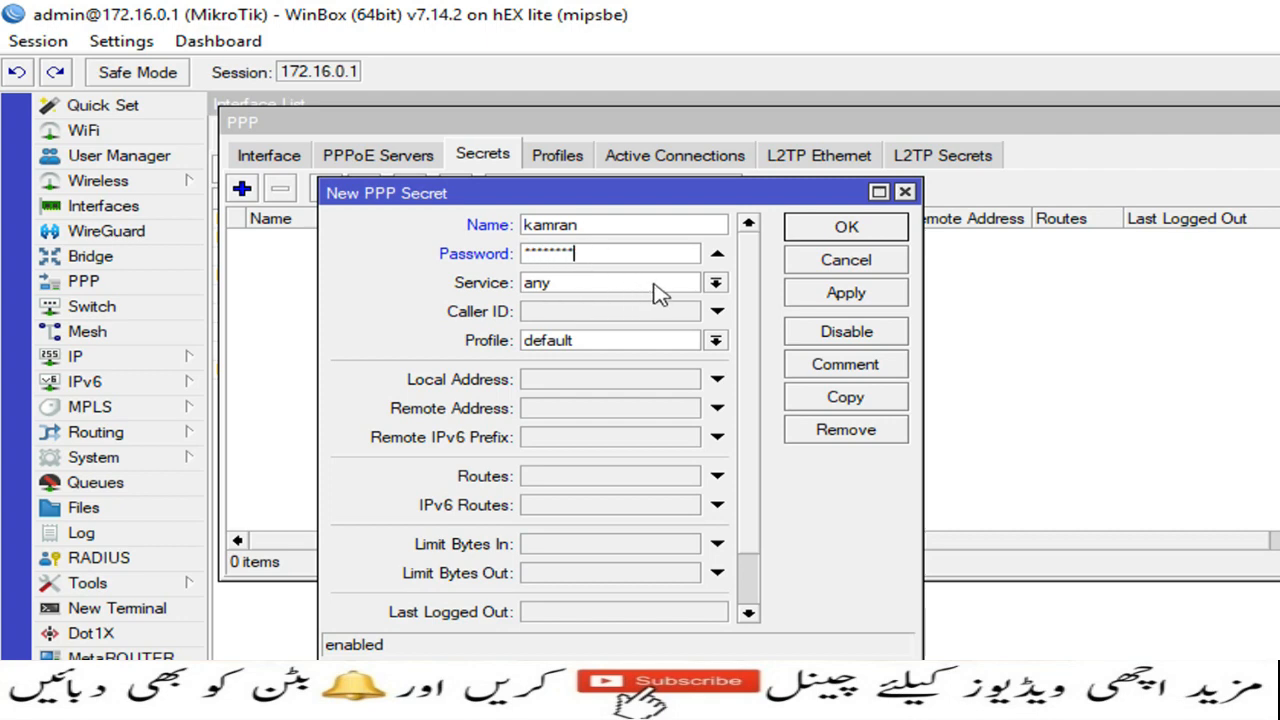
{"action": "left_click", "coordinate": [716, 284]}
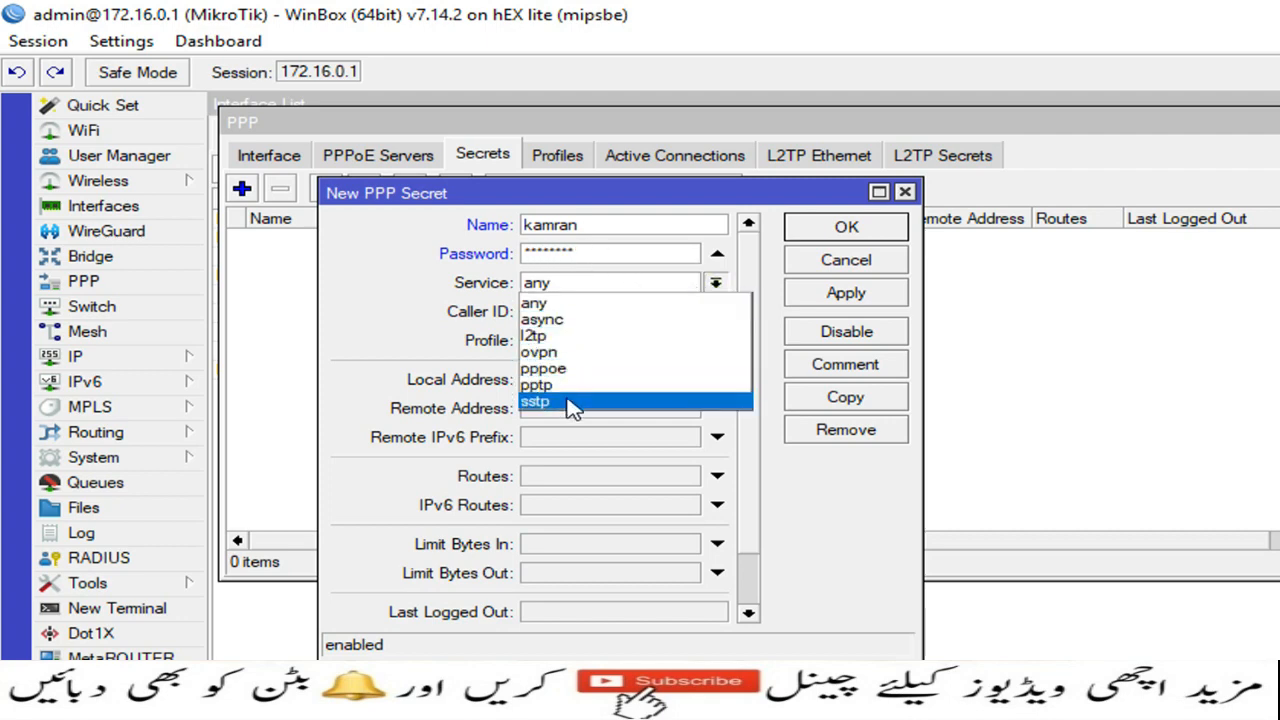
{"action": "left_click", "coordinate": [650, 401]}
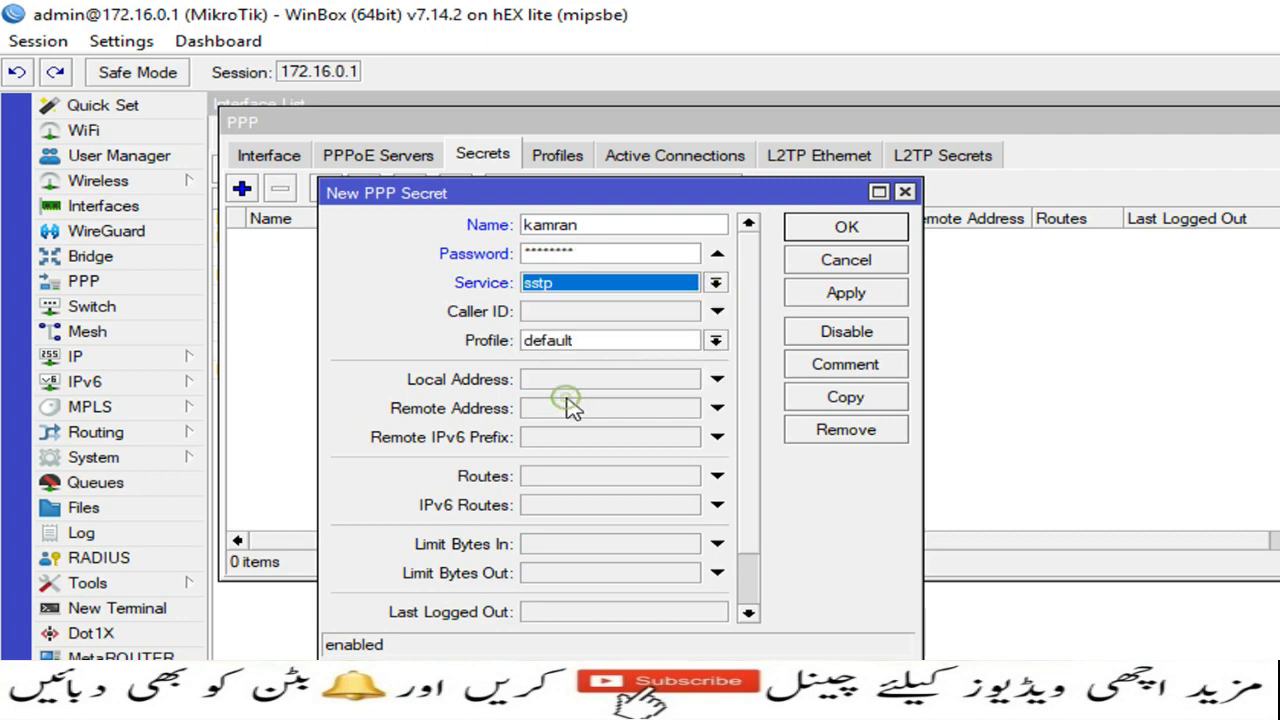
{"action": "left_click", "coordinate": [715, 341]}
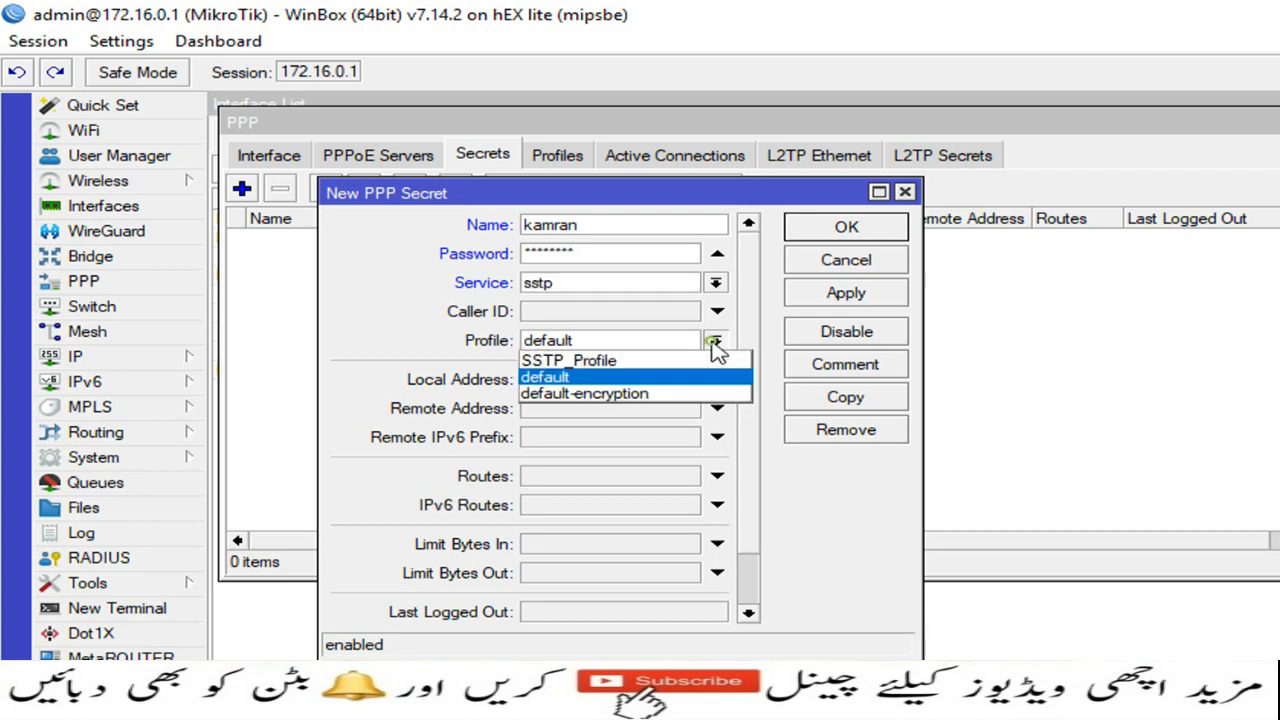
{"action": "left_click", "coordinate": [582, 361]}
{"action": "left_click", "coordinate": [846, 292]}
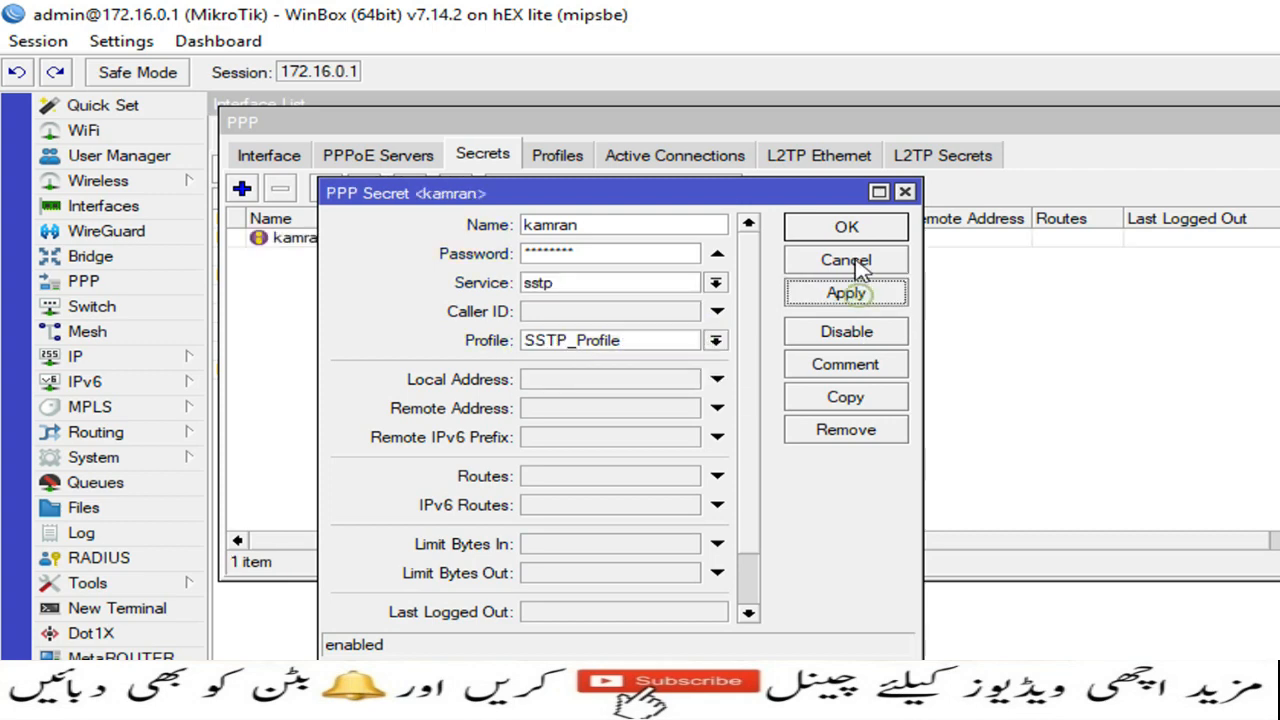
{"action": "left_click", "coordinate": [855, 230]}
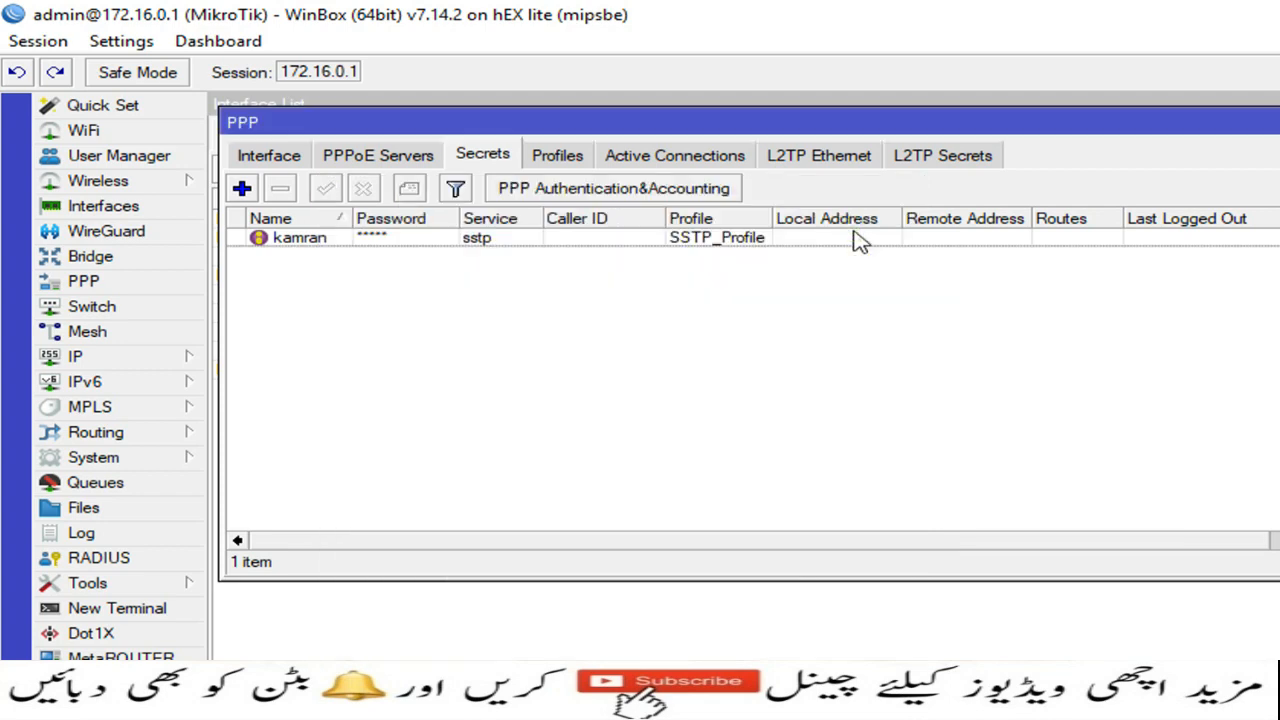
{"action": "left_click", "coordinate": [1081, 121]}
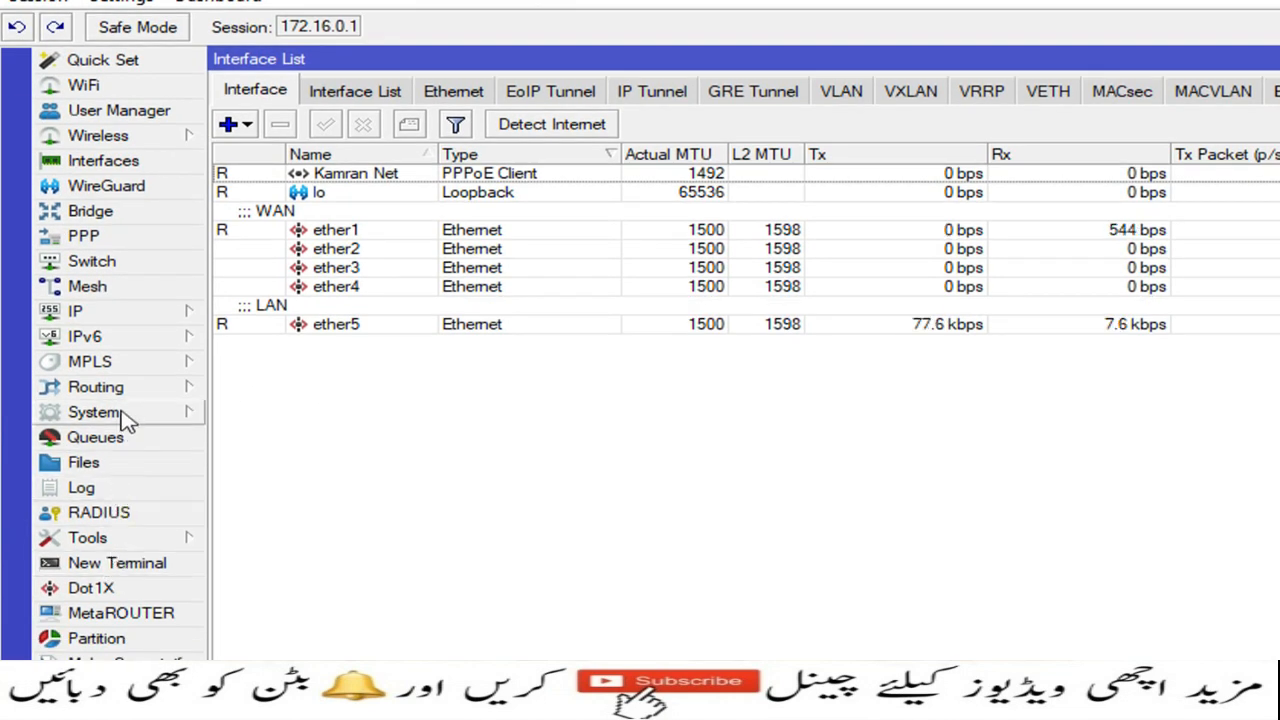
Step: Open the CA certificate's properties from System > Certificates
{"action": "left_click", "coordinate": [125, 418]}
{"action": "left_click", "coordinate": [235, 440]}
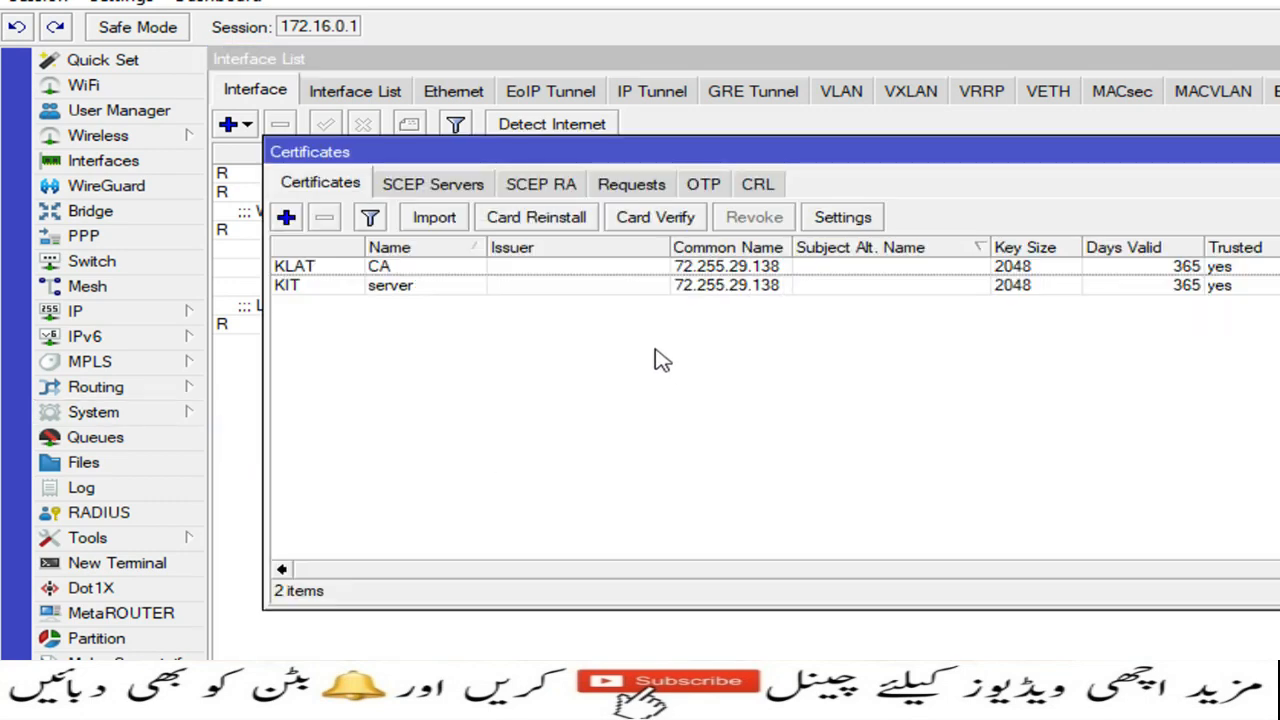
{"action": "left_click", "coordinate": [405, 270]}
{"action": "double_click", "coordinate": [408, 270]}
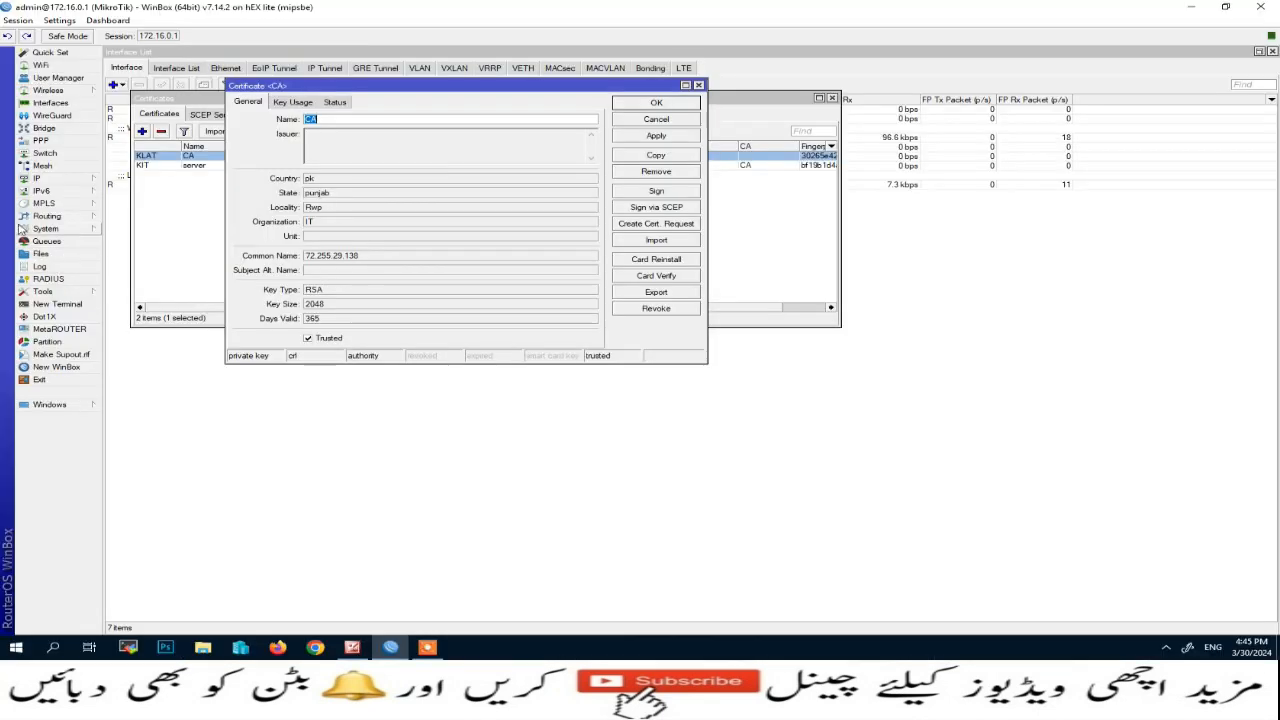
Step: Export the CA certificate as a PEM file named CA, with the File List beside it
{"action": "left_click", "coordinate": [100, 465]}
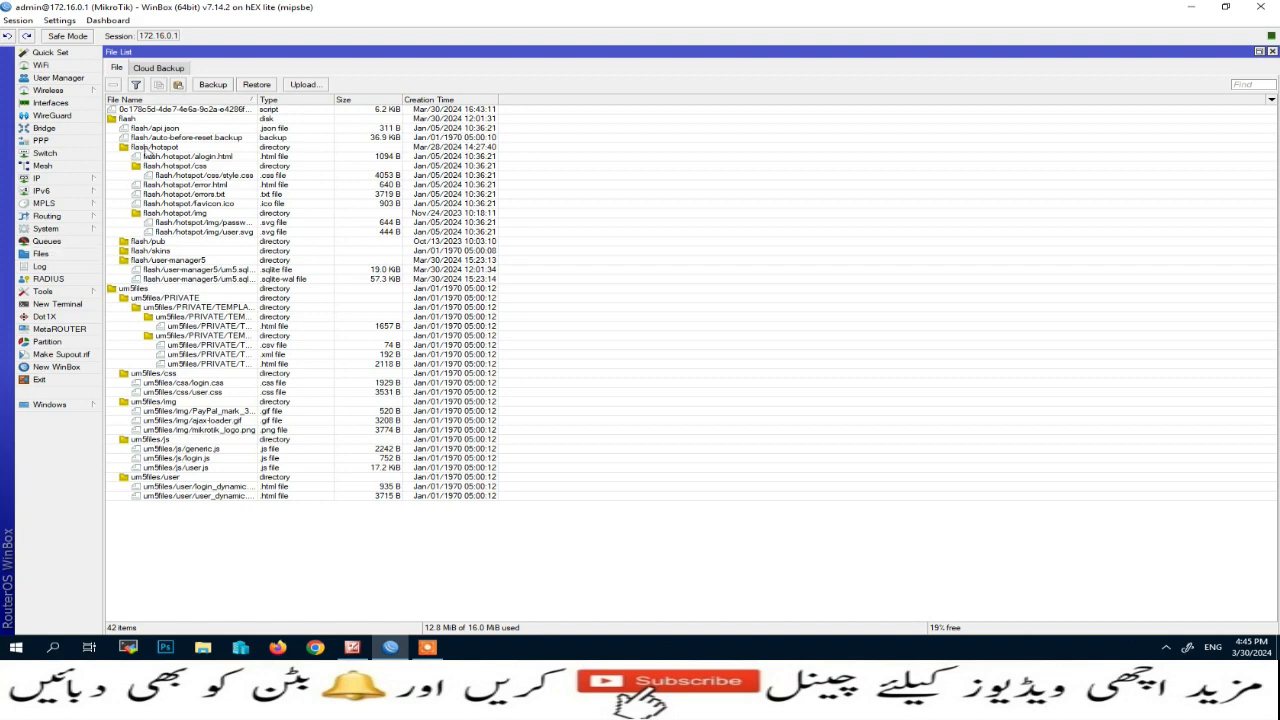
{"action": "left_click", "coordinate": [1260, 51]}
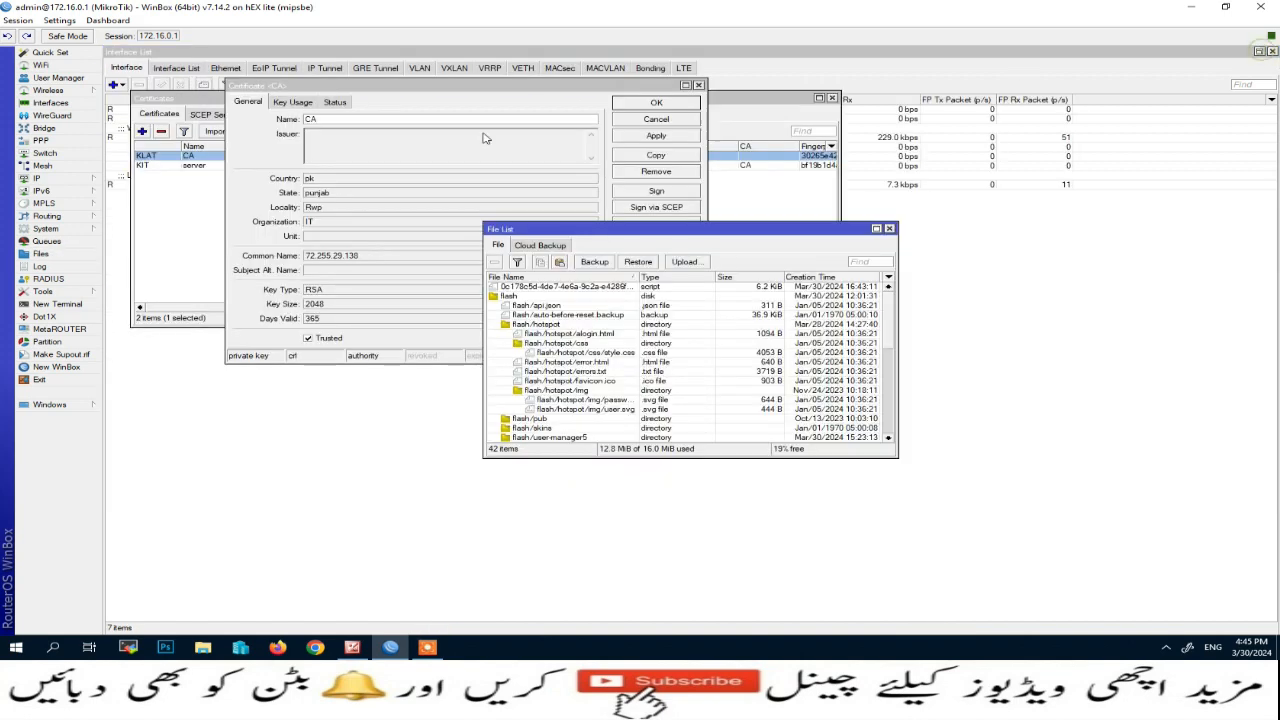
{"action": "left_click_drag", "start_coordinate": [541, 238], "coordinate": [825, 130]}
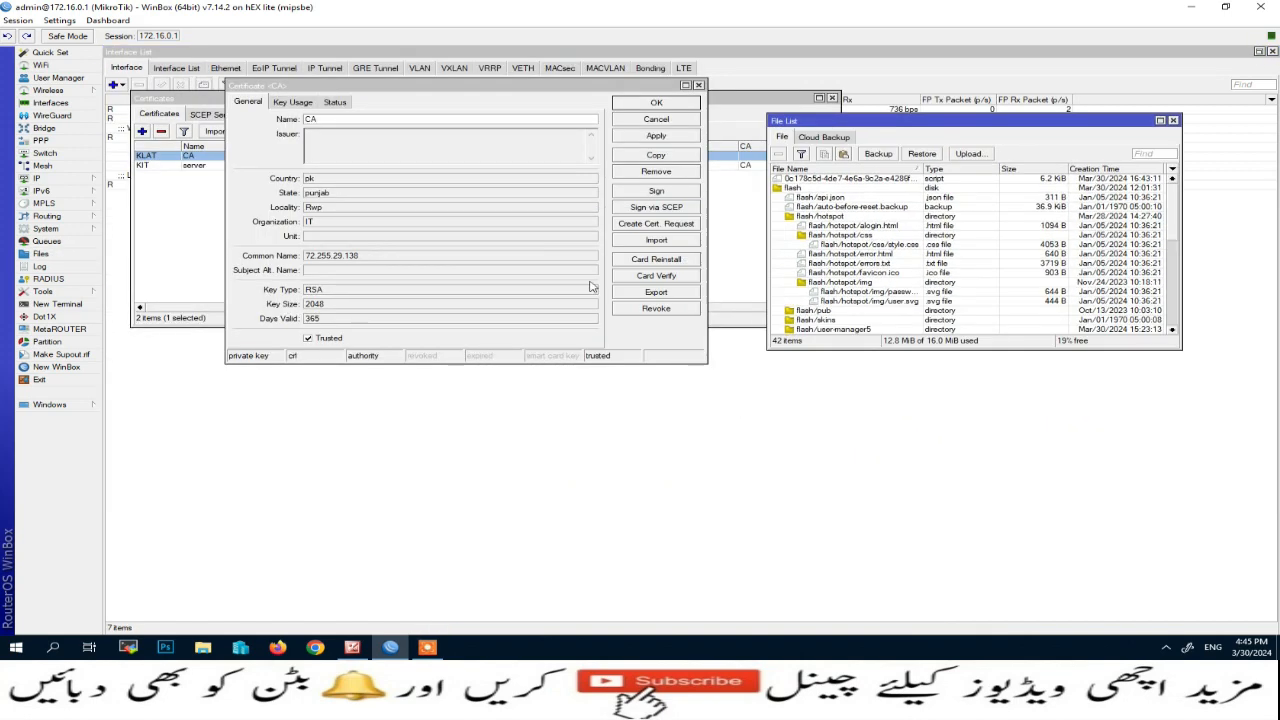
{"action": "left_click", "coordinate": [651, 298]}
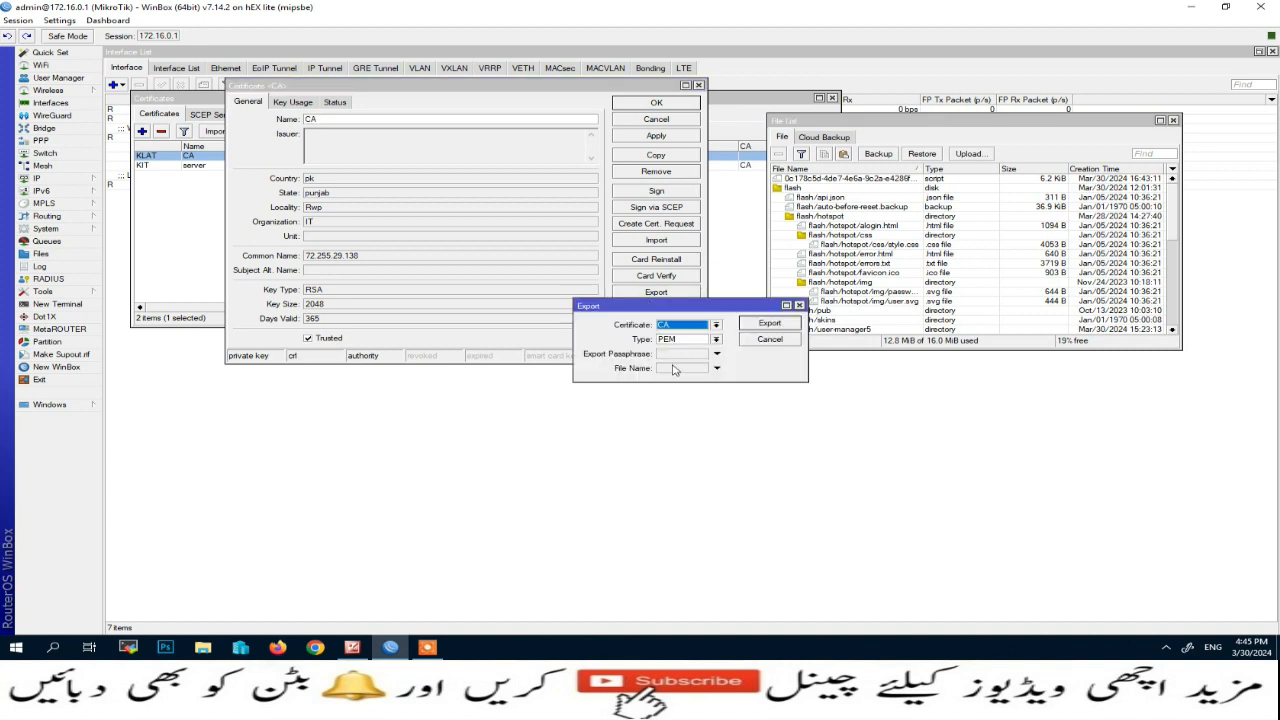
{"action": "left_click", "coordinate": [673, 369]}
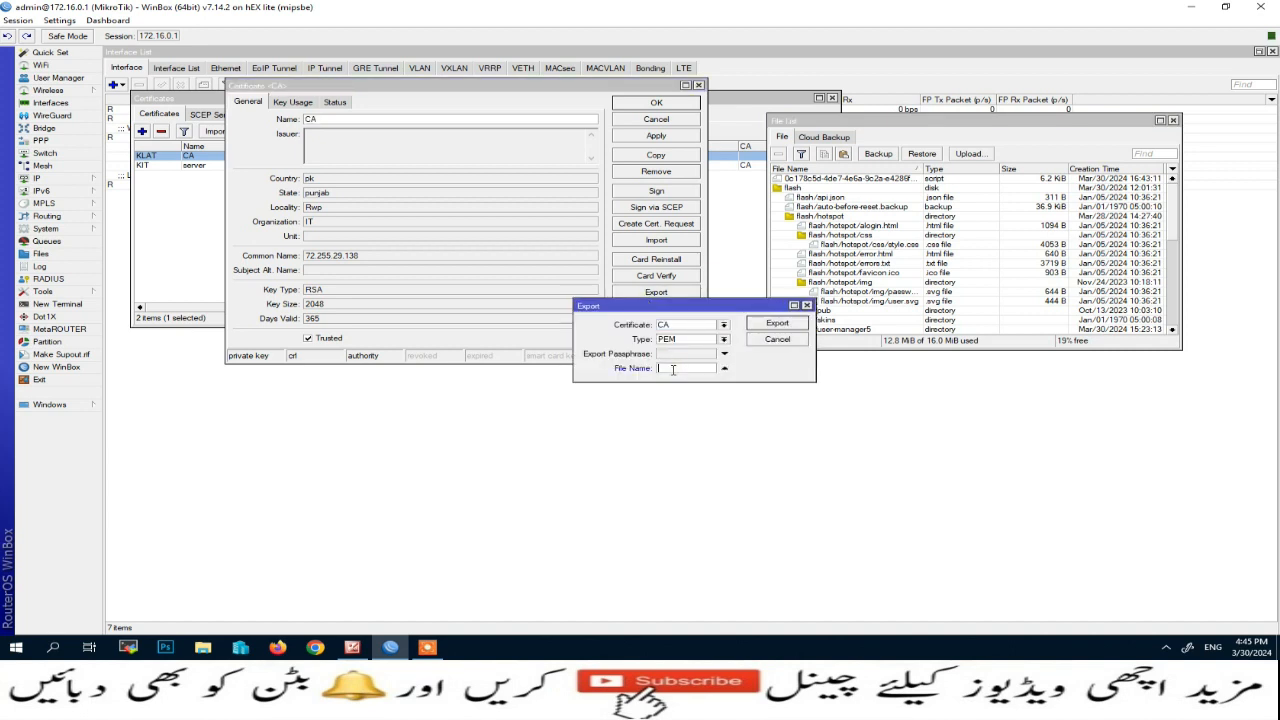
{"action": "left_click", "coordinate": [786, 325]}
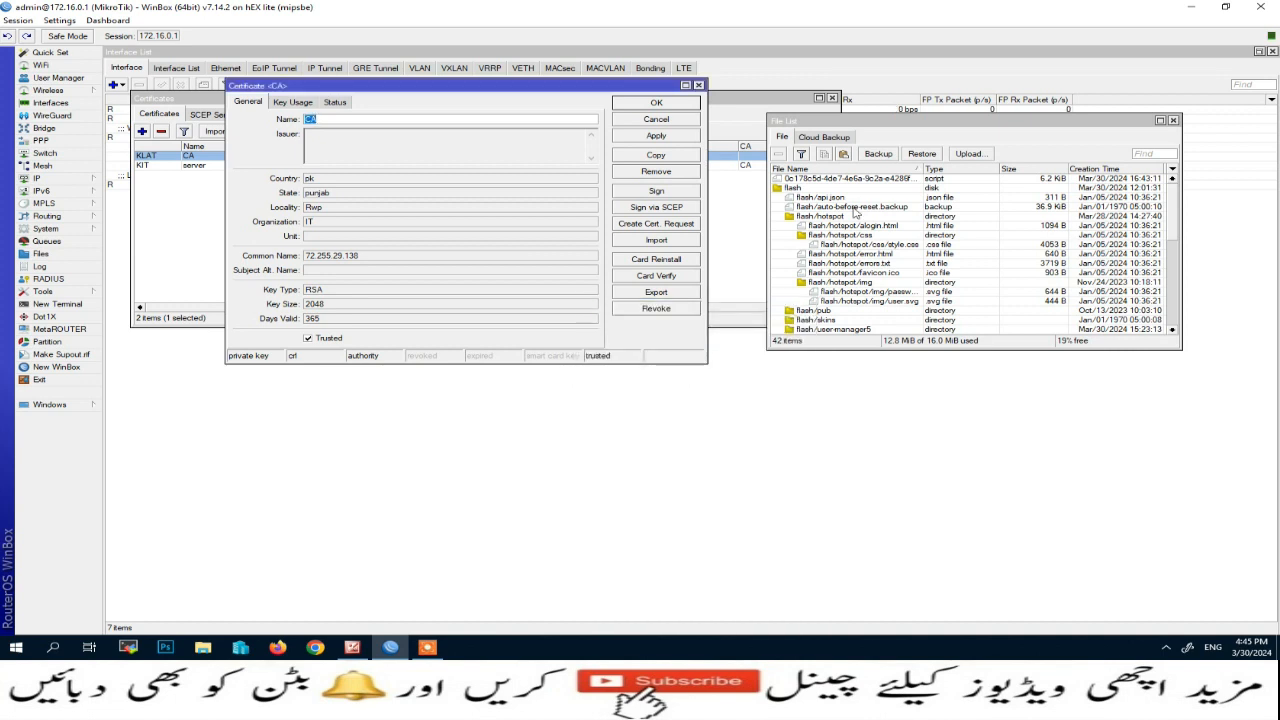
Step: Drag the exported CA.crt from WinBox's File List into the desktop Certificate folder
{"action": "left_click", "coordinate": [799, 199]}
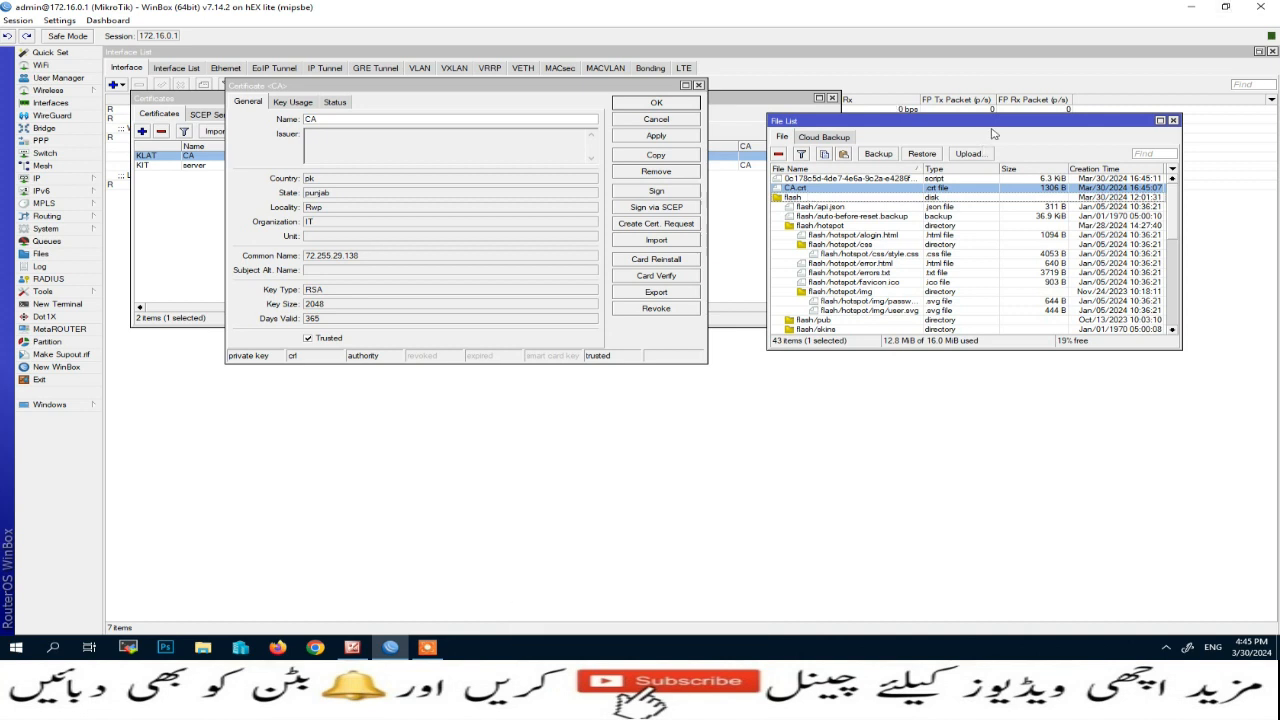
{"action": "left_click", "coordinate": [670, 104]}
{"action": "left_click_drag", "start_coordinate": [900, 130], "coordinate": [507, 124]}
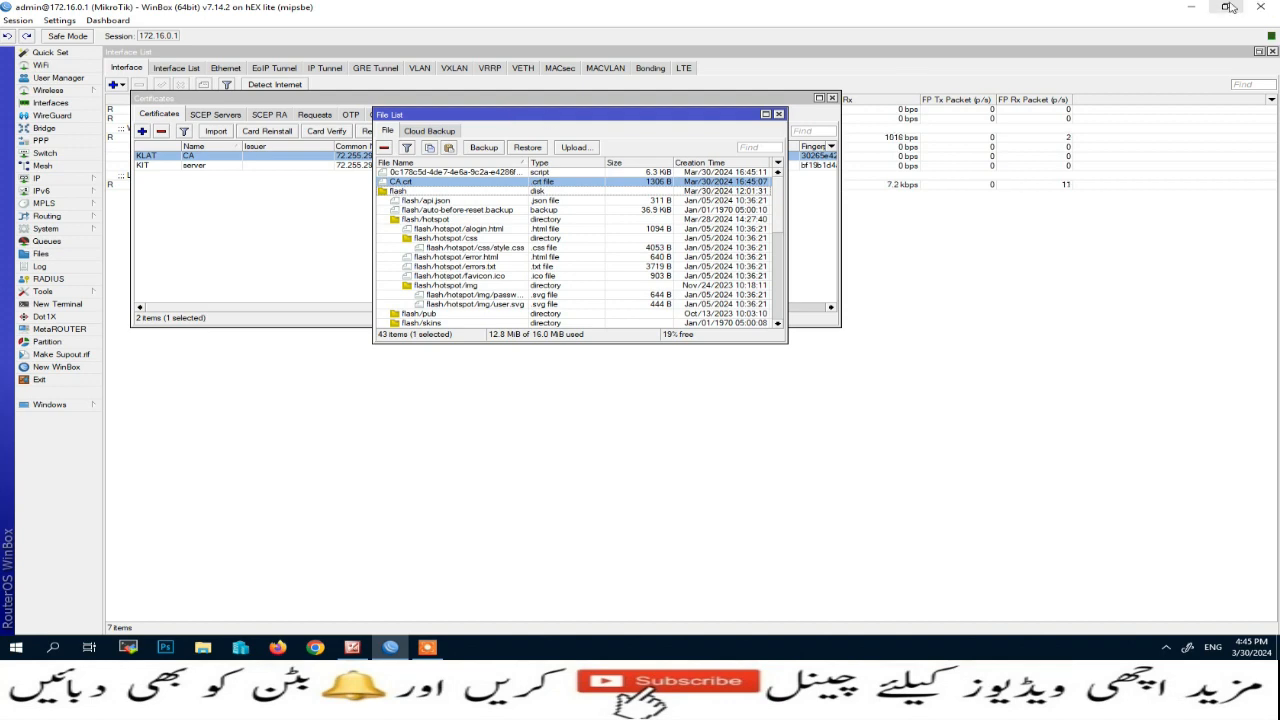
{"action": "left_click", "coordinate": [1191, 7]}
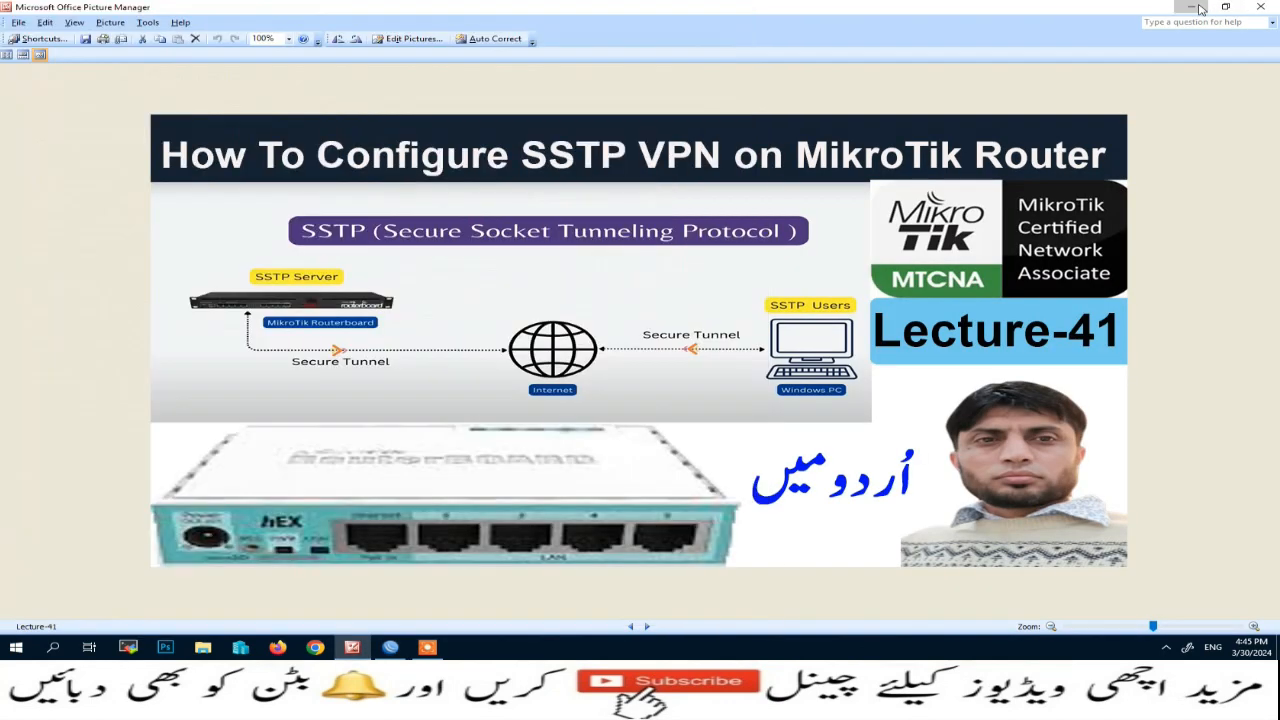
{"action": "left_click", "coordinate": [1195, 8]}
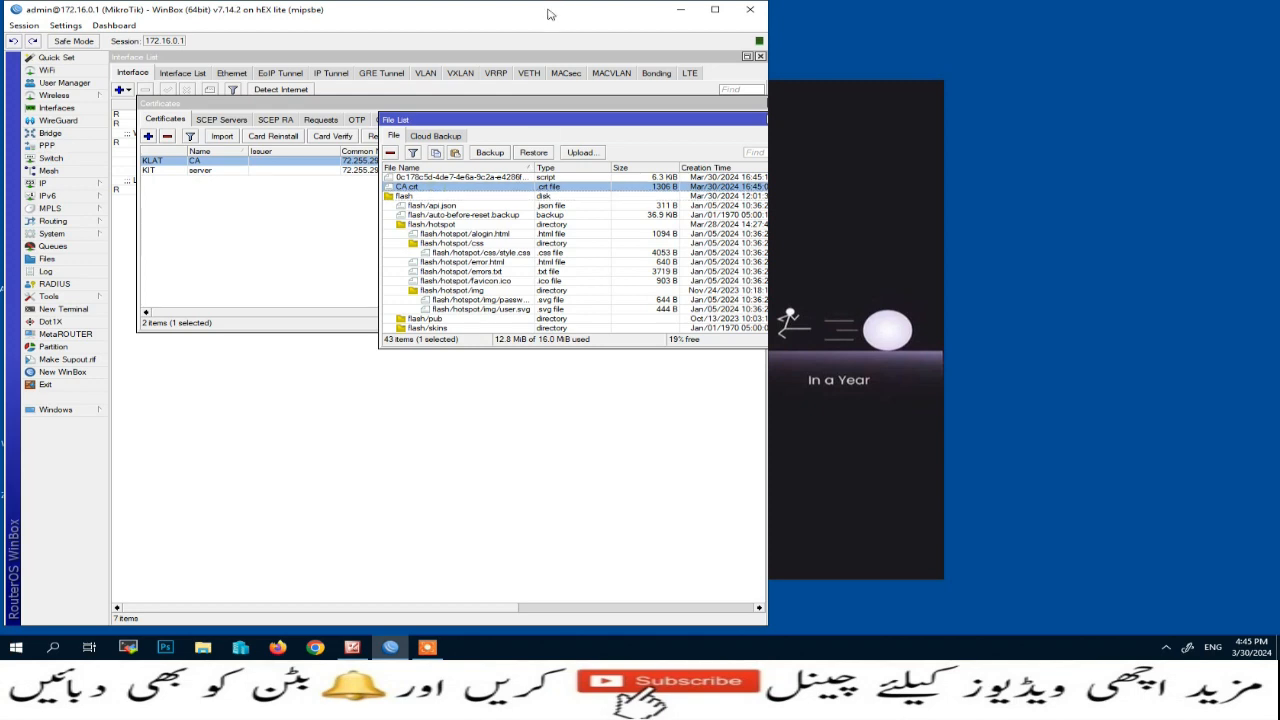
{"action": "left_click_drag", "start_coordinate": [548, 14], "coordinate": [1083, 40]}
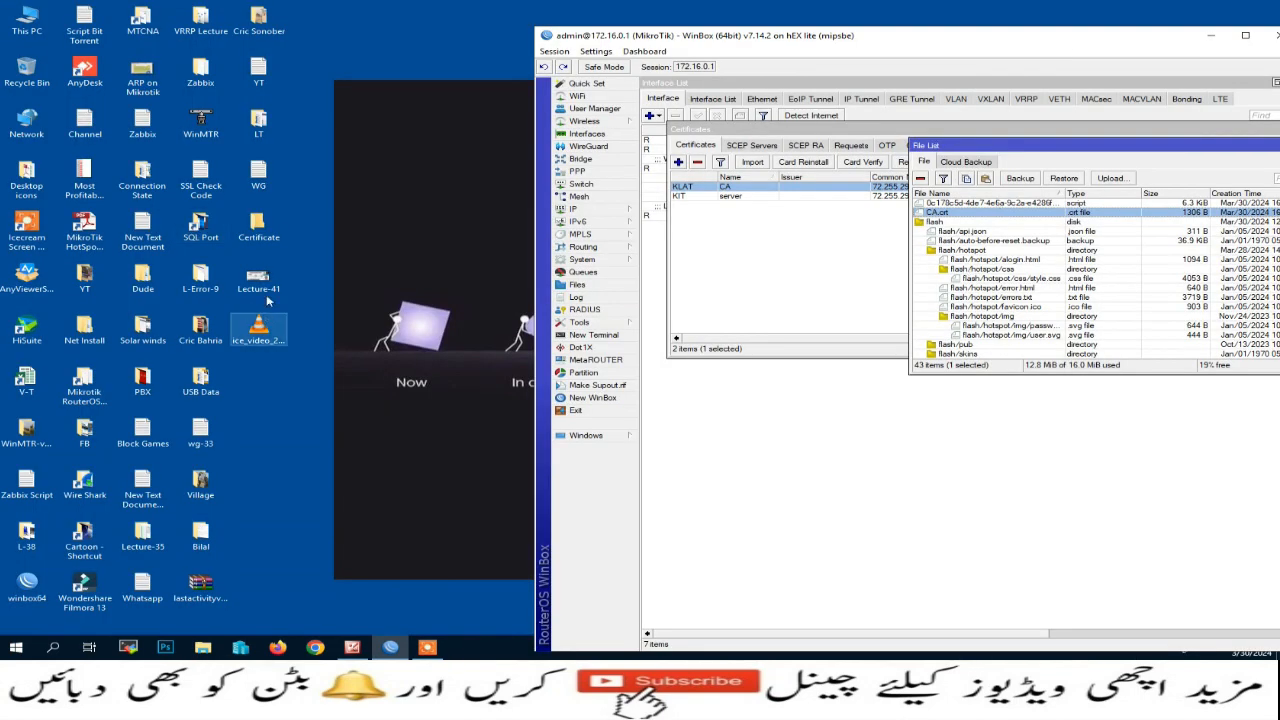
{"action": "double_click", "coordinate": [259, 226]}
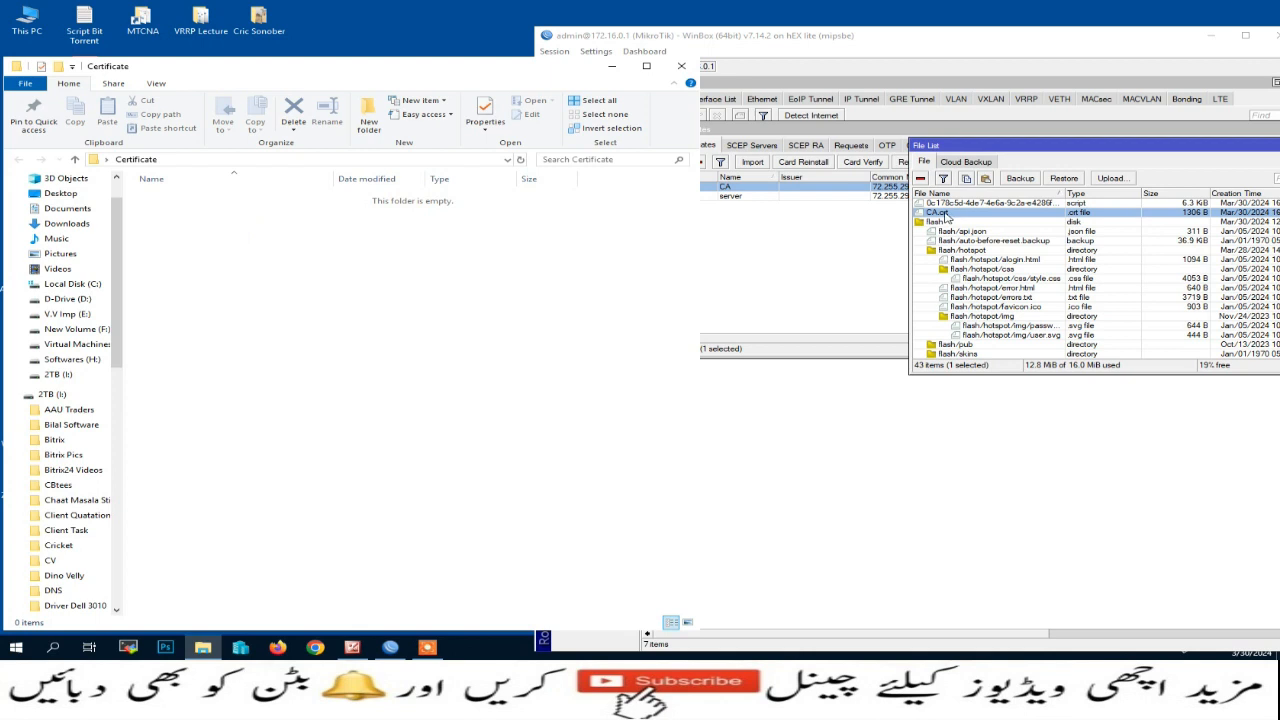
{"action": "left_click_drag", "start_coordinate": [943, 213], "coordinate": [372, 306]}
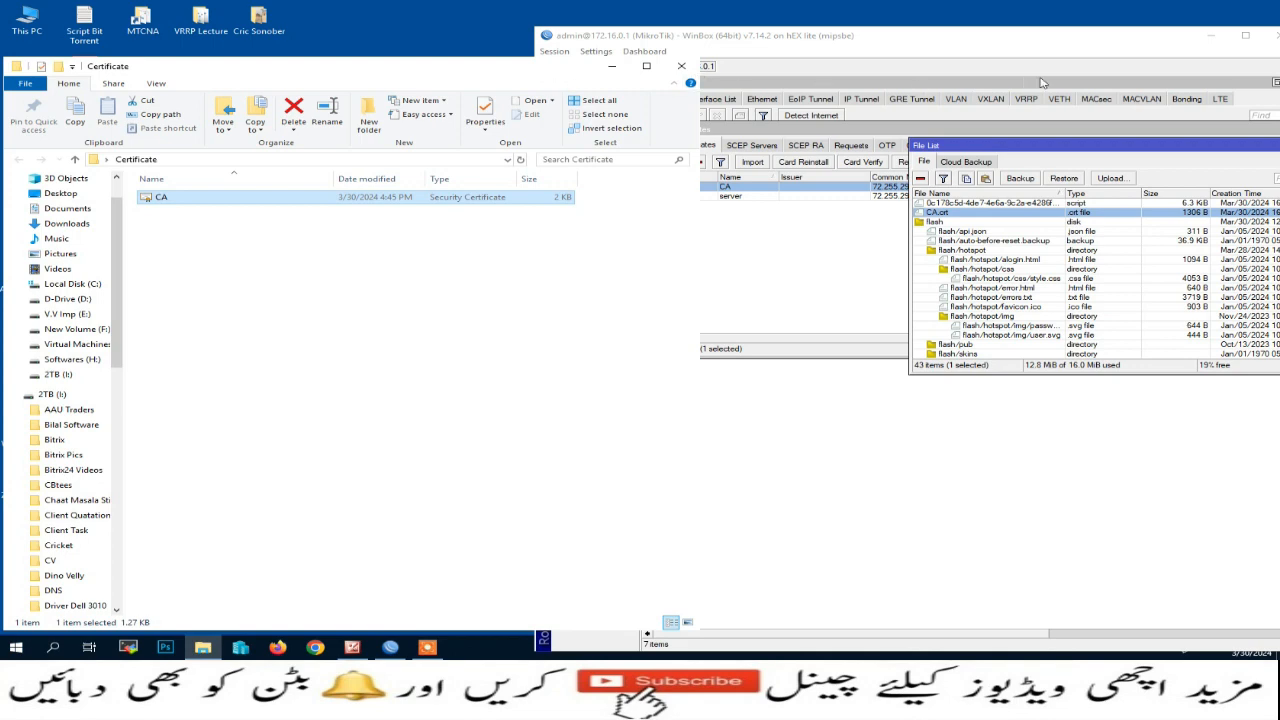
Step: Close WinBox's certificates list and return to the Certificate folder
{"action": "left_click", "coordinate": [1061, 150]}
{"action": "left_click", "coordinate": [1005, 131]}
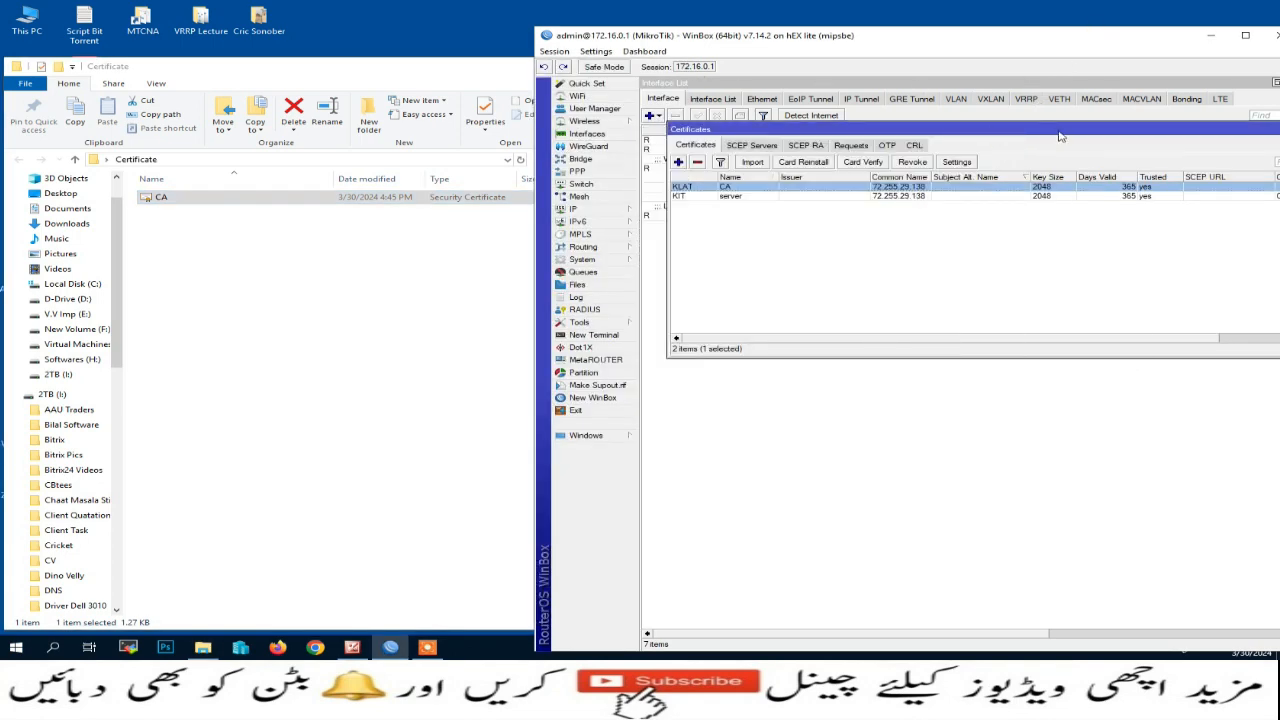
{"action": "left_click_drag", "start_coordinate": [1061, 136], "coordinate": [809, 129]}
{"action": "left_click", "coordinate": [1063, 122]}
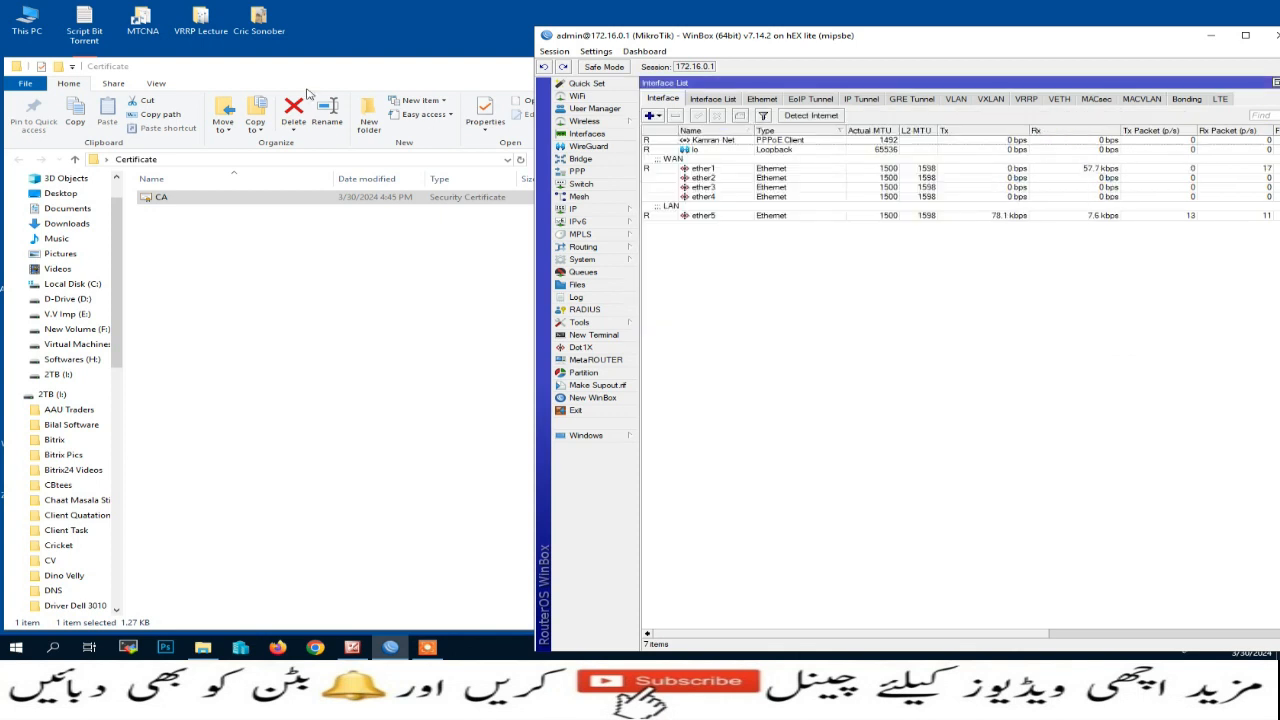
{"action": "left_click", "coordinate": [330, 78]}
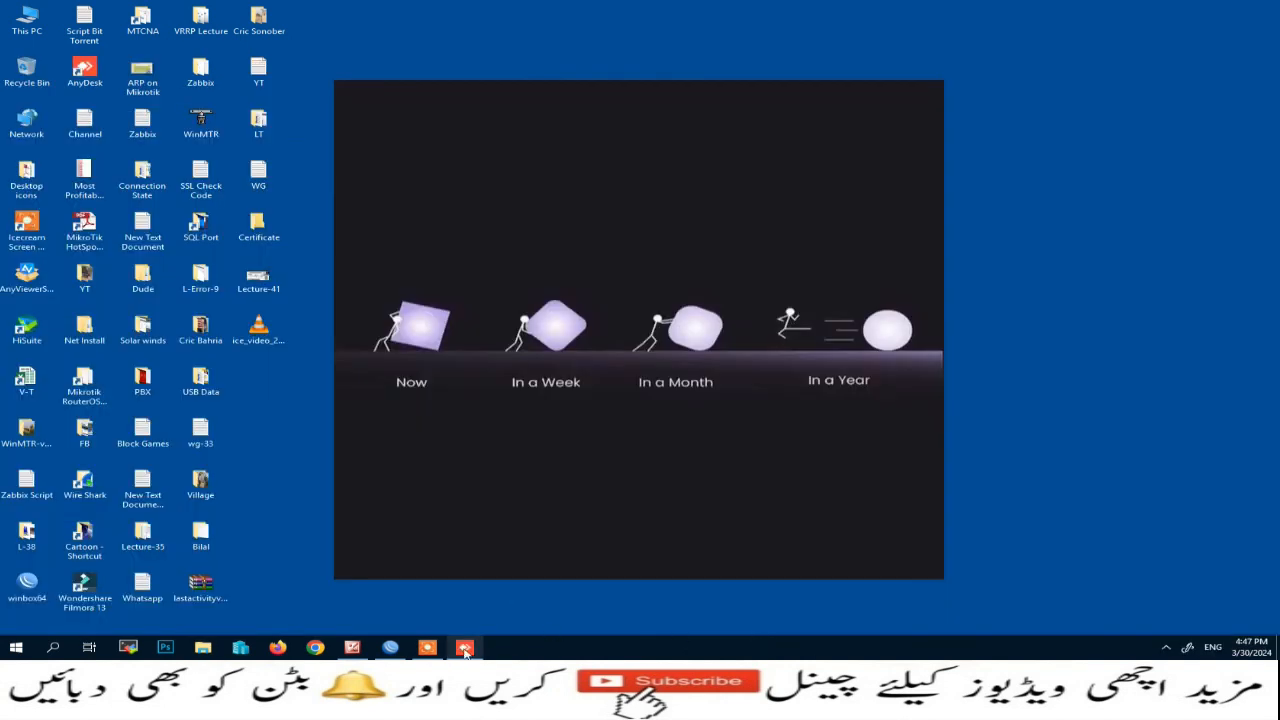
Step: On the remote PC, begin installing CA.crt from the Certificates folder for the Local Machine
{"action": "left_click", "coordinate": [464, 647]}
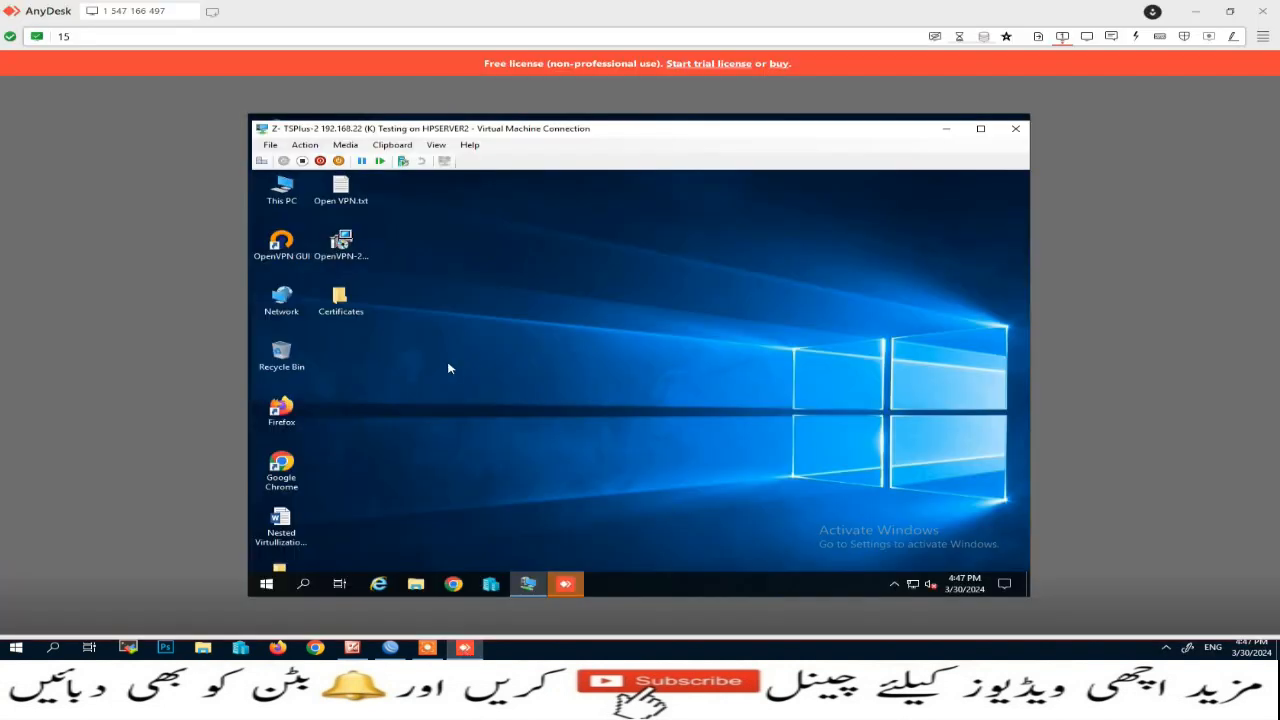
{"action": "double_click", "coordinate": [341, 306]}
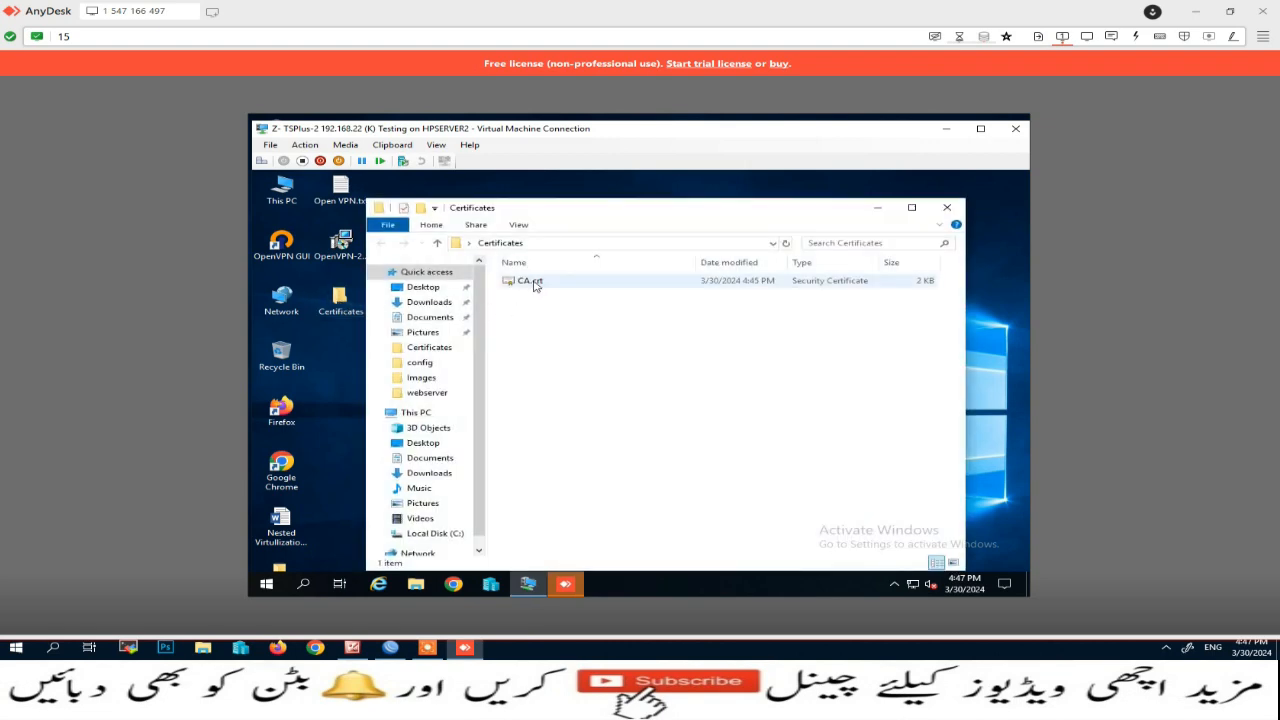
{"action": "right_click", "coordinate": [536, 285]}
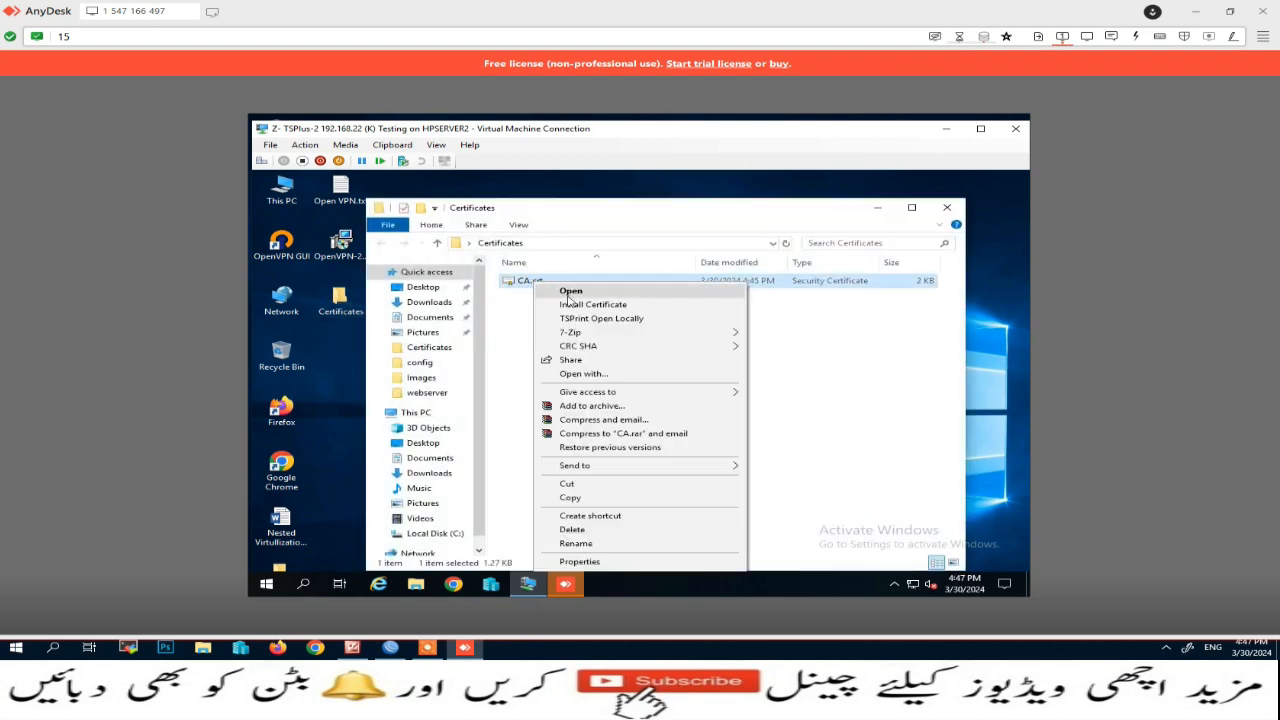
{"action": "left_click", "coordinate": [572, 305]}
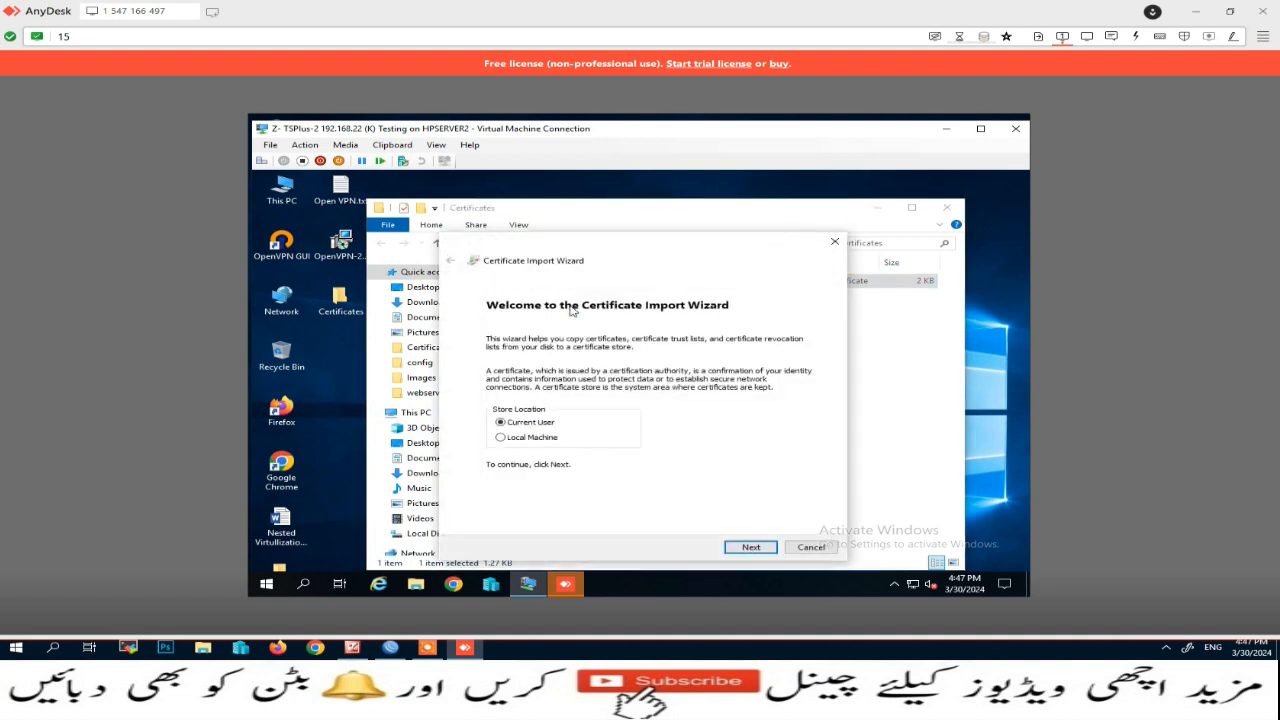
{"action": "left_click", "coordinate": [529, 441]}
{"action": "left_click", "coordinate": [744, 548]}
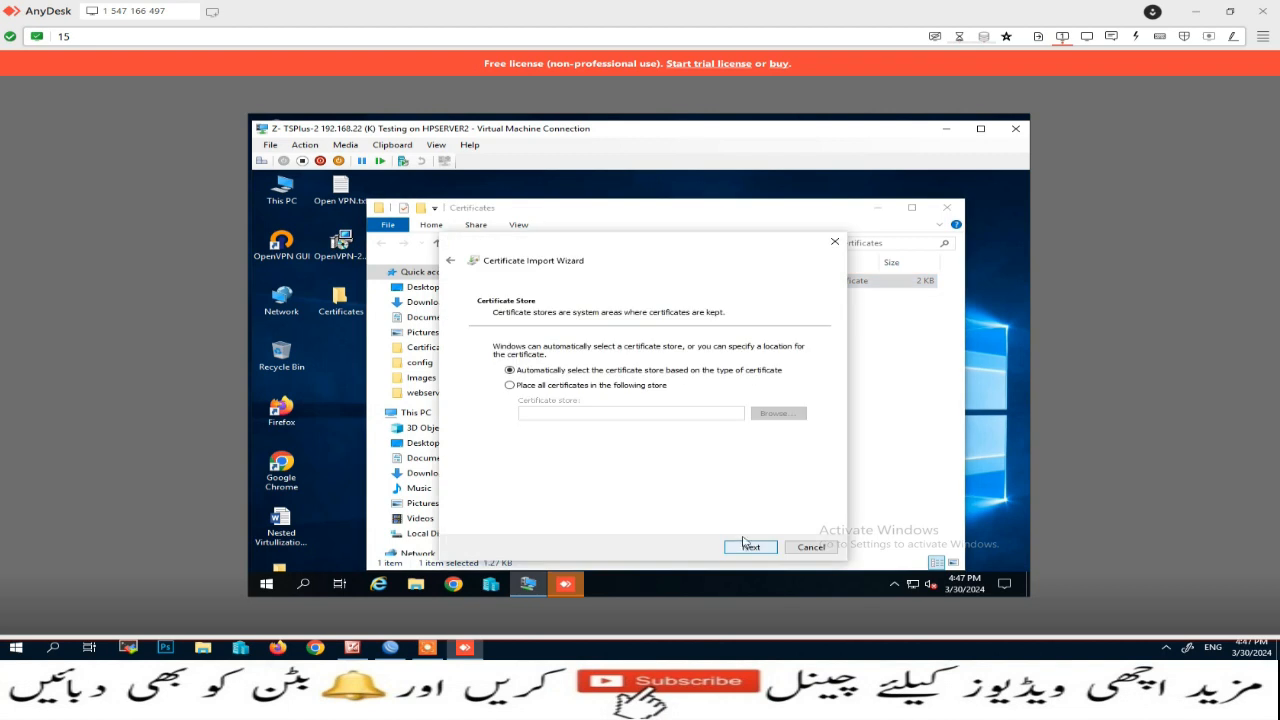
Step: Place it in the Trusted Root Certification Authorities store, finish the import, and close the folder
{"action": "left_click", "coordinate": [525, 389]}
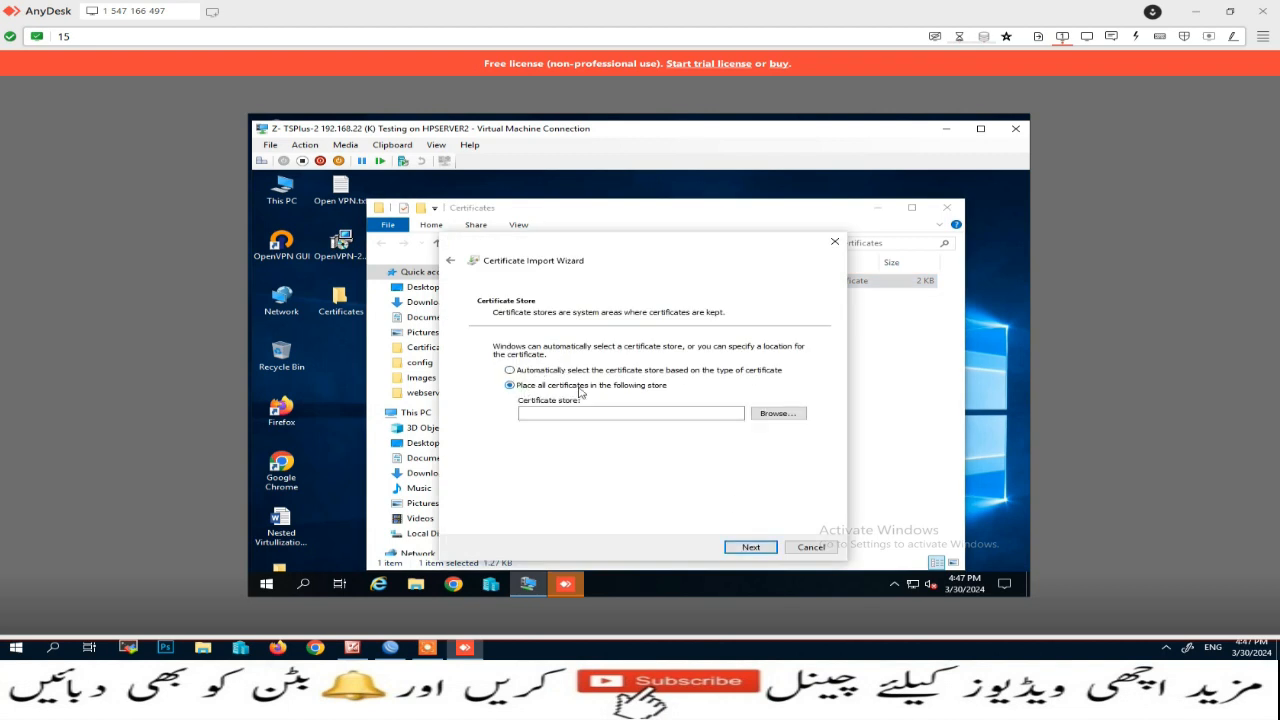
{"action": "left_click", "coordinate": [768, 413]}
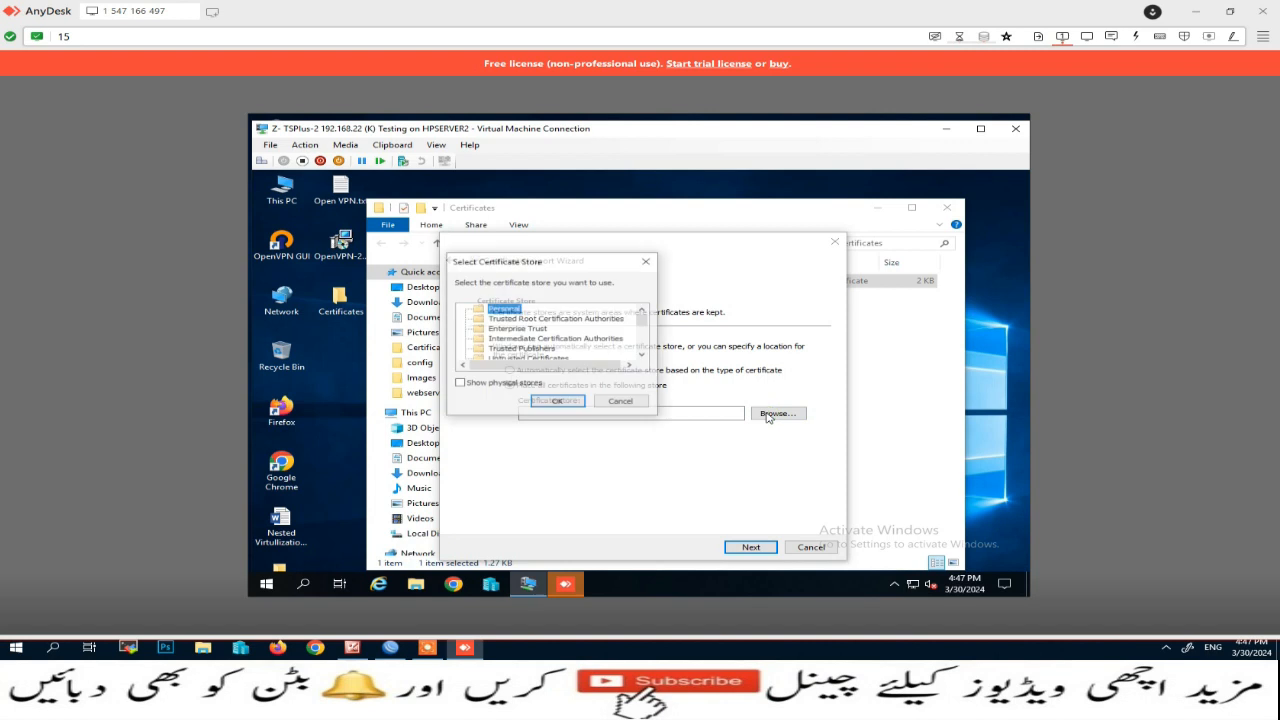
{"action": "left_click", "coordinate": [512, 319]}
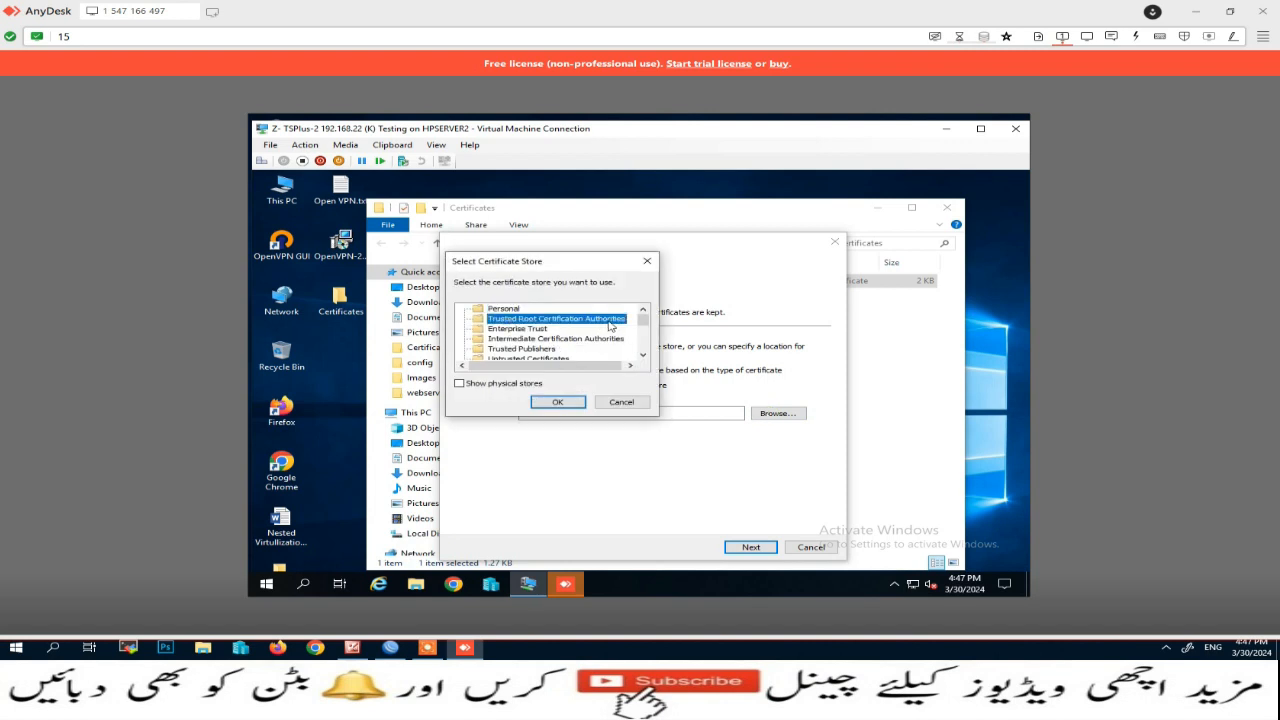
{"action": "left_click", "coordinate": [557, 402]}
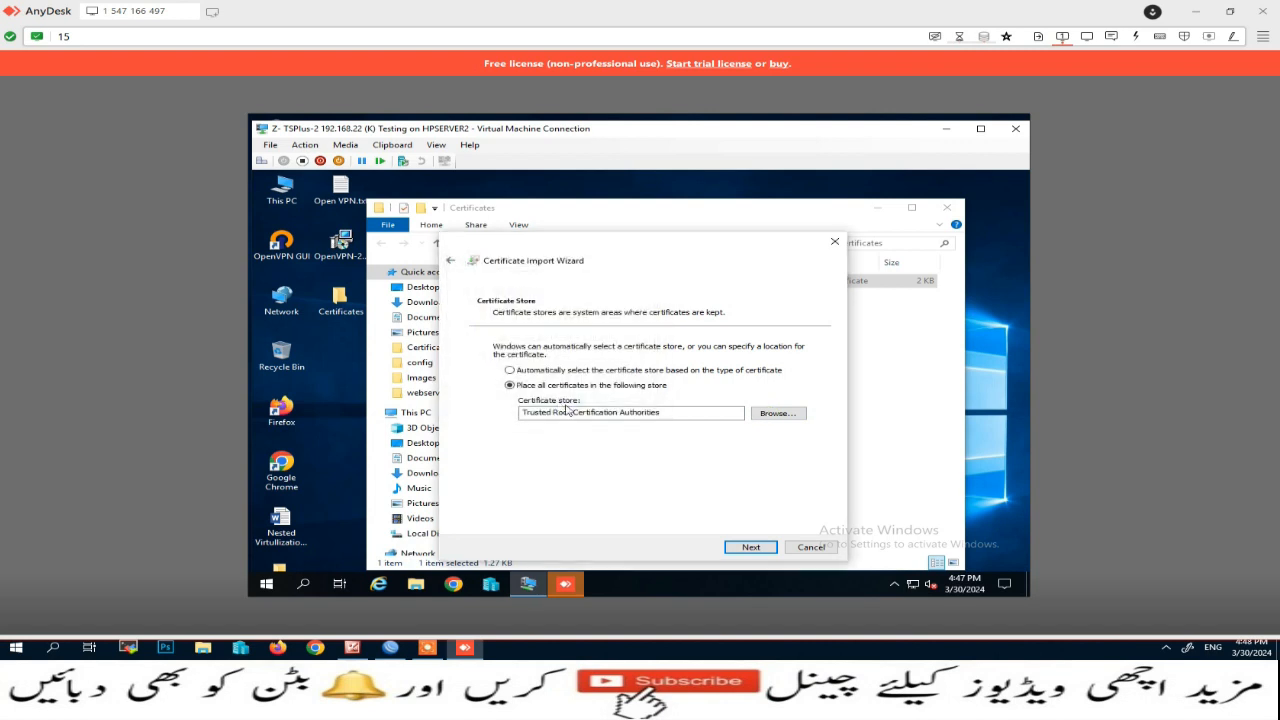
{"action": "left_click", "coordinate": [737, 546]}
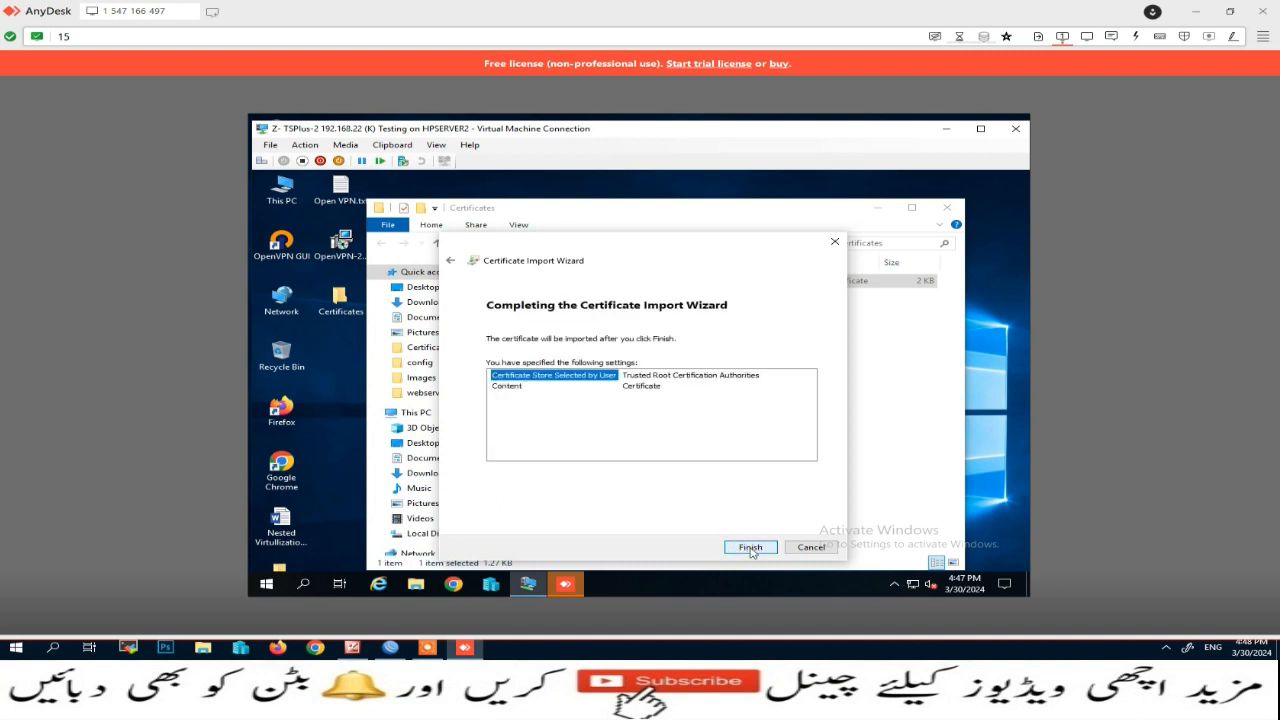
{"action": "left_click", "coordinate": [750, 549]}
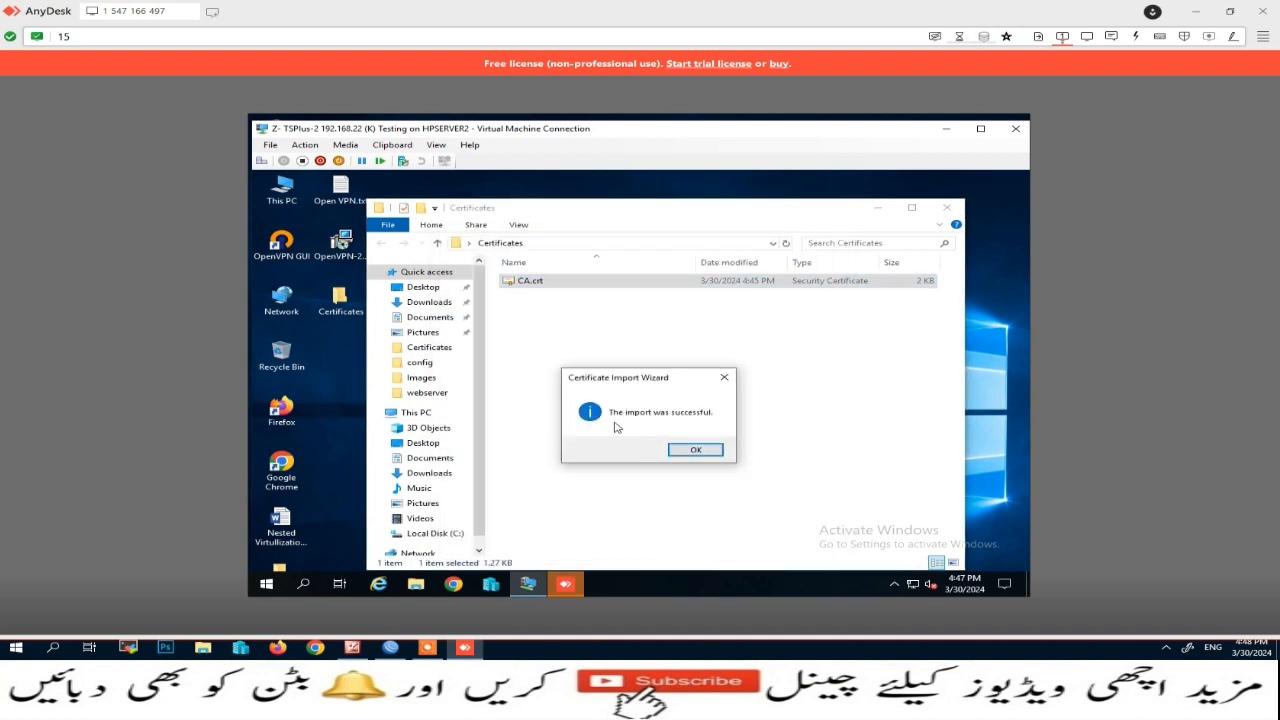
{"action": "left_click", "coordinate": [699, 455]}
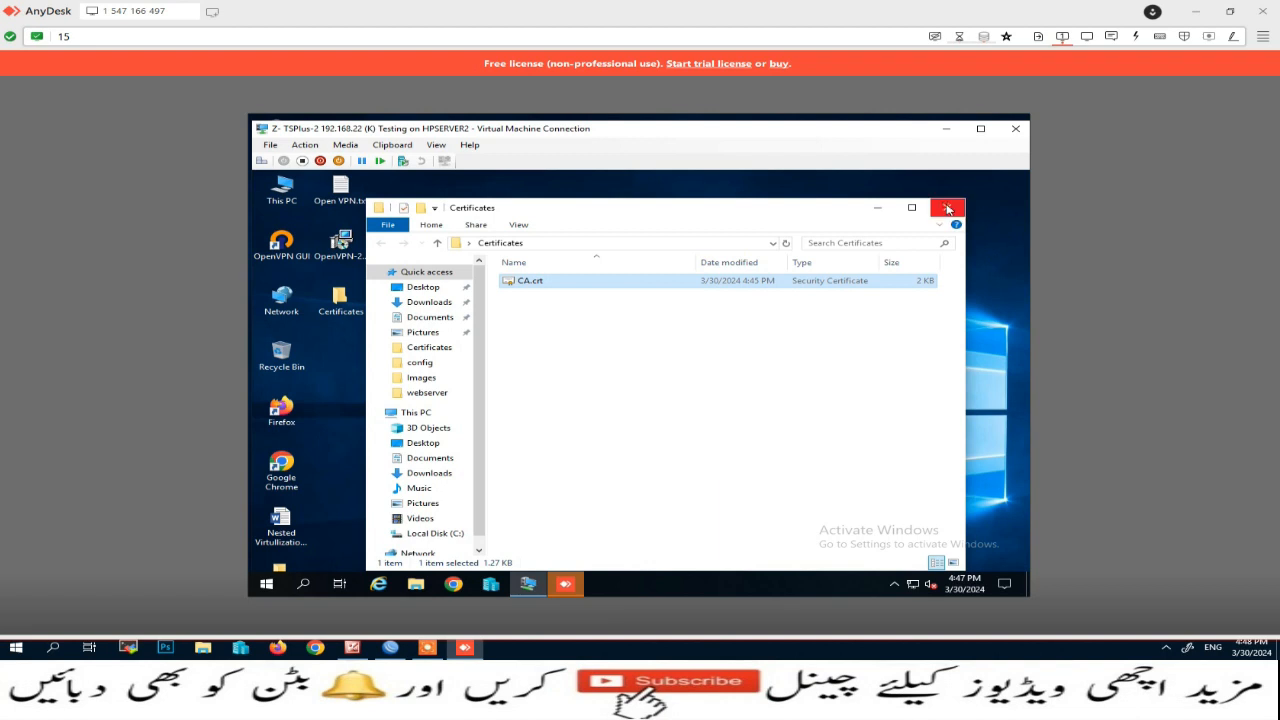
{"action": "left_click", "coordinate": [950, 208]}
{"action": "left_click", "coordinate": [308, 582]}
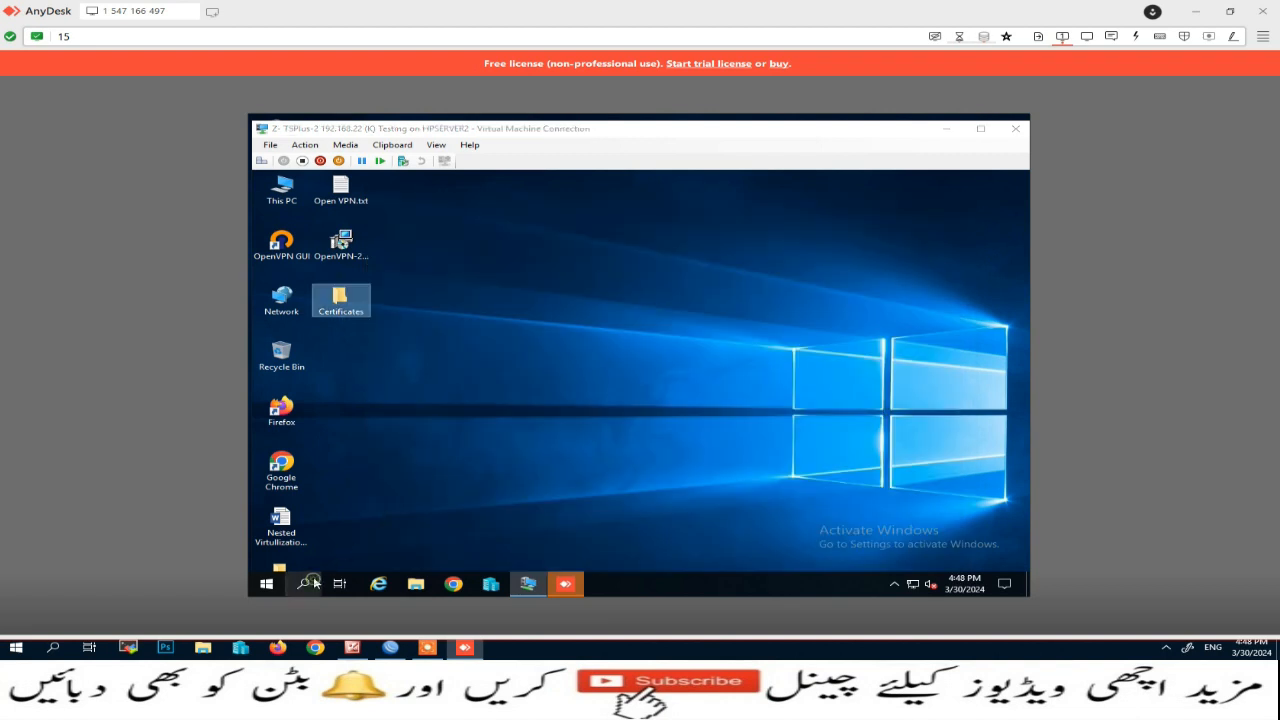
Step: Open VPN settings and start a new VPN connection with Windows (built-in) as provider
{"action": "type", "text": "vpn"}
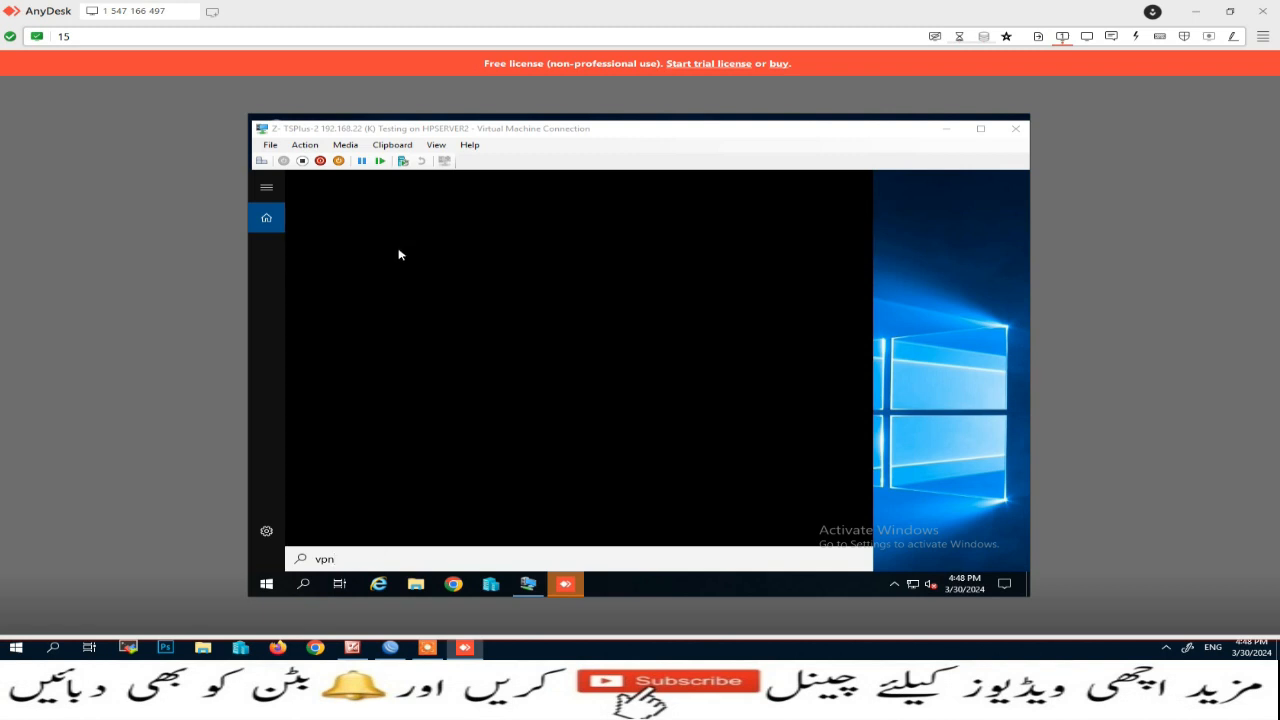
{"action": "left_click", "coordinate": [400, 250]}
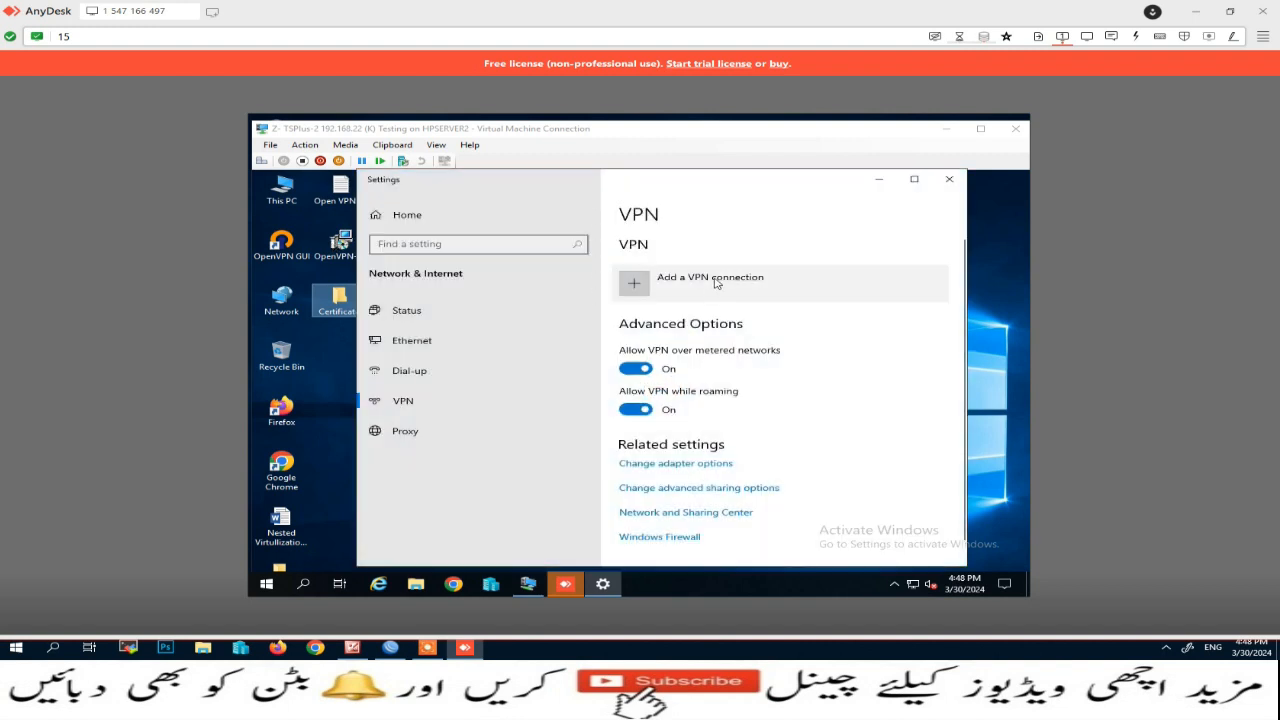
{"action": "left_click", "coordinate": [914, 179]}
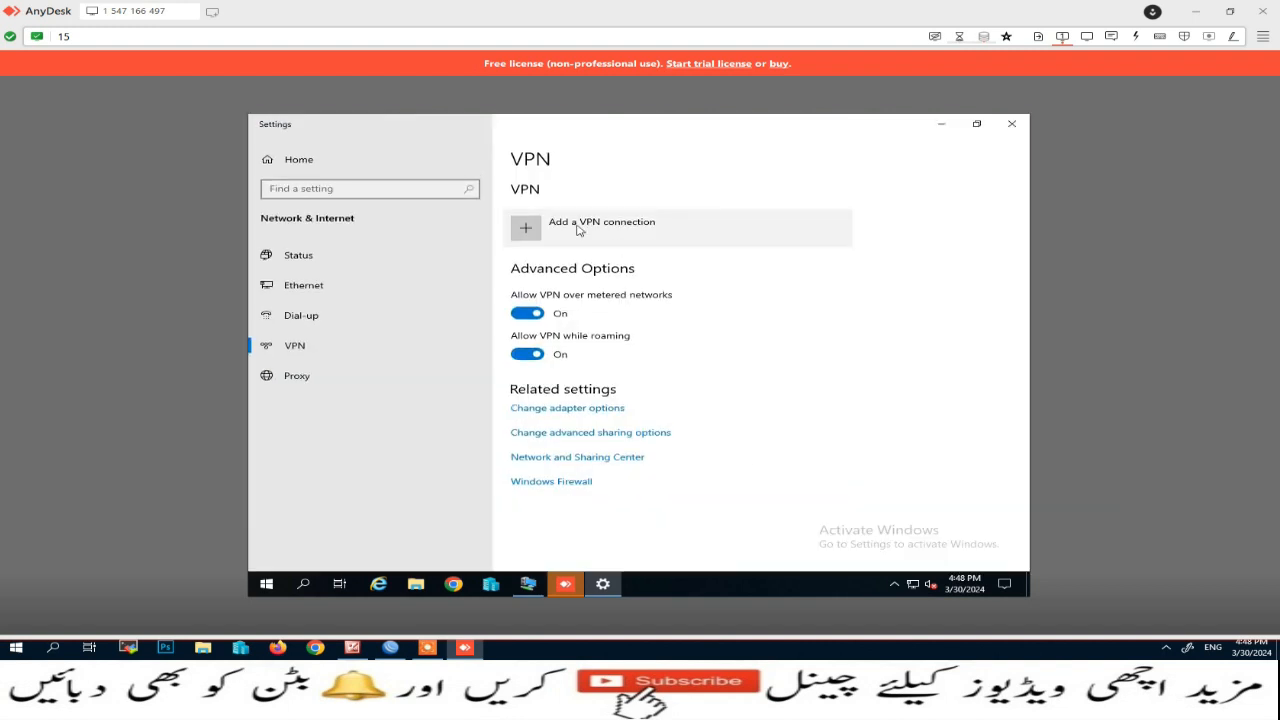
{"action": "left_click", "coordinate": [578, 228]}
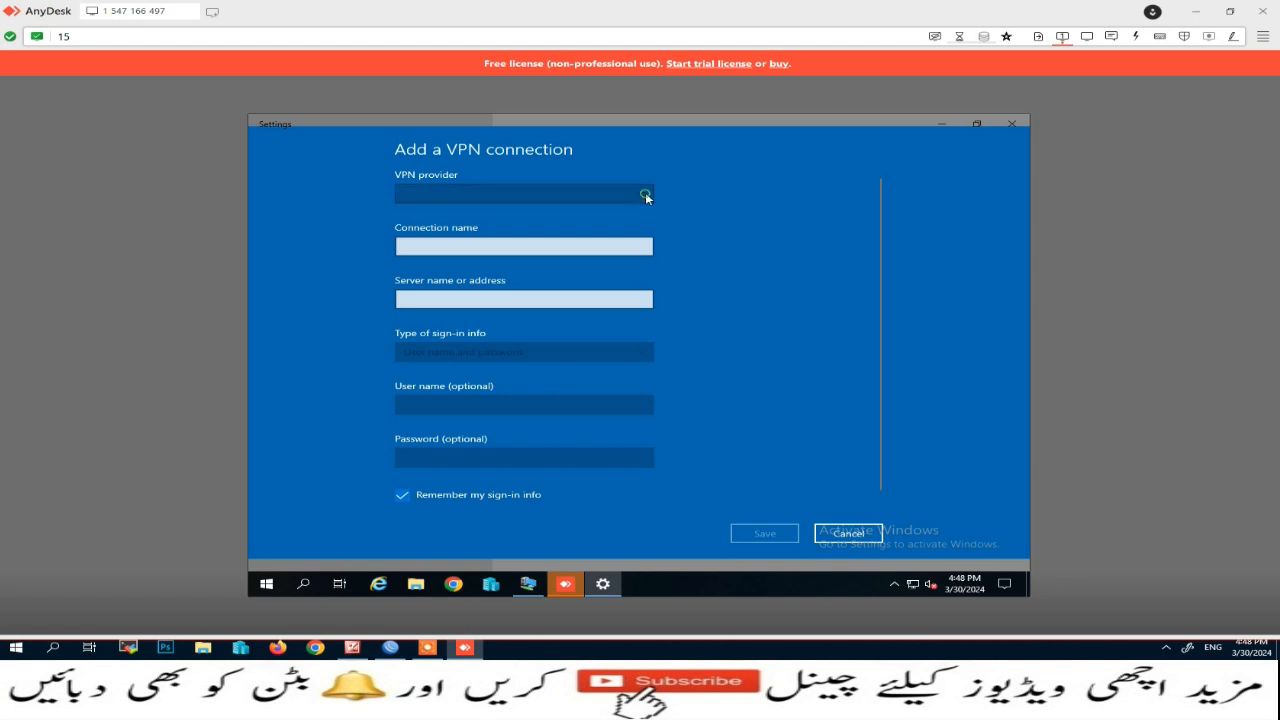
{"action": "left_click", "coordinate": [645, 192]}
{"action": "left_click", "coordinate": [472, 196]}
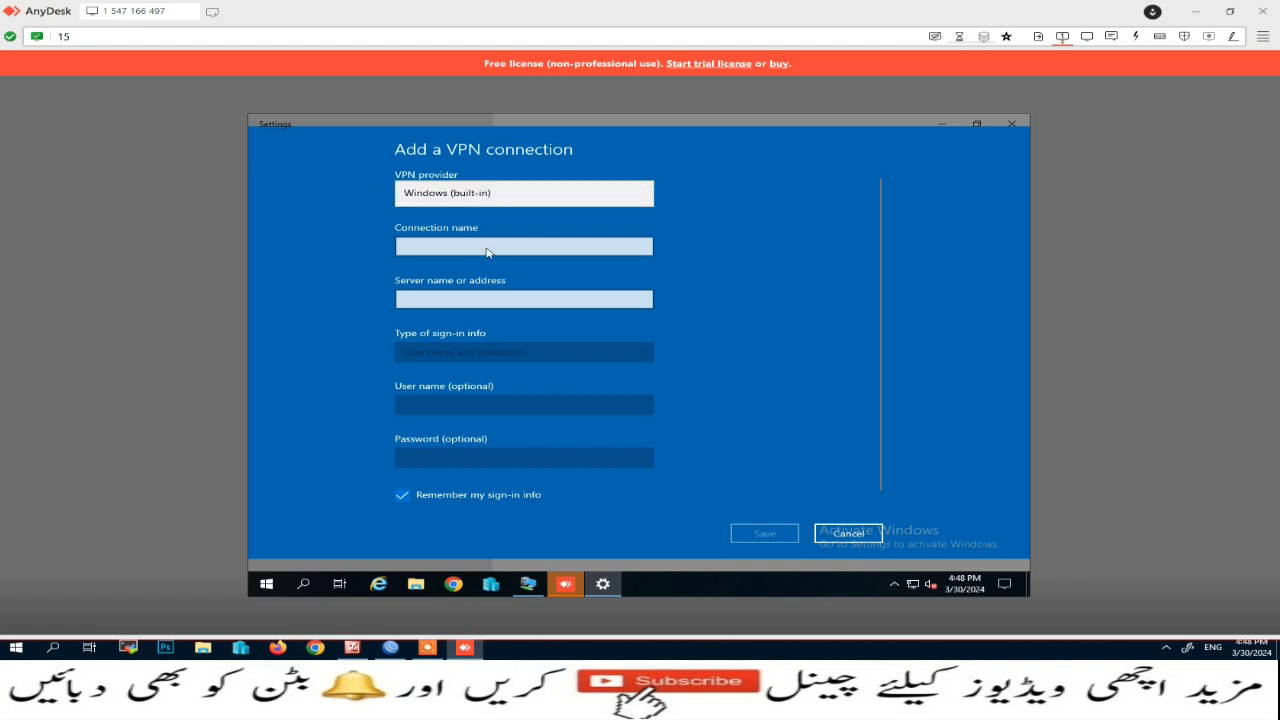
{"action": "left_click", "coordinate": [487, 250]}
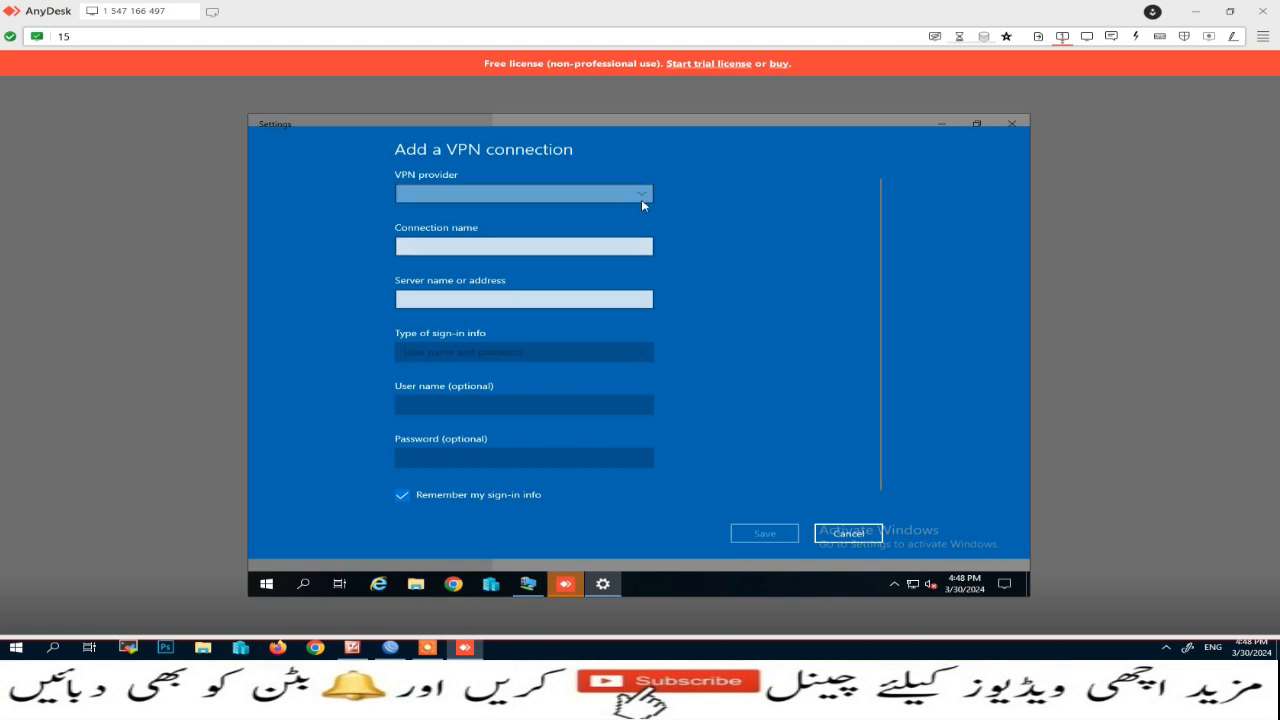
Step: Name it SSTP-VPN, server 72.255.29.138, type SSTP, enter the sign-in details, and save
{"action": "left_click", "coordinate": [423, 245]}
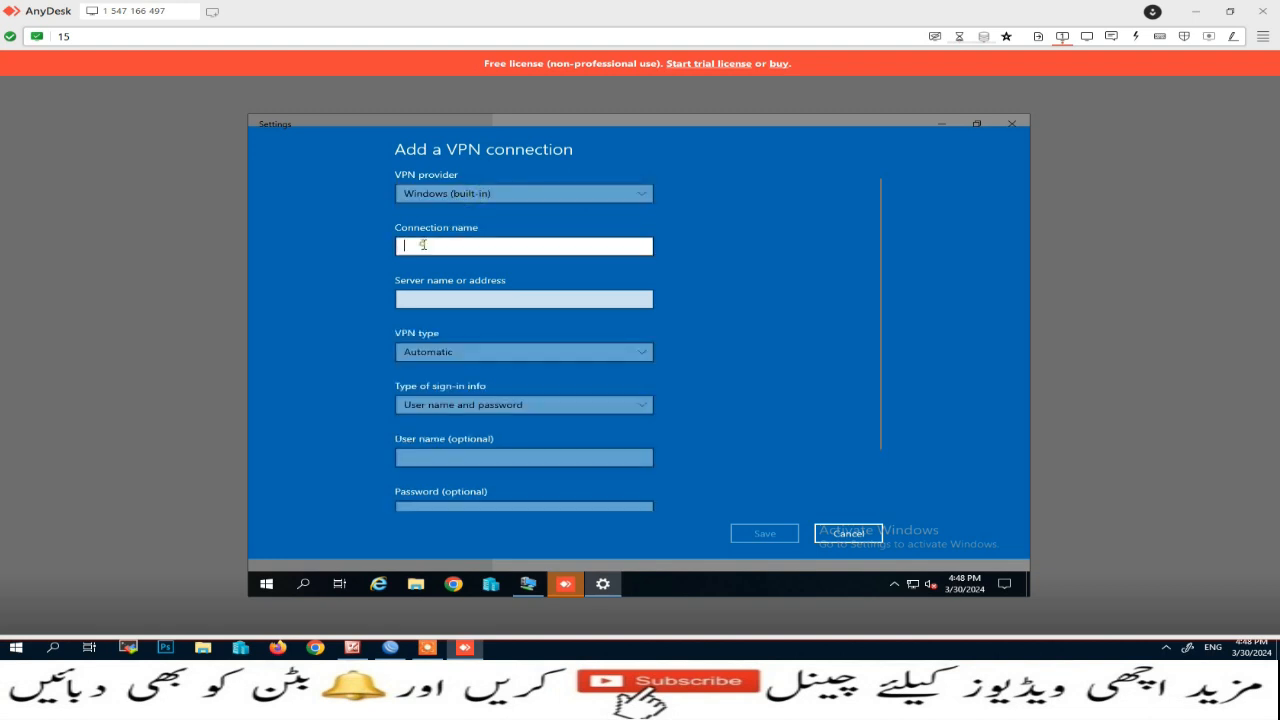
{"action": "type", "text": "SSTP-VPN"}
{"action": "left_click", "coordinate": [458, 300]}
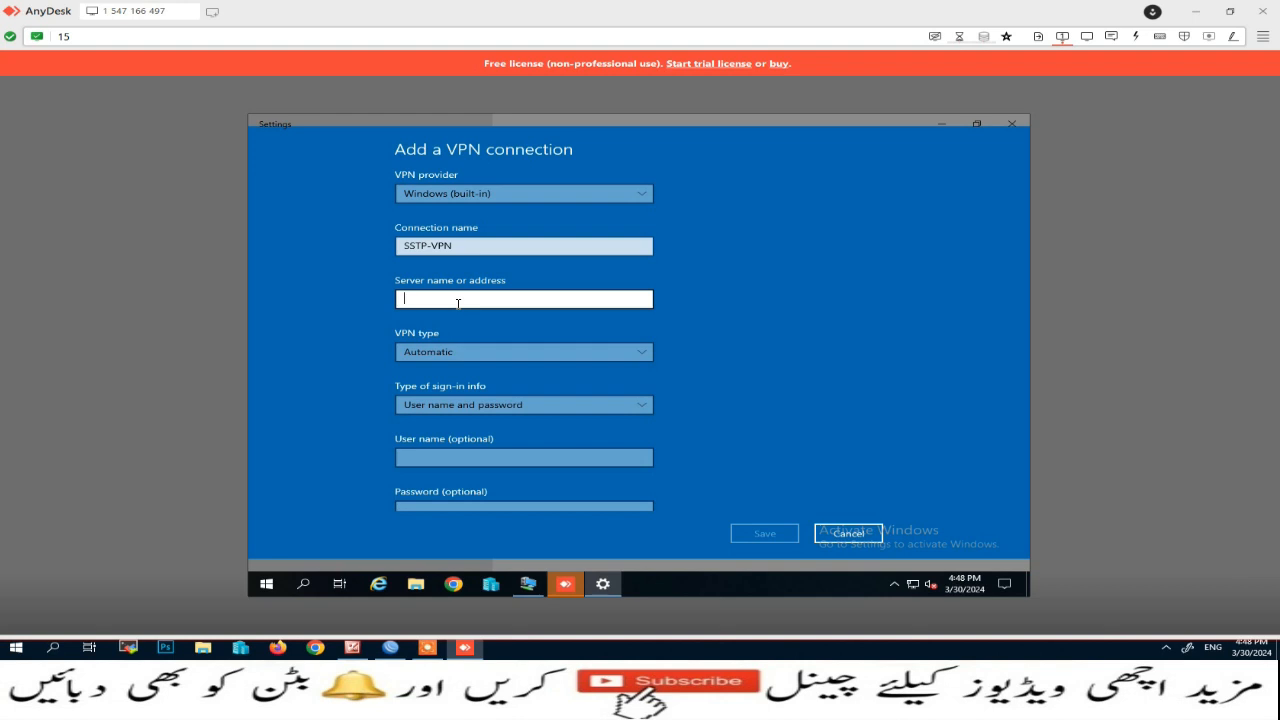
{"action": "type", "text": "72.255.29.138"}
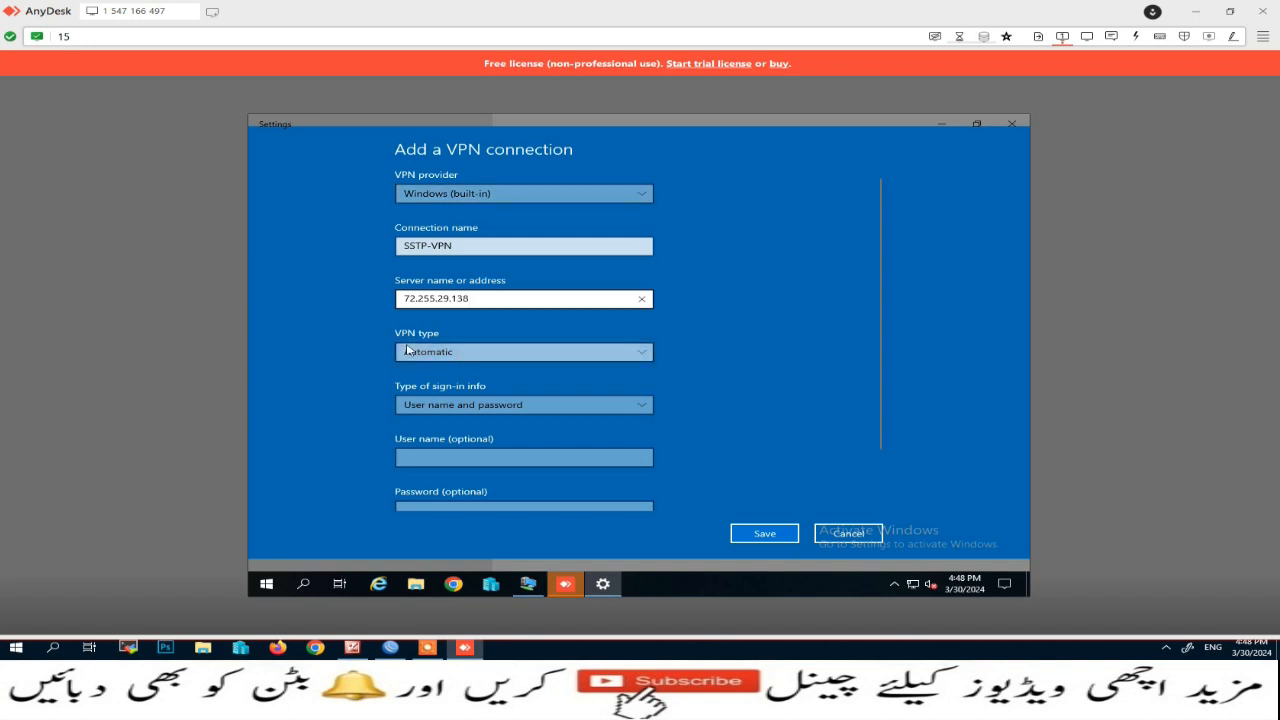
{"action": "left_click", "coordinate": [647, 353]}
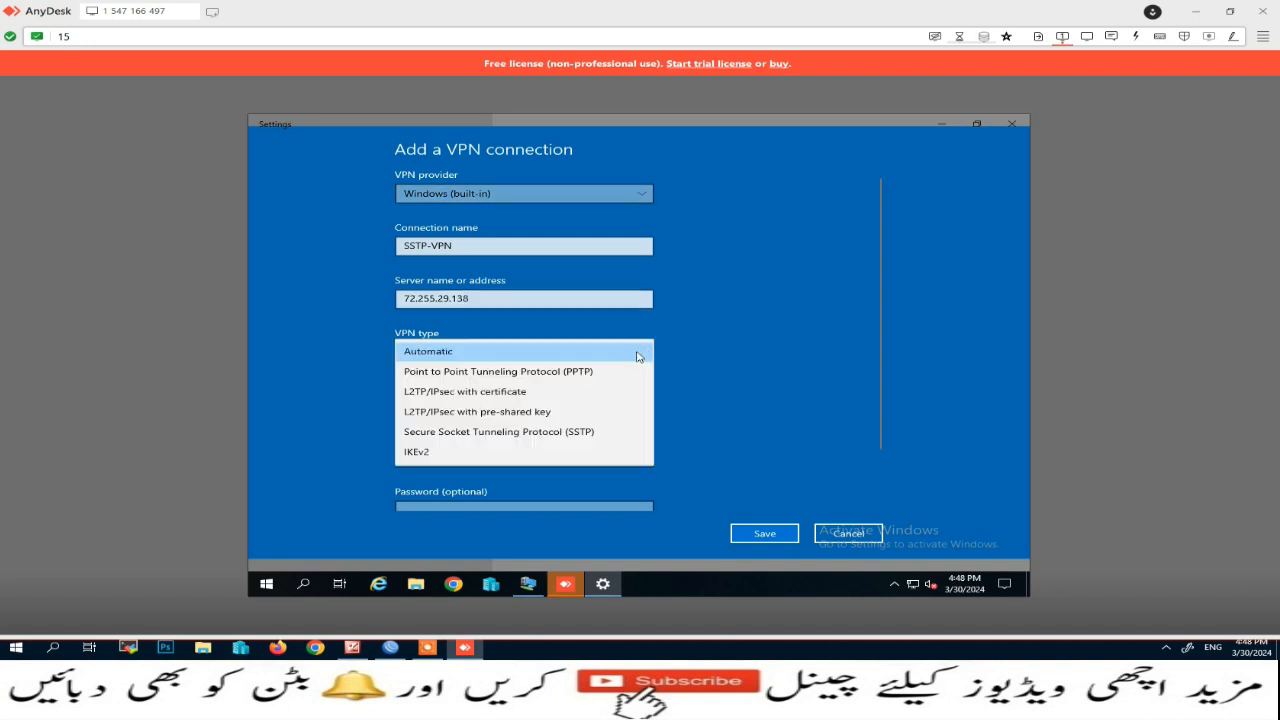
{"action": "left_click", "coordinate": [482, 435]}
{"action": "scroll", "coordinate": [490, 411], "scroll_direction": "down", "scroll_amount": 1}
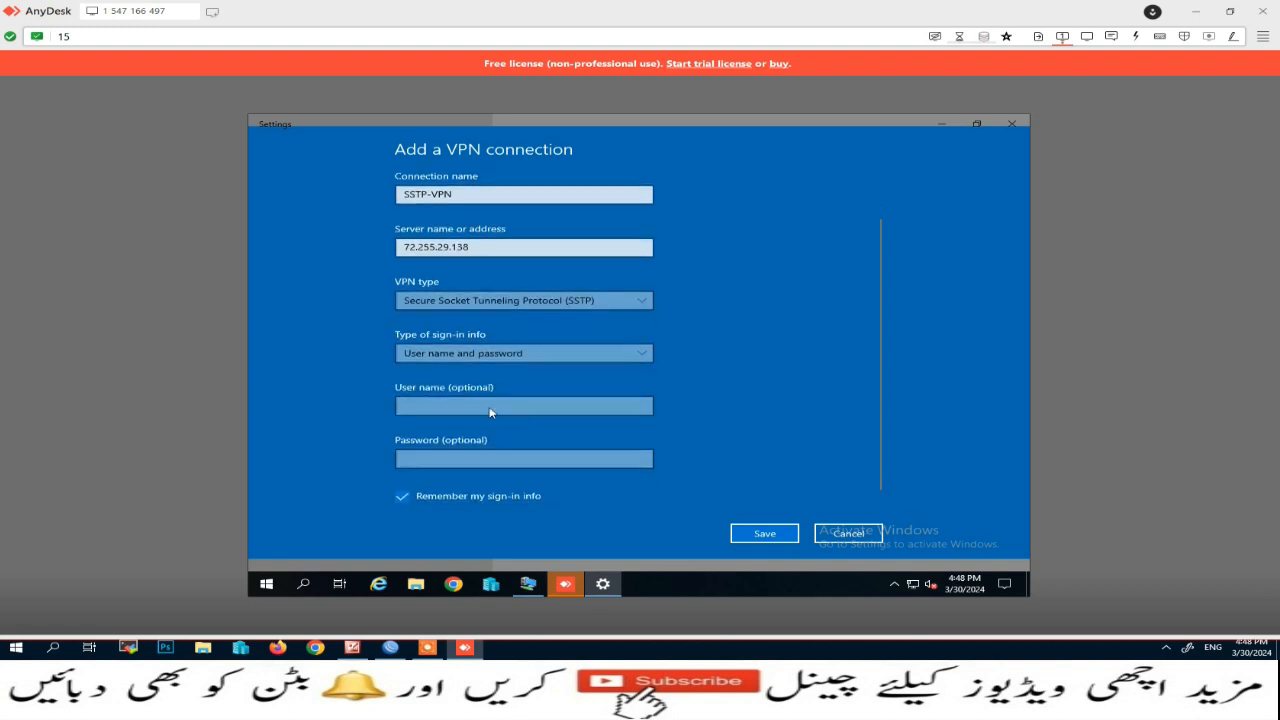
{"action": "left_click", "coordinate": [465, 408]}
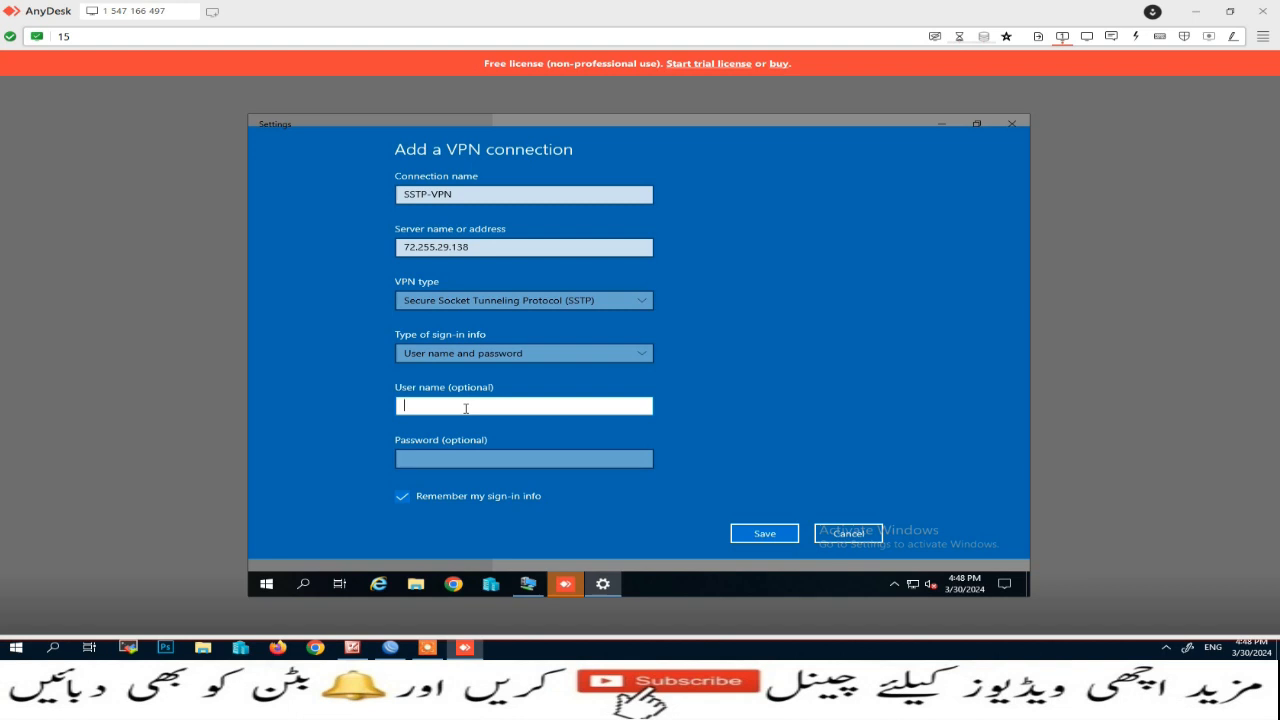
{"action": "key", "text": "Tab"}
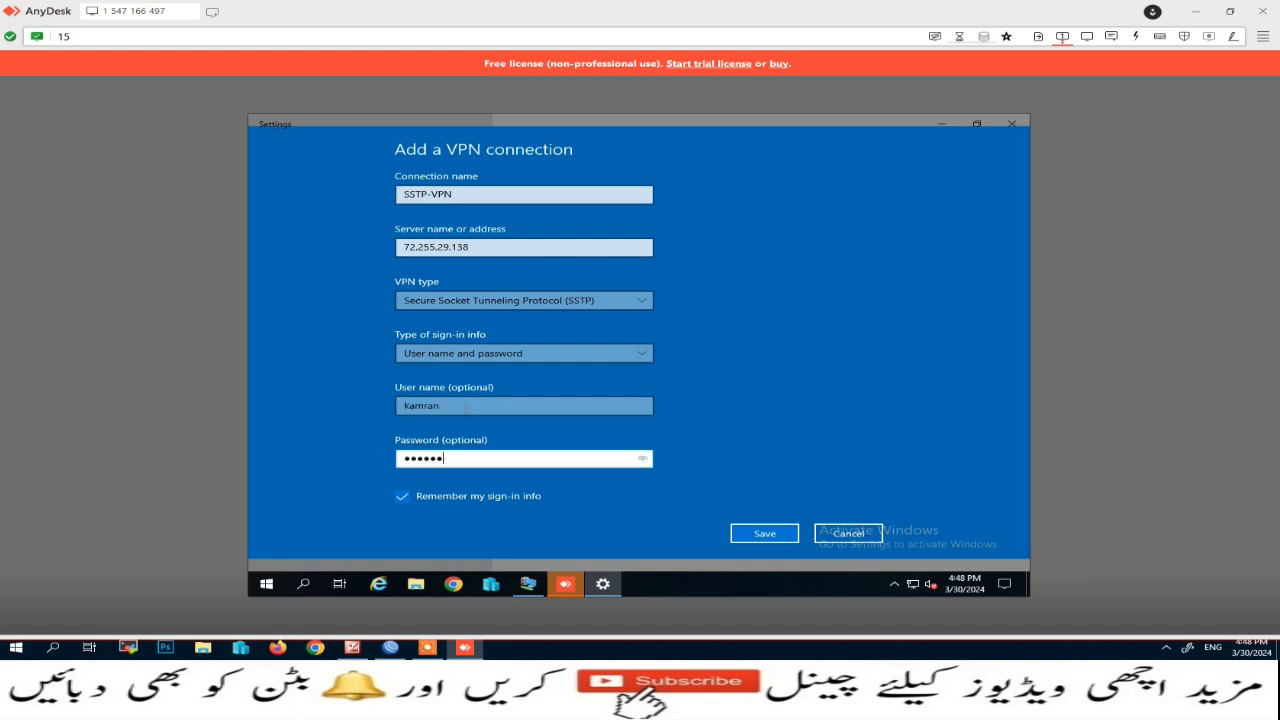
{"action": "left_click", "coordinate": [773, 535]}
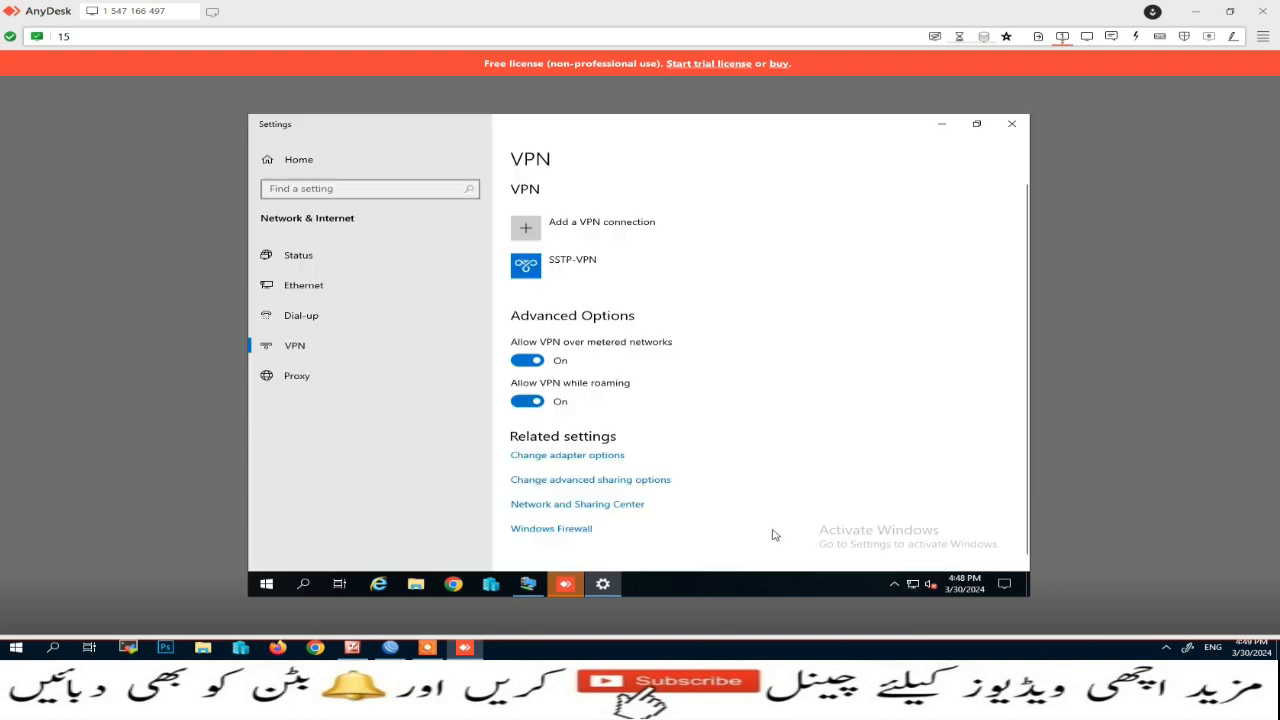
Step: Connect SSTP-VPN, then select the client's sstp interface in WinBox's PPP interface list
{"action": "left_click", "coordinate": [566, 267]}
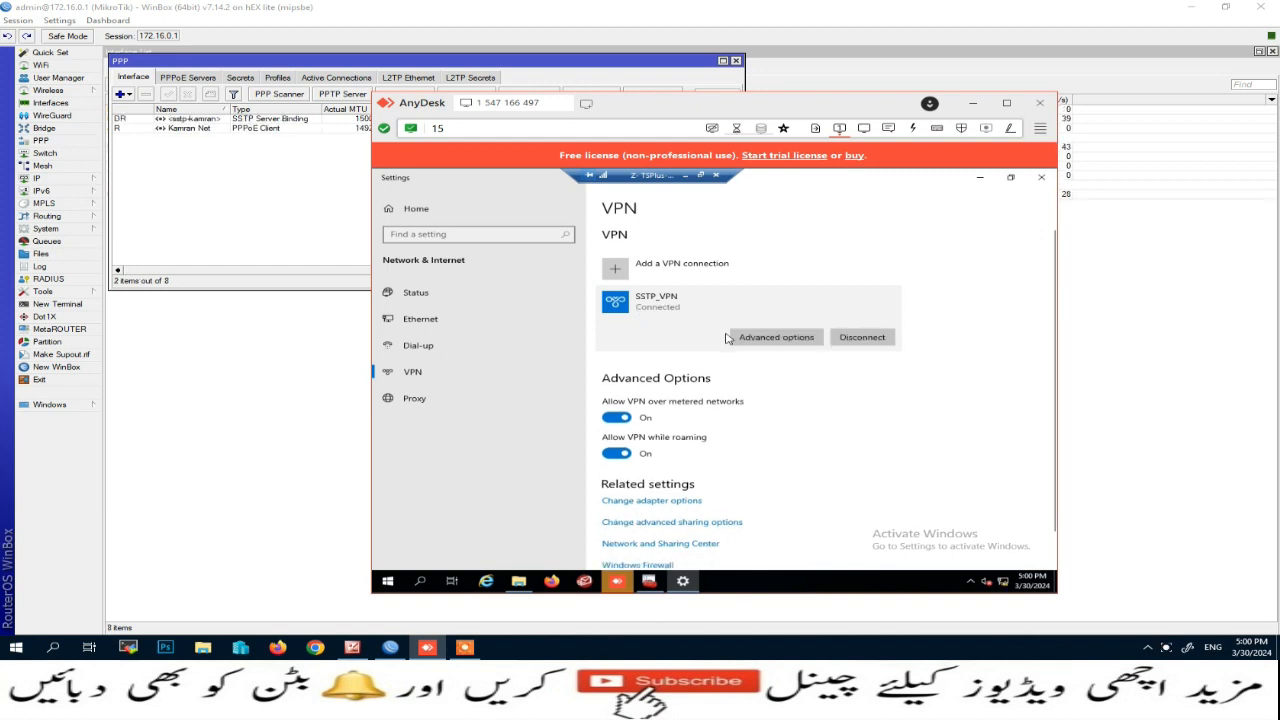
{"action": "left_click", "coordinate": [979, 177]}
{"action": "left_click_drag", "start_coordinate": [741, 109], "coordinate": [981, 122]}
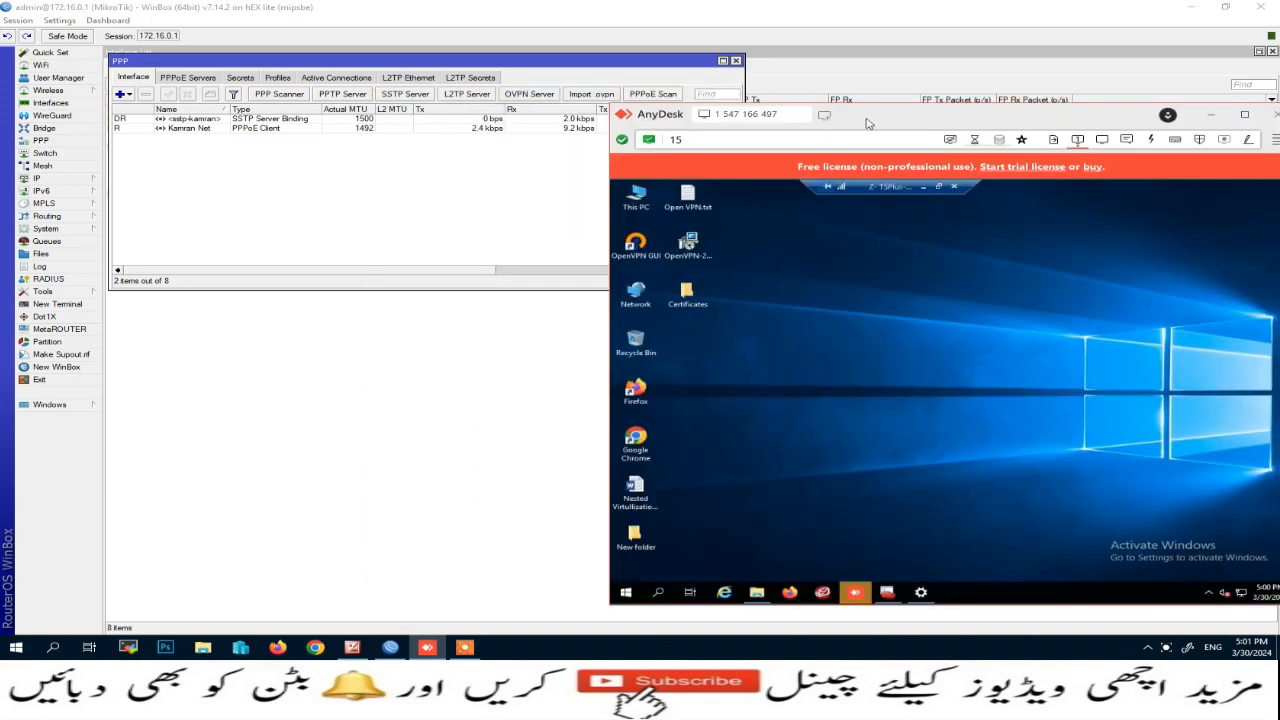
{"action": "left_click", "coordinate": [223, 121]}
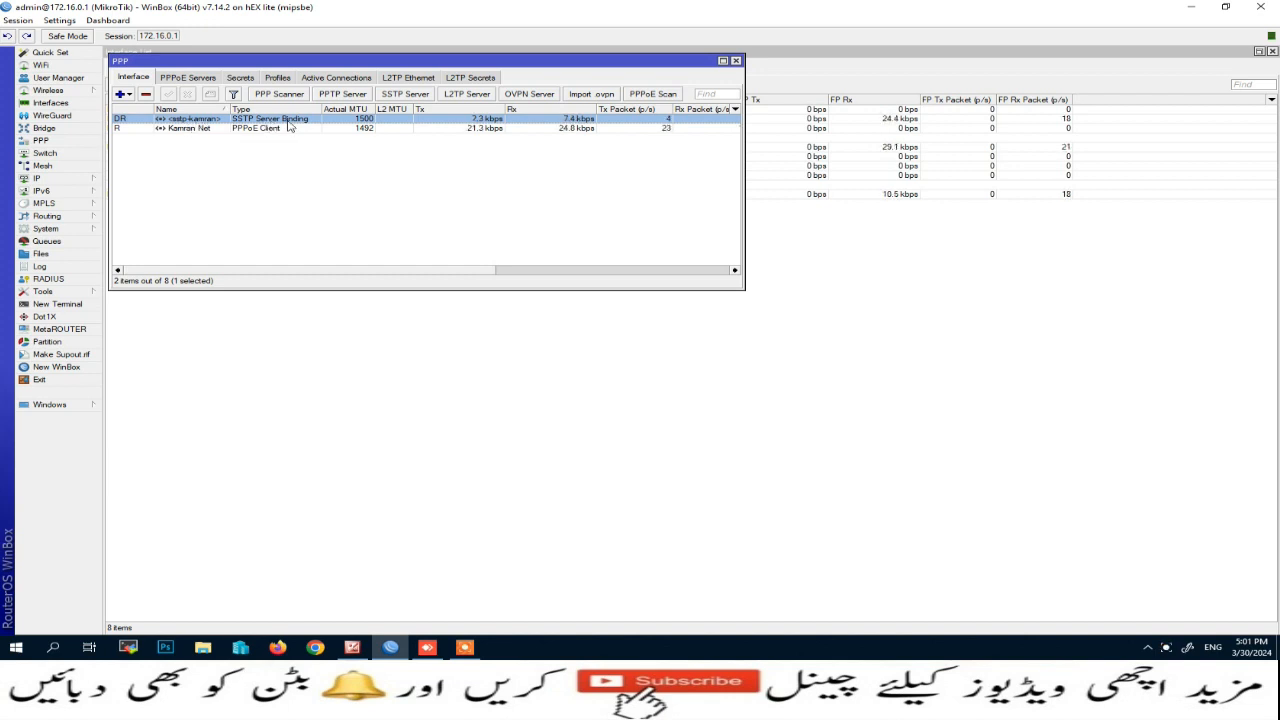
Step: Open the SSTP interface's properties in WinBox to watch its live traffic
{"action": "double_click", "coordinate": [289, 121]}
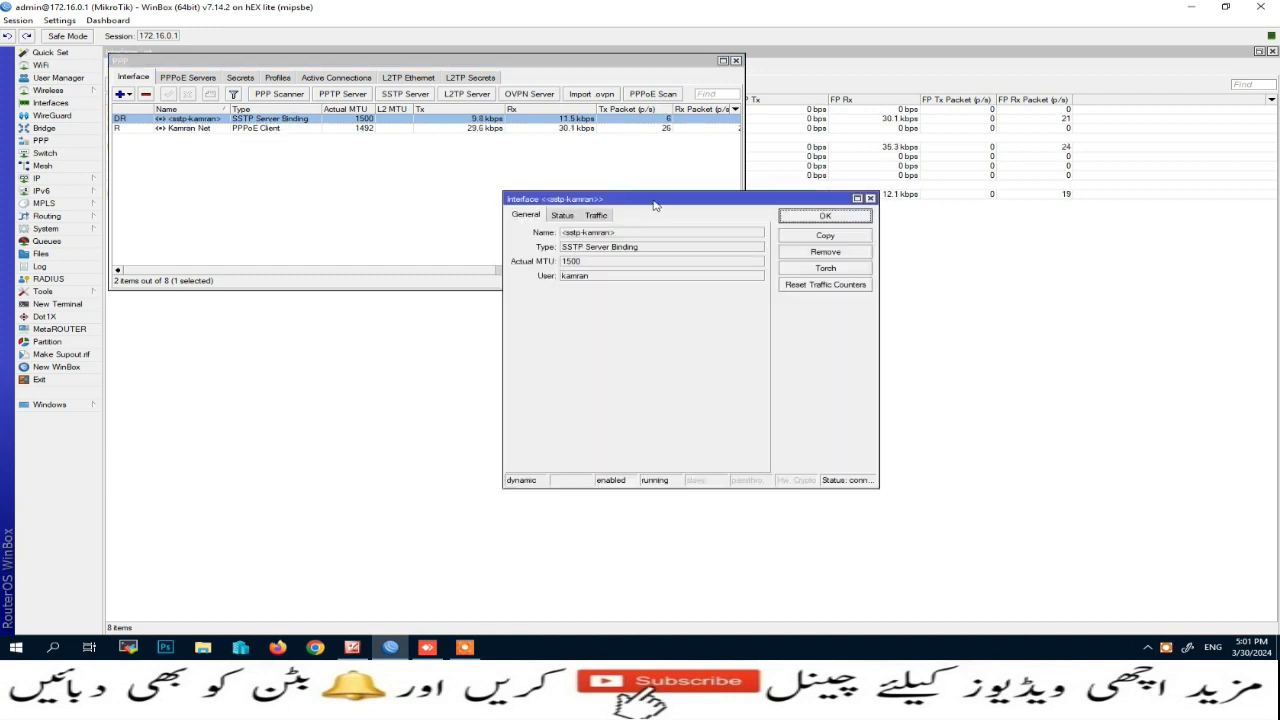
{"action": "left_click_drag", "start_coordinate": [657, 199], "coordinate": [445, 190]}
{"action": "left_click", "coordinate": [385, 205]}
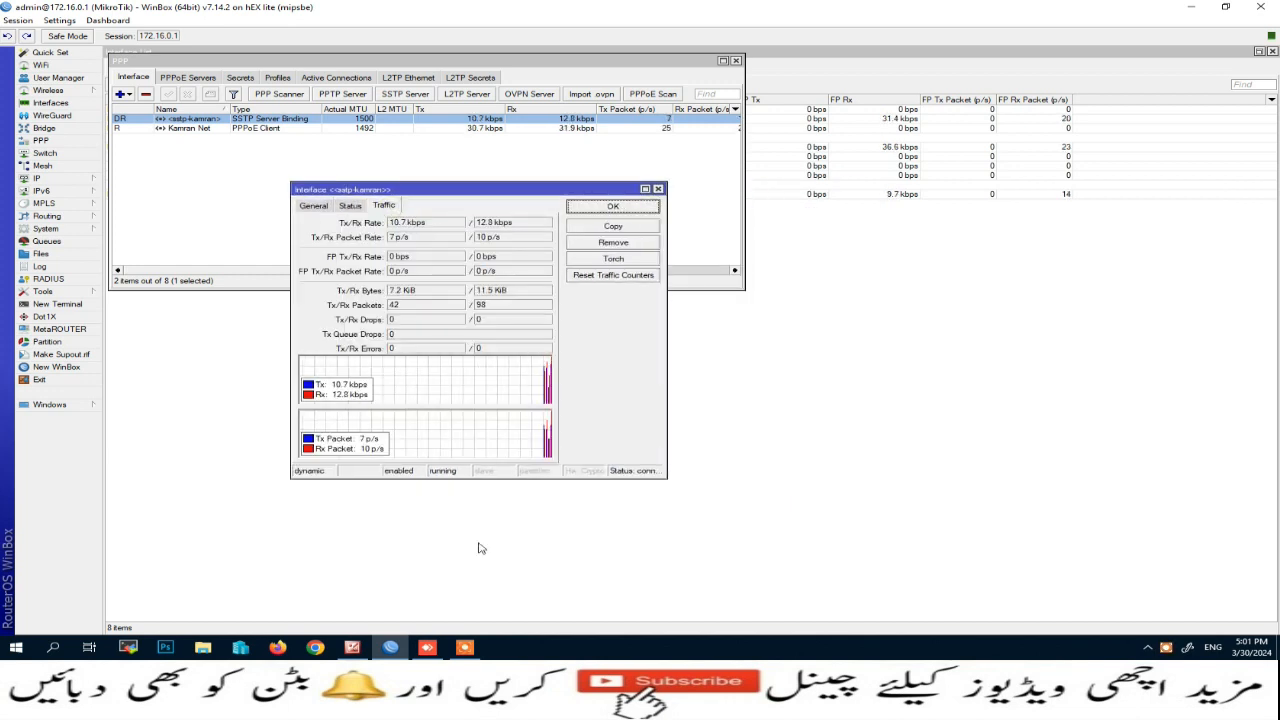
Step: Launch Google Chrome on the remote client's desktop
{"action": "left_click", "coordinate": [464, 647]}
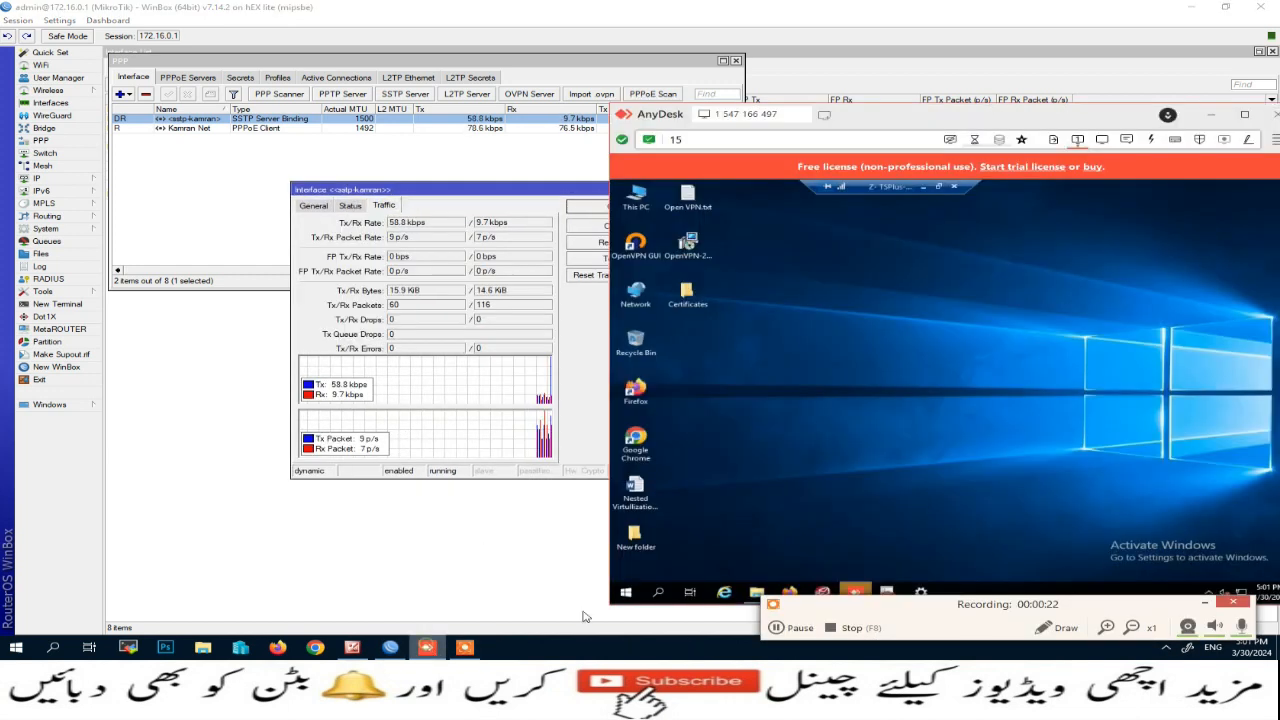
{"action": "left_click", "coordinate": [427, 647]}
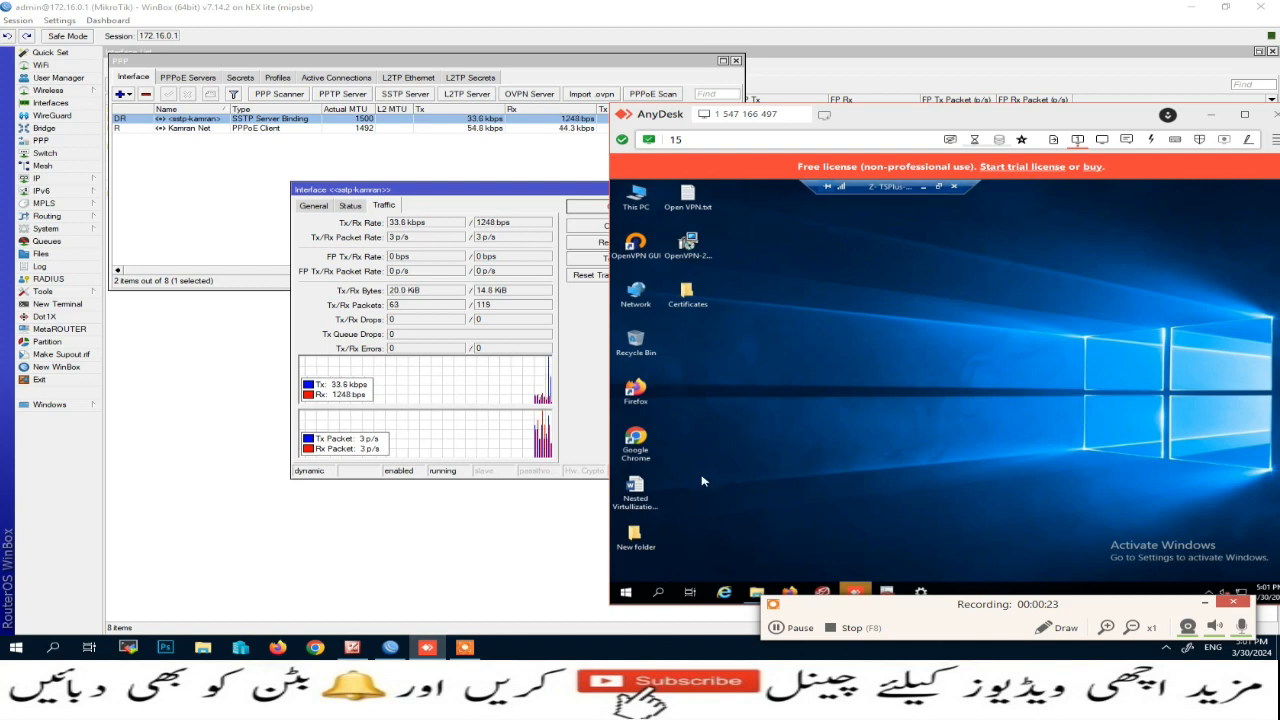
{"action": "double_click", "coordinate": [660, 442]}
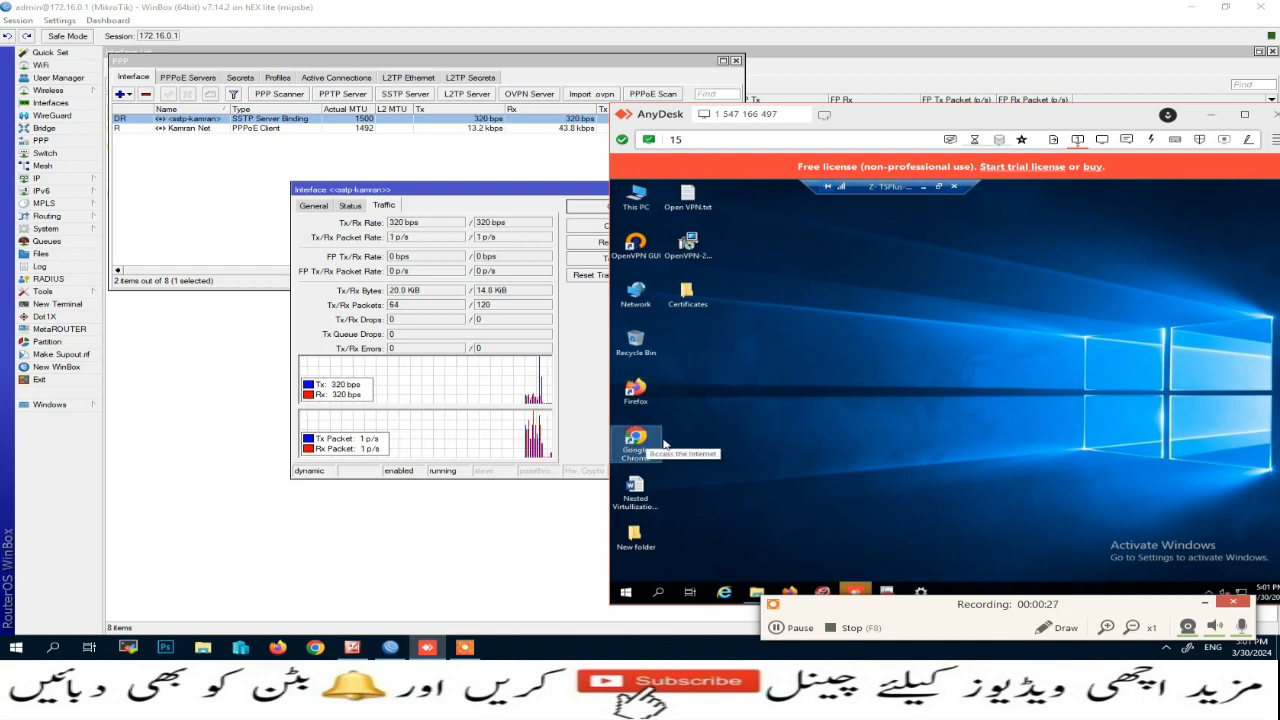
{"action": "left_click", "coordinate": [1208, 604]}
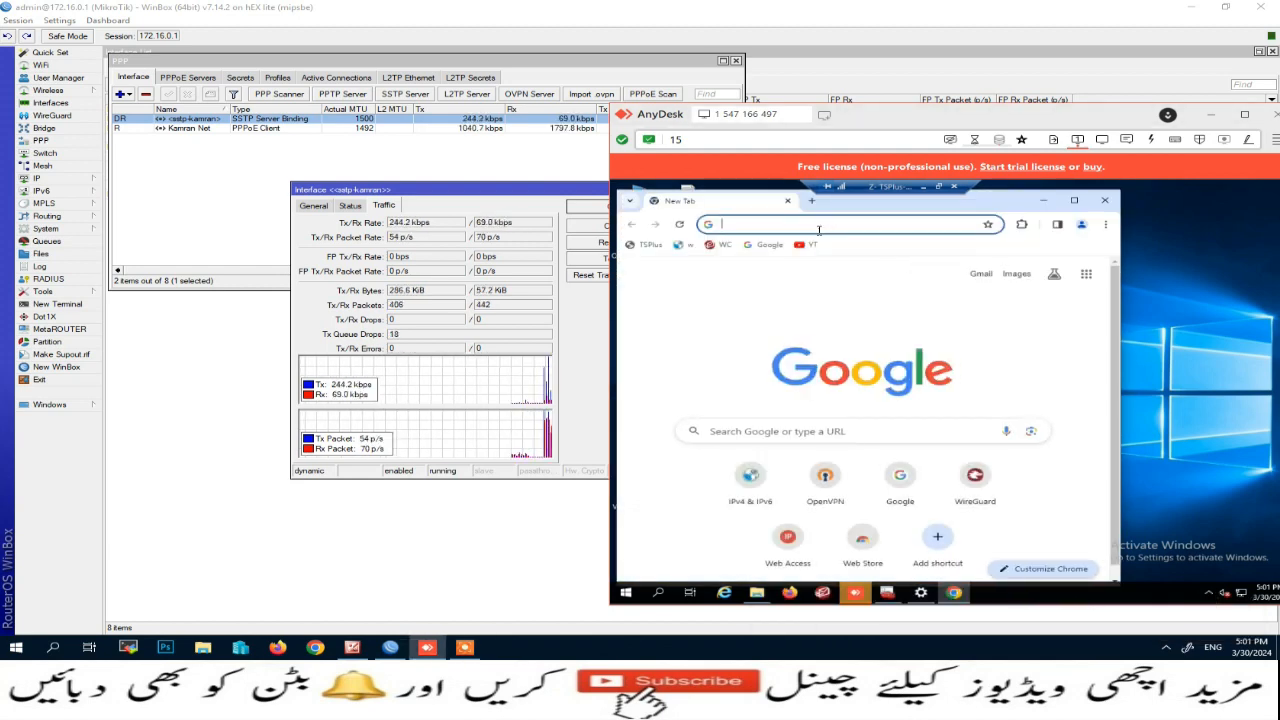
Step: Visit whatismyipaddress.com to confirm public IPv4 72.255.29.138, then close Chrome
{"action": "type", "text": "whatis"}
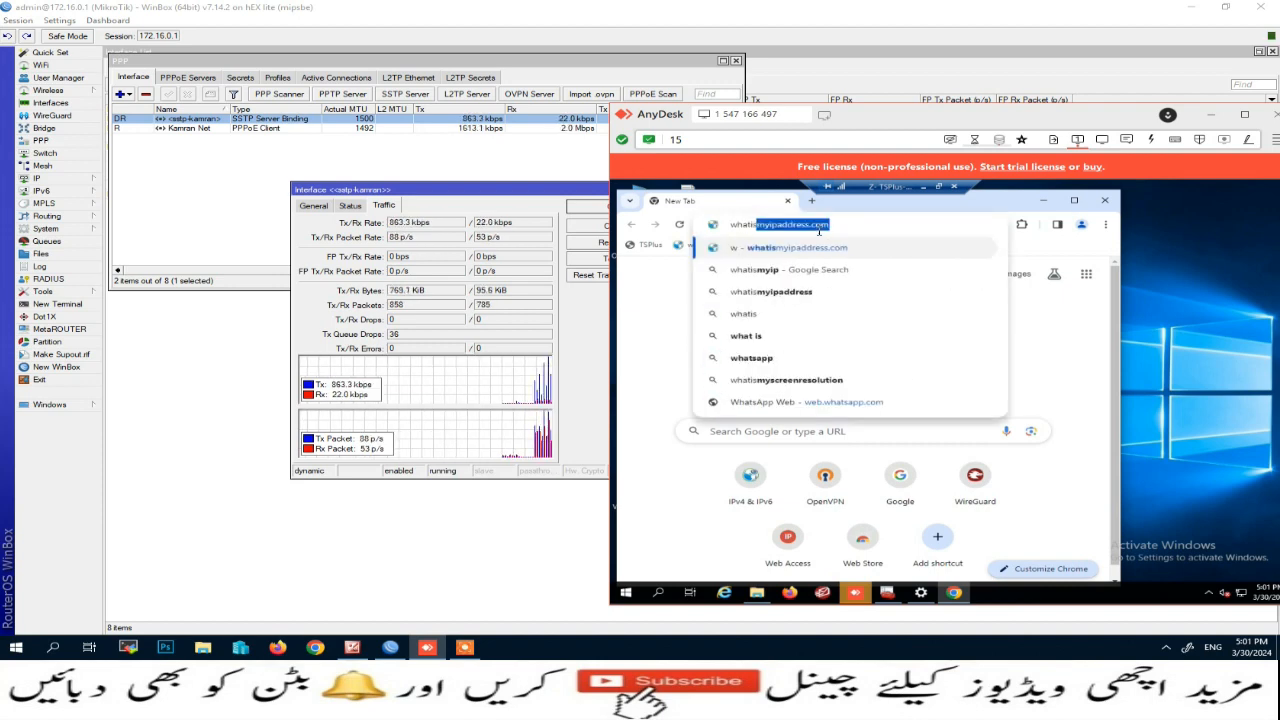
{"action": "key", "text": "Return"}
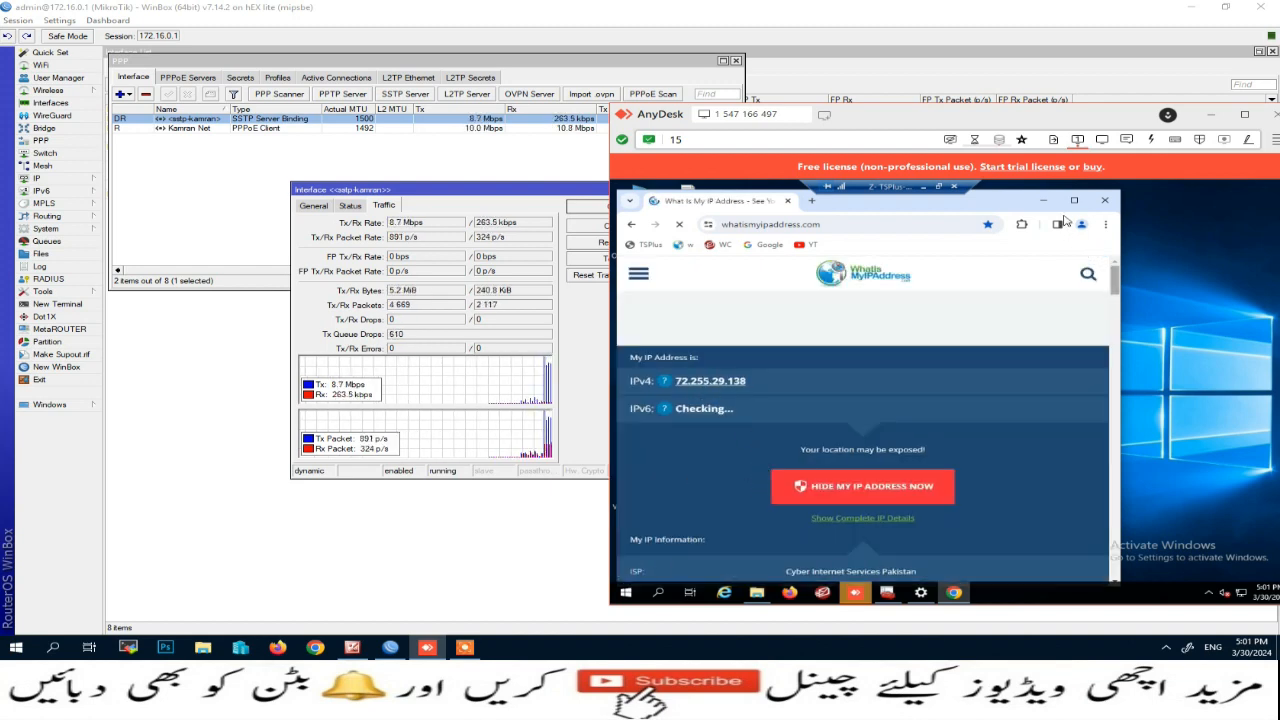
{"action": "left_click", "coordinate": [1105, 201]}
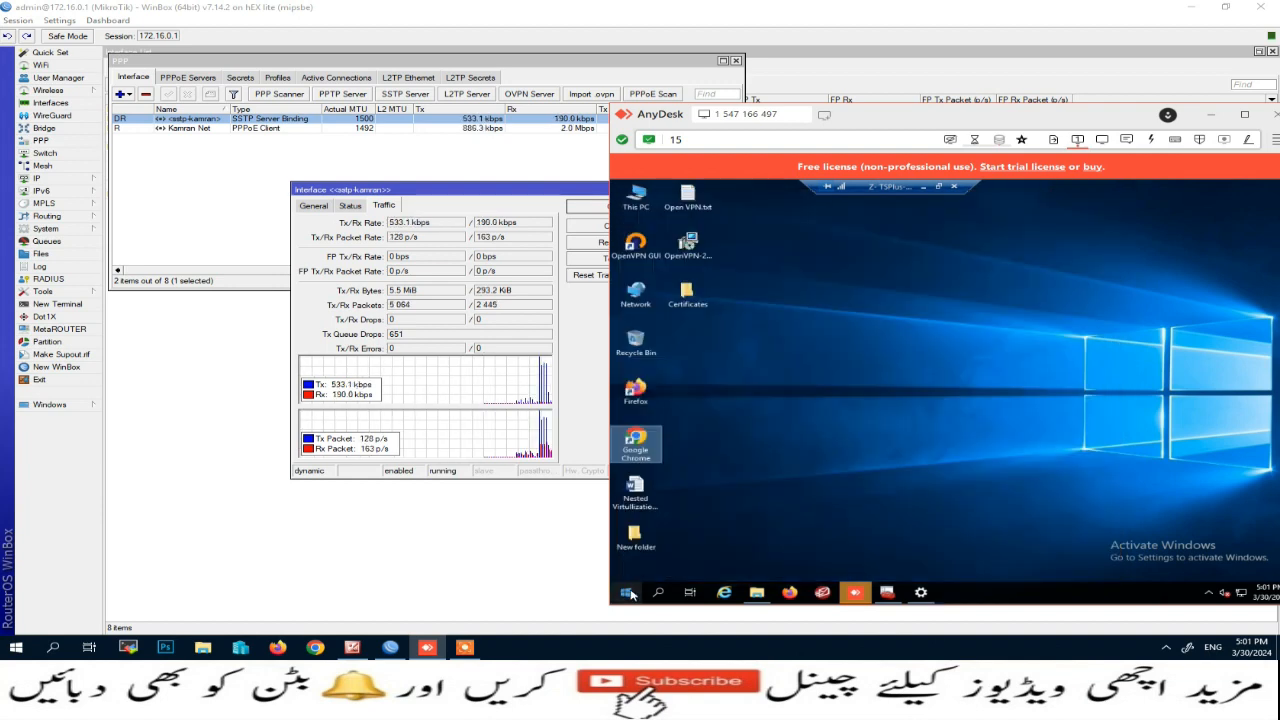
Step: Run ipconfig in Command Prompt, confirm SSTP_VPN's IPv4 172.16.0.100, then close the window
{"action": "right_click", "coordinate": [625, 592]}
{"action": "left_click", "coordinate": [660, 536]}
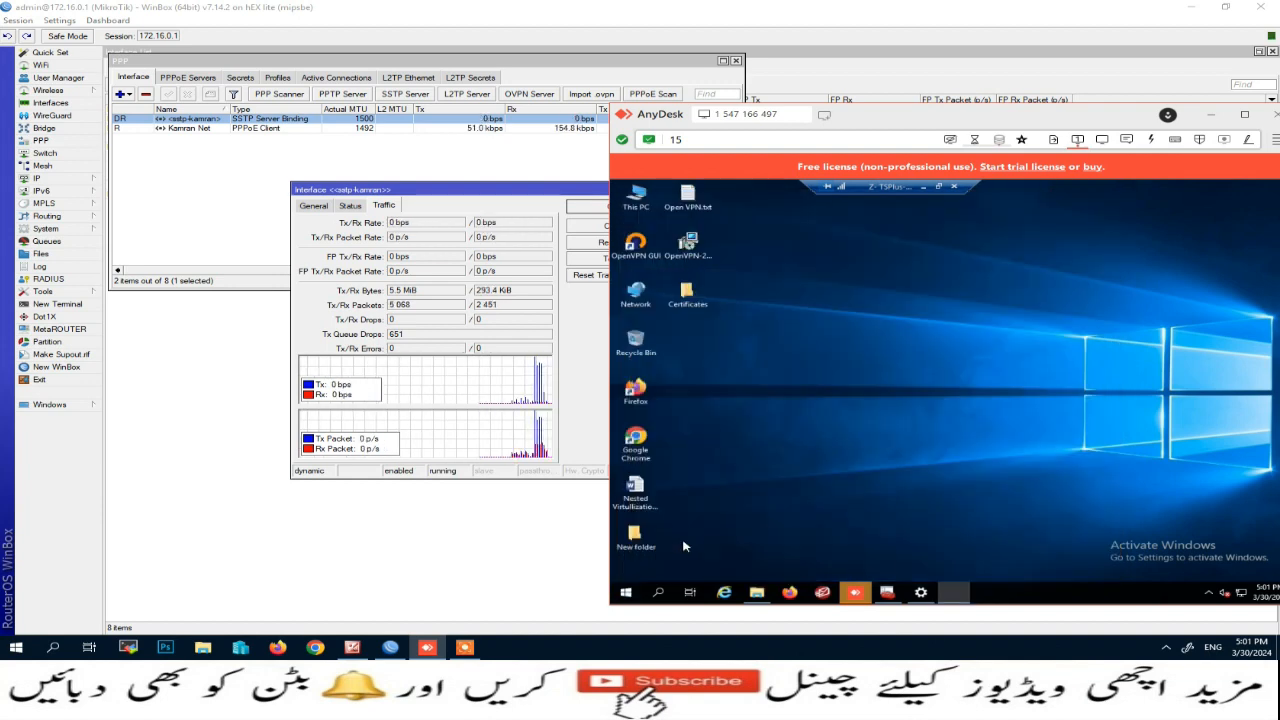
{"action": "type", "text": "cmd"}
{"action": "key", "text": "Return"}
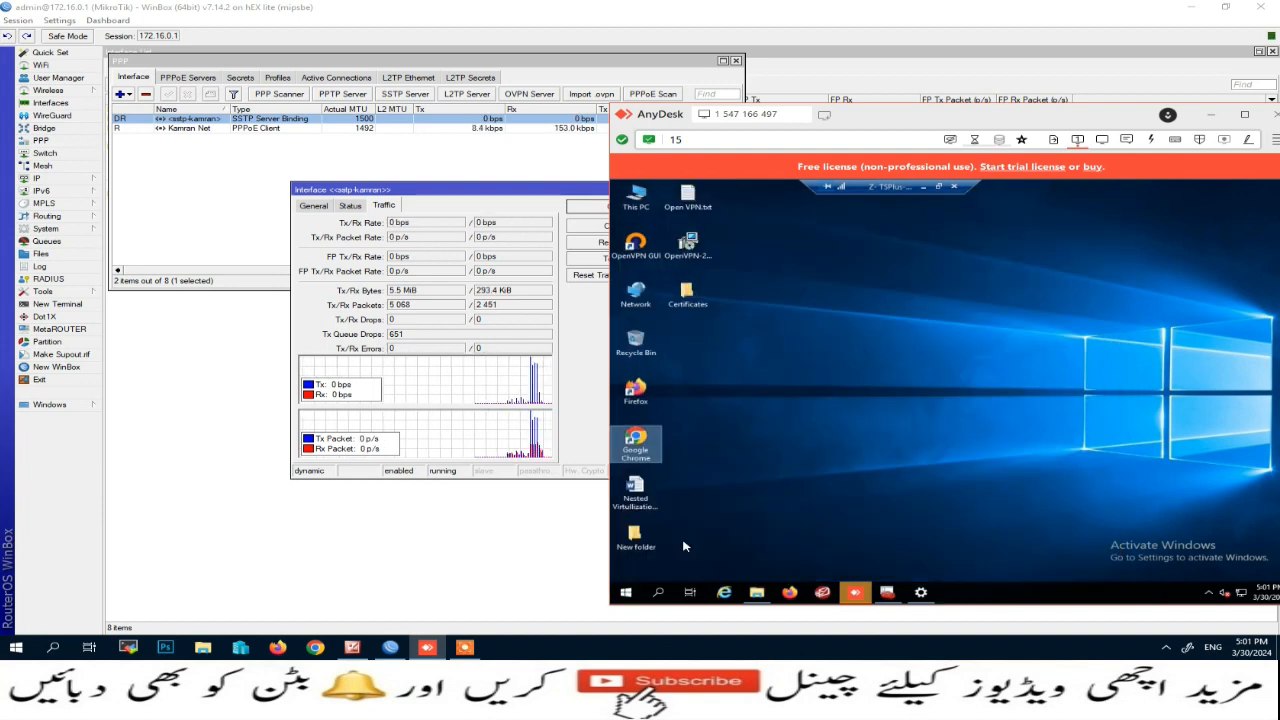
{"action": "type", "text": "ipconfig"}
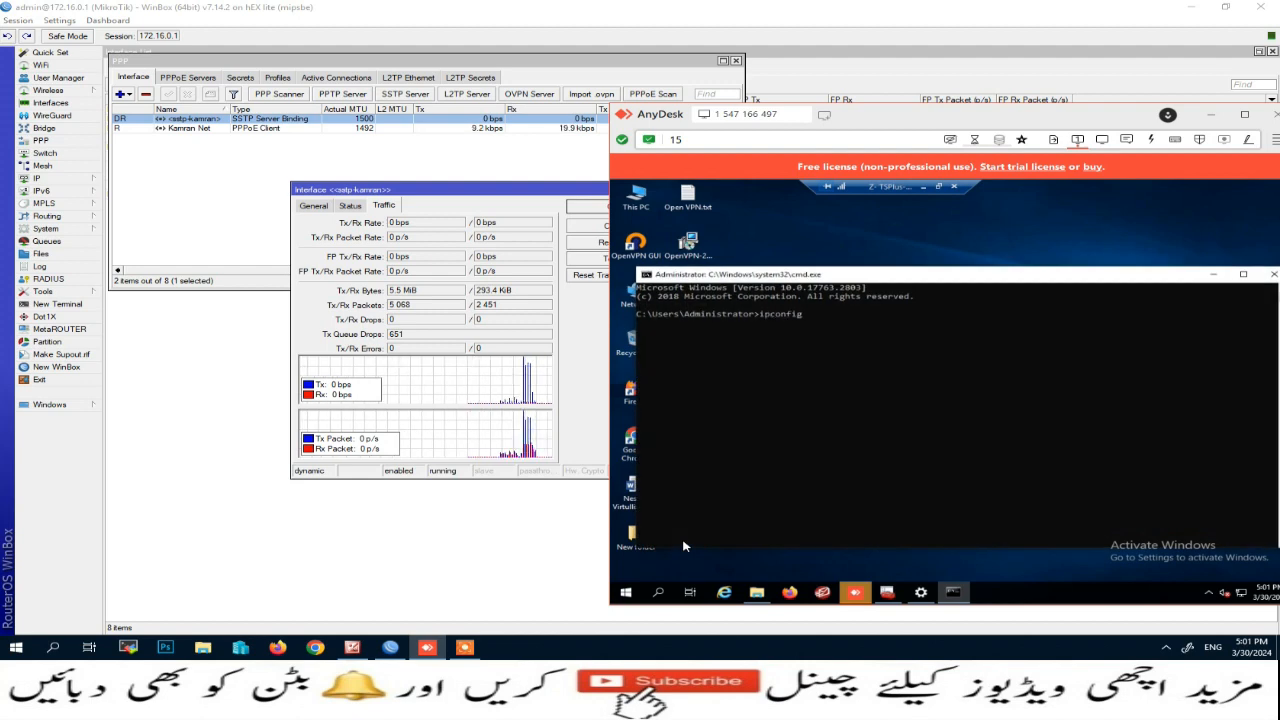
{"action": "key", "text": "Return"}
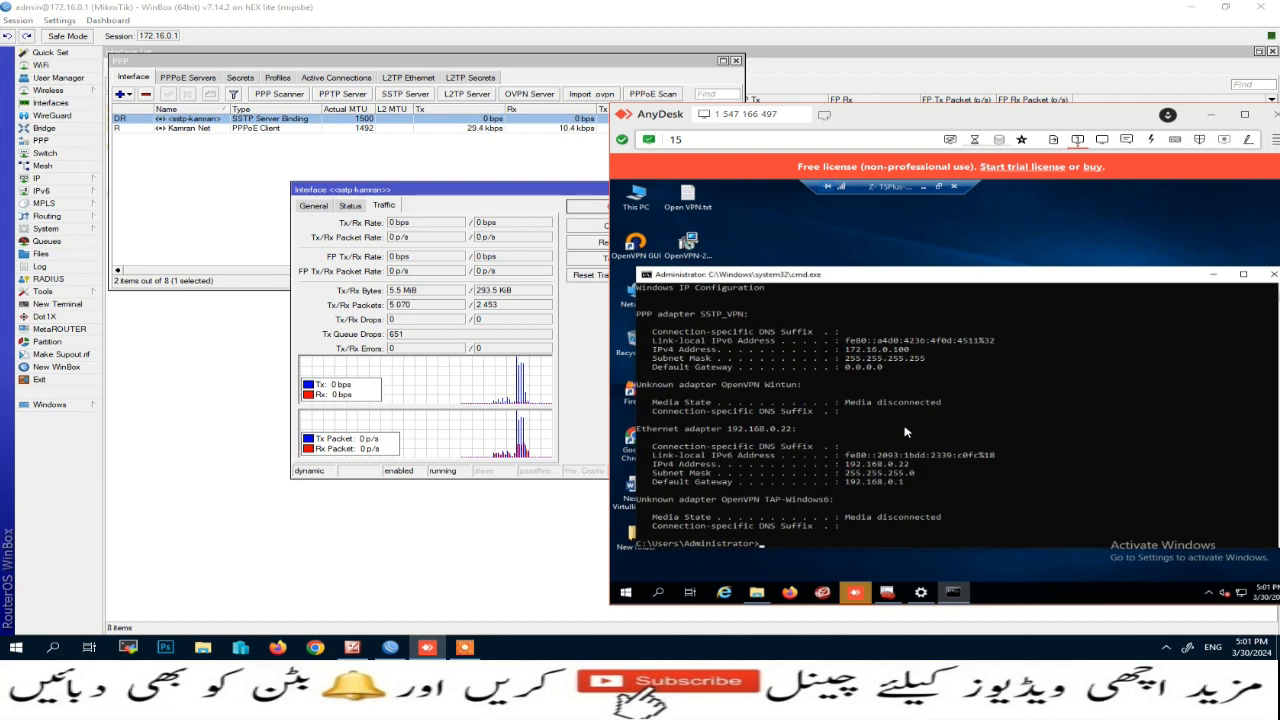
{"action": "left_click_drag", "start_coordinate": [845, 350], "coordinate": [909, 352]}
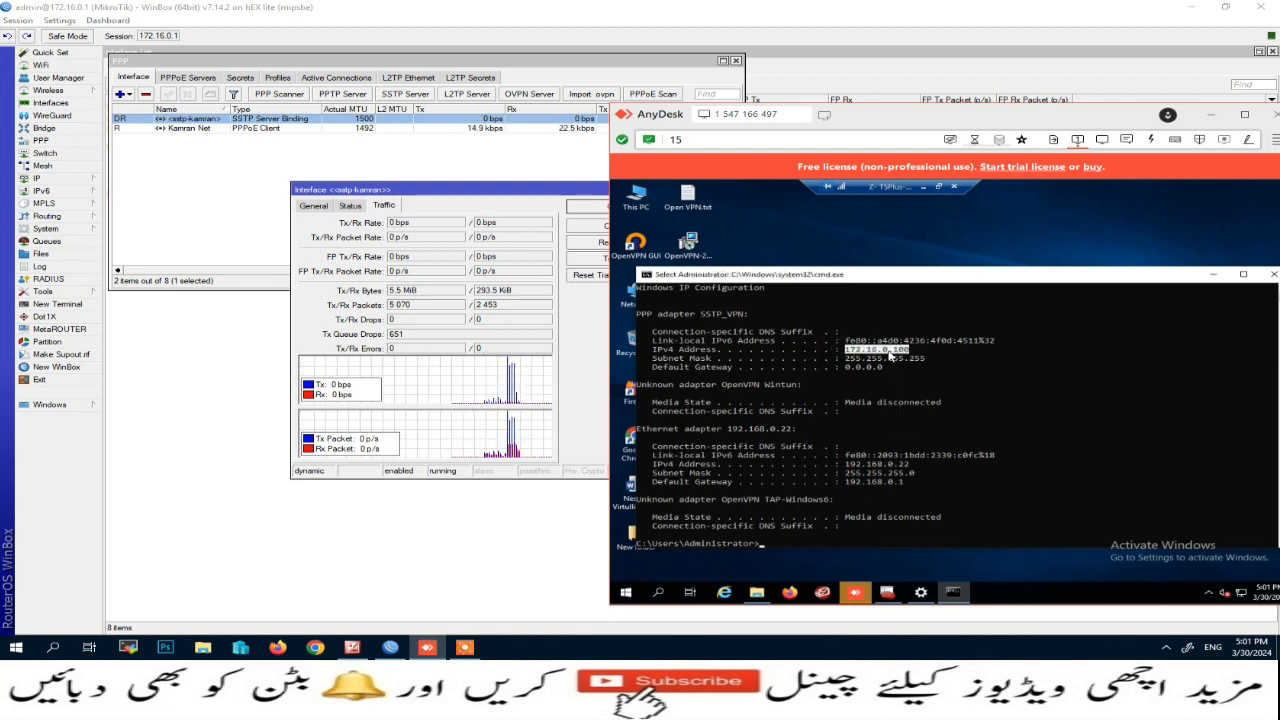
{"action": "left_click", "coordinate": [1273, 274]}
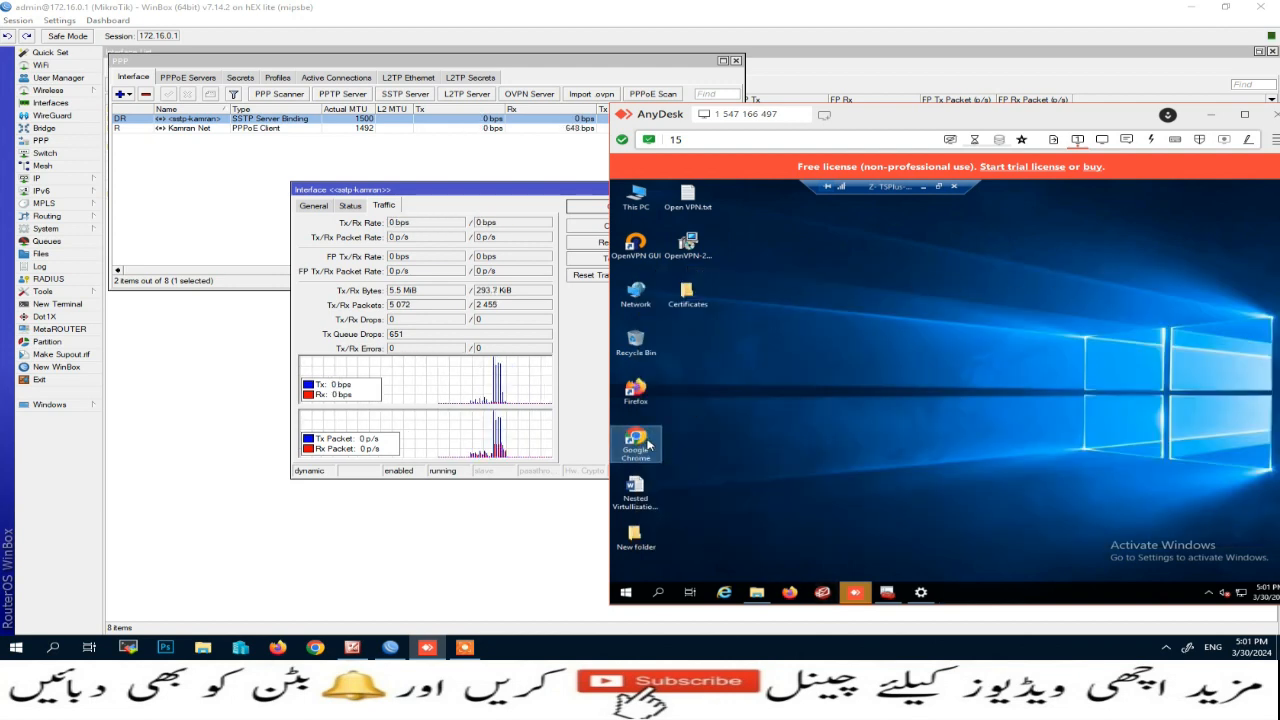
Step: Relaunch Chrome, search YouTube for sports4all, and open the Victory Vipers match video
{"action": "double_click", "coordinate": [642, 440]}
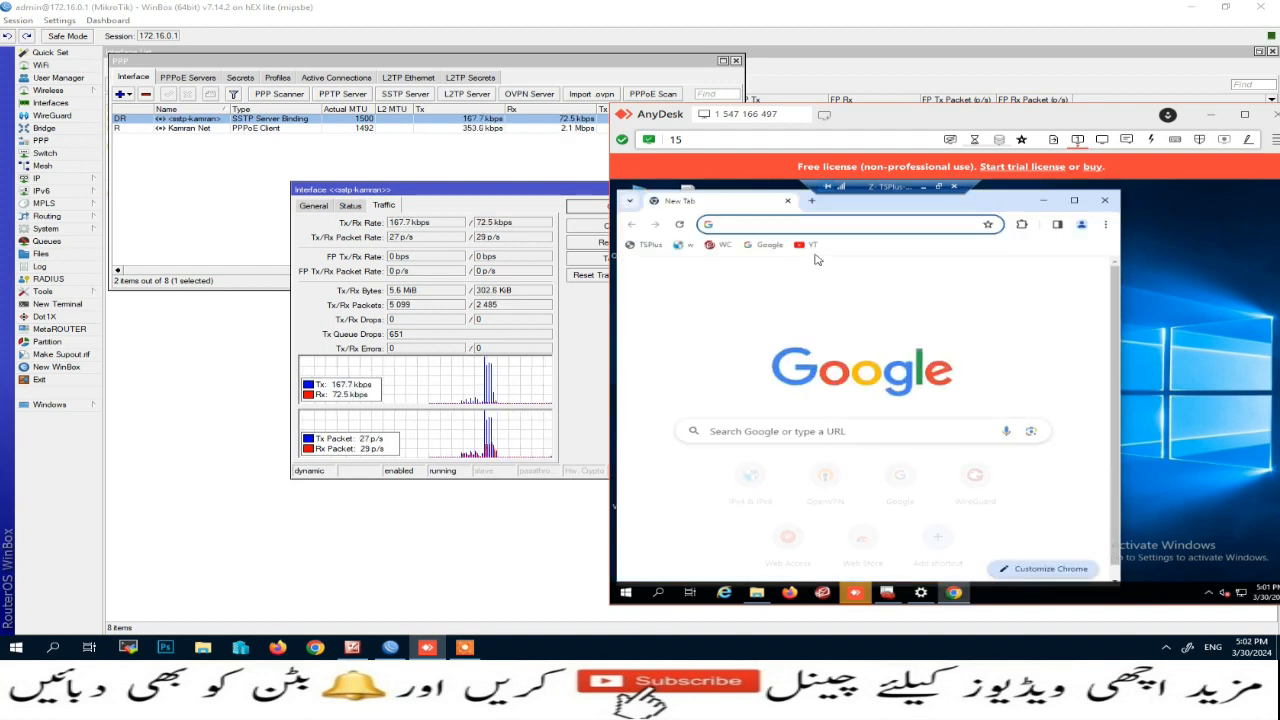
{"action": "left_click", "coordinate": [814, 246]}
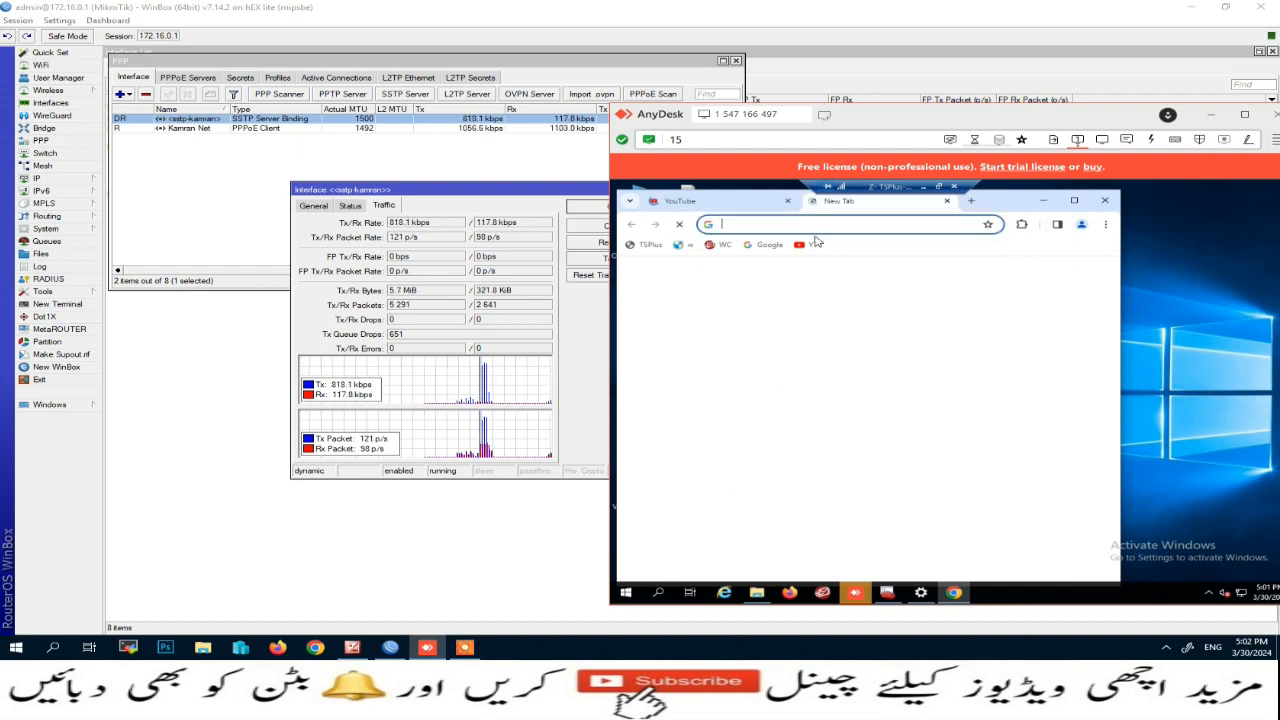
{"action": "left_click", "coordinate": [758, 205]}
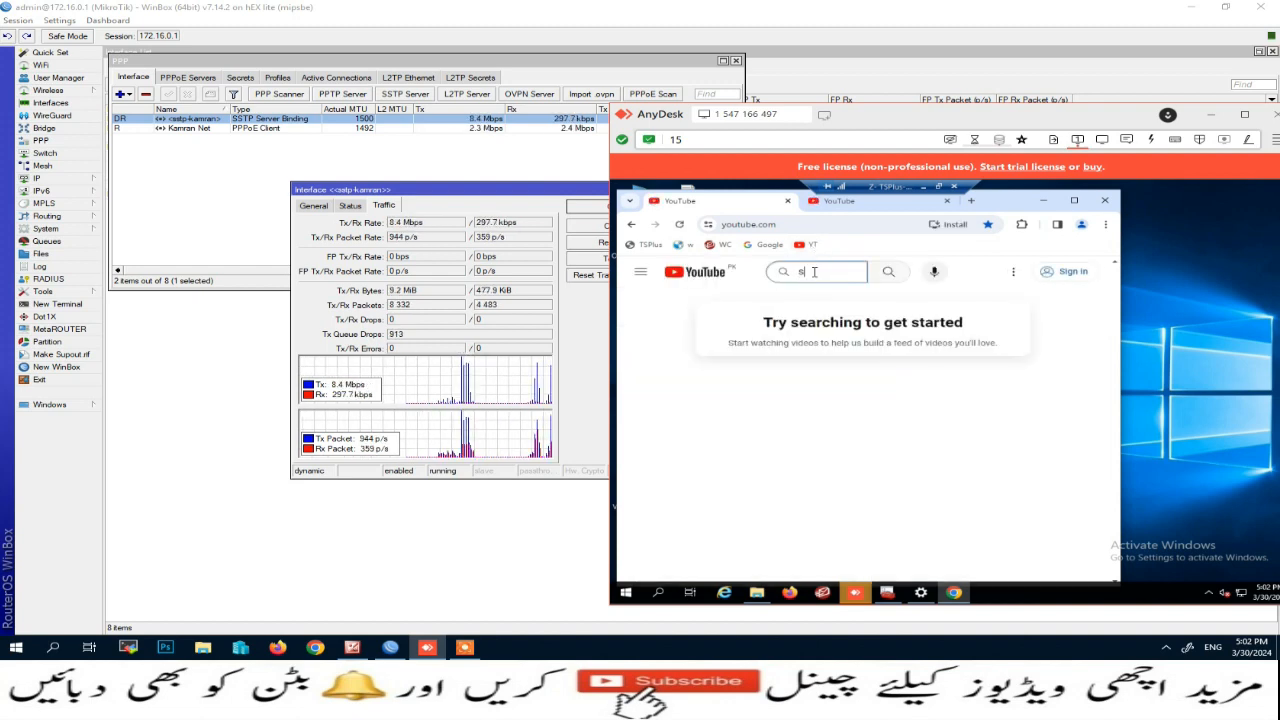
{"action": "type", "text": "sports4a"}
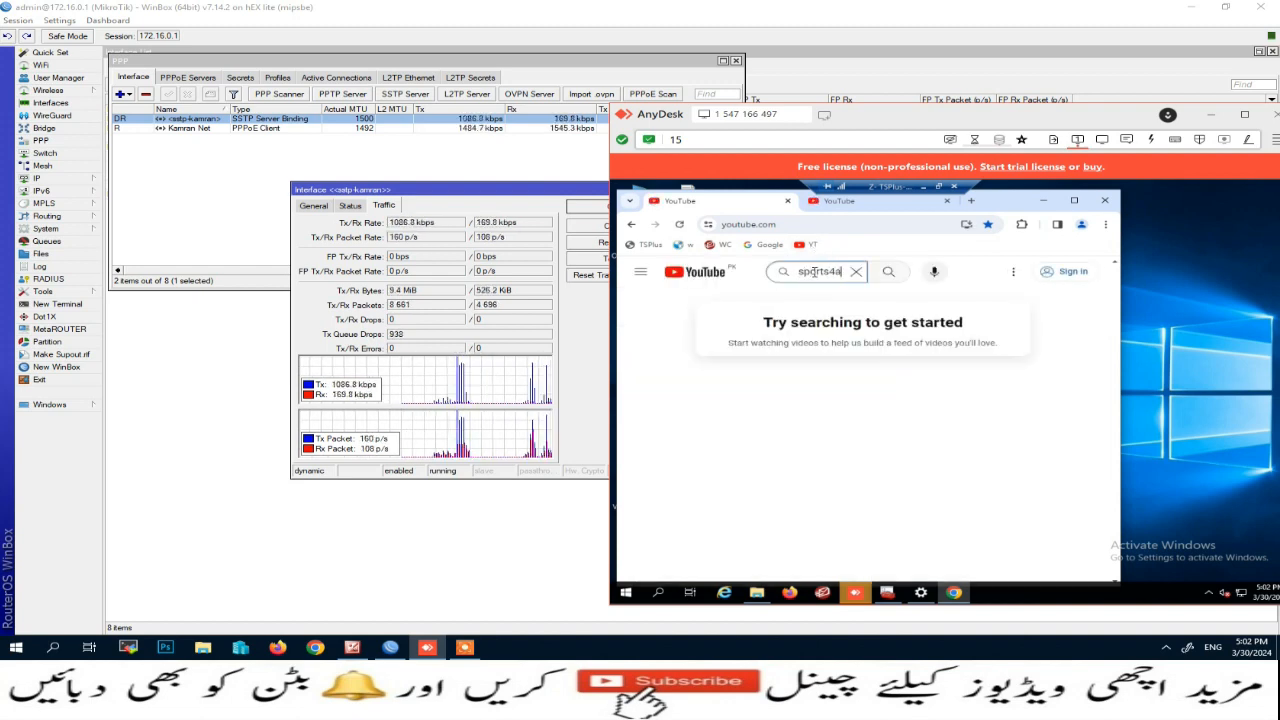
{"action": "type", "text": "ll"}
{"action": "key", "text": "Return"}
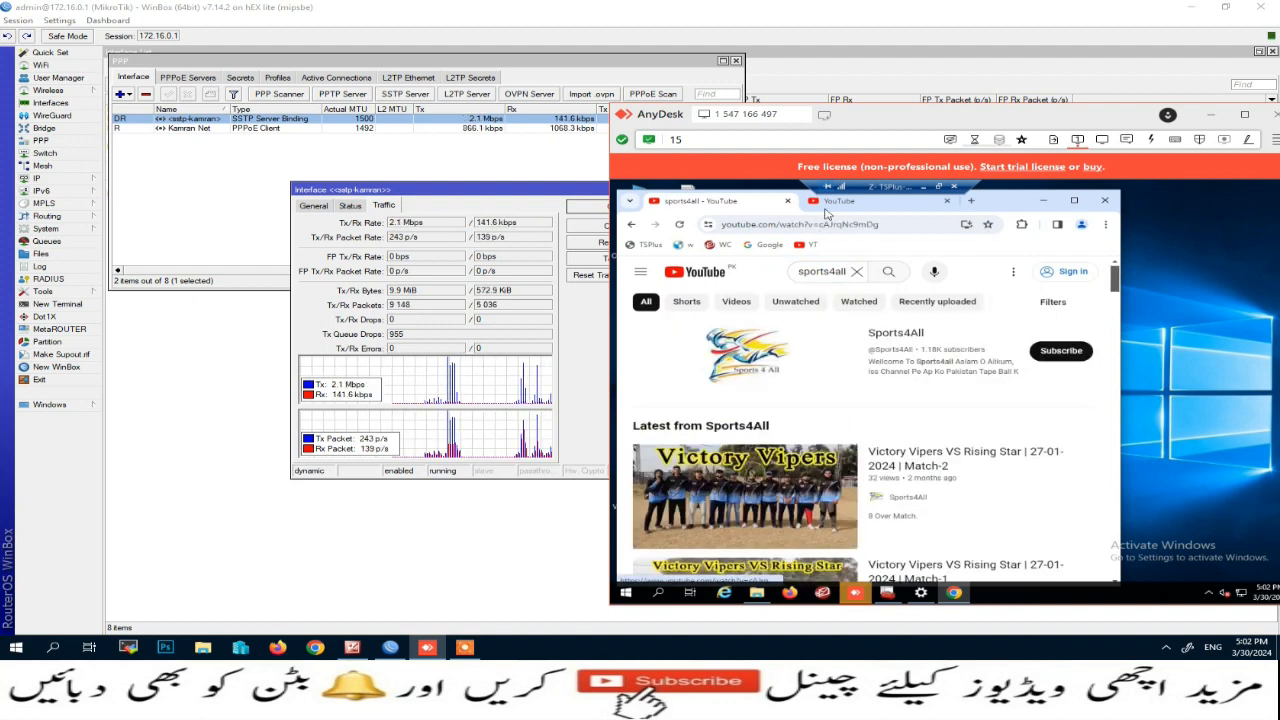
{"action": "left_click", "coordinate": [754, 479]}
Step: In a second tab, search sports4all and play Victory Vipers VS Rising Star Match-1
{"action": "left_click", "coordinate": [840, 203]}
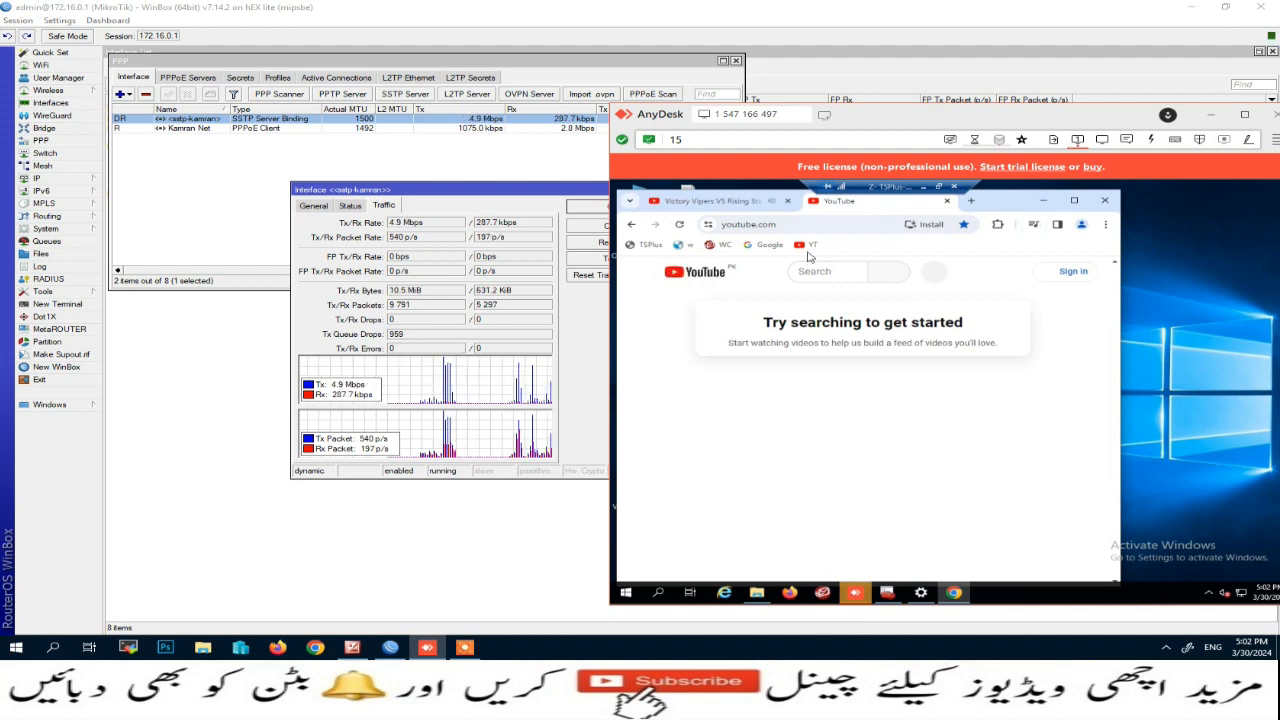
{"action": "left_click", "coordinate": [806, 245]}
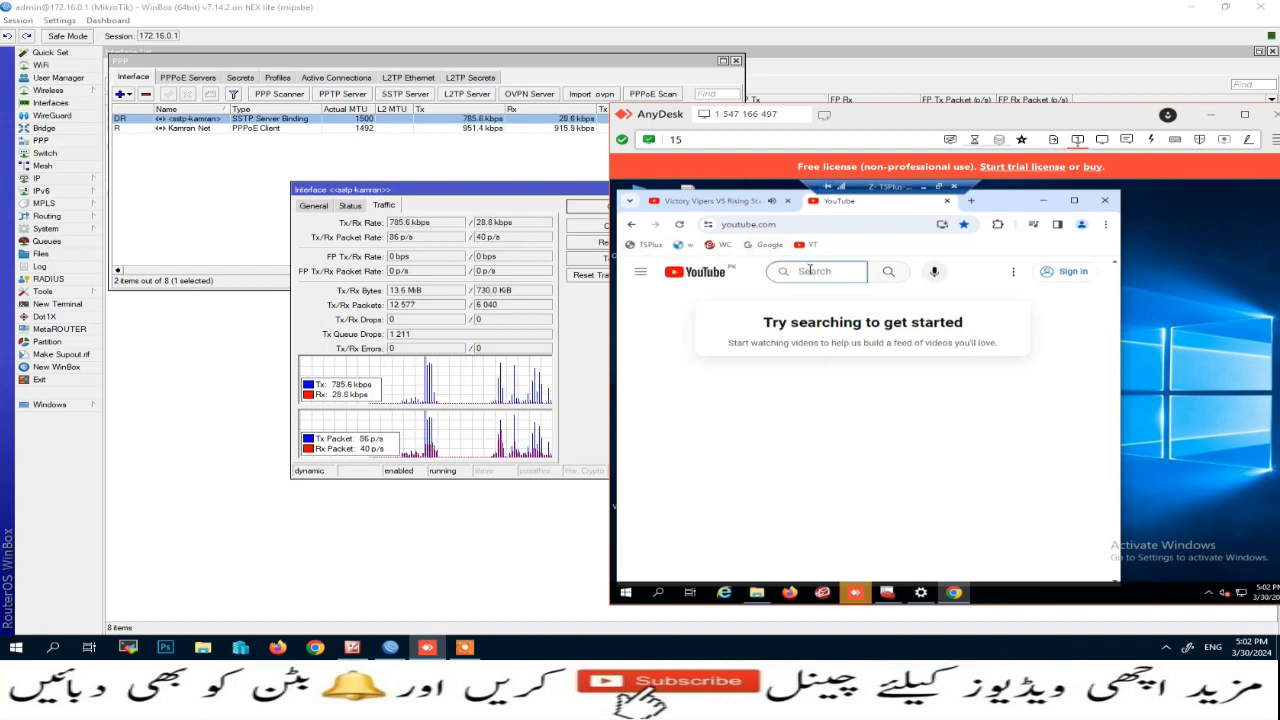
{"action": "type", "text": "spo"}
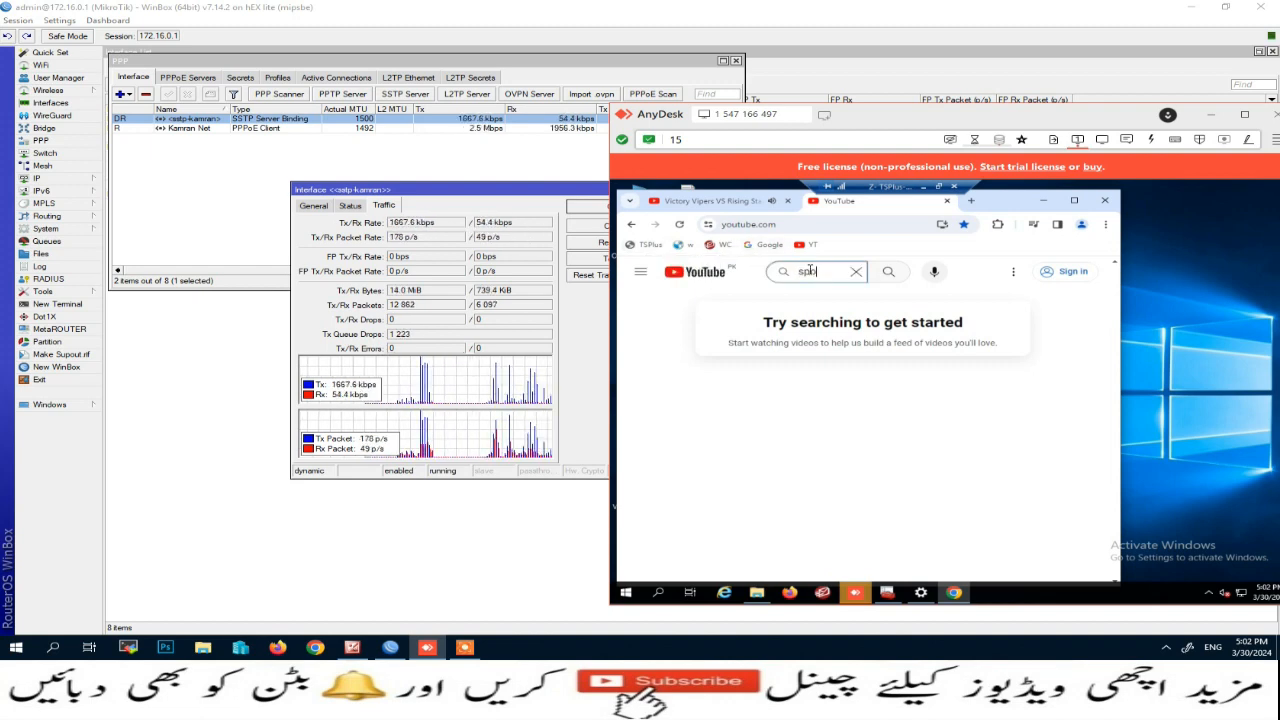
{"action": "type", "text": "rts4all"}
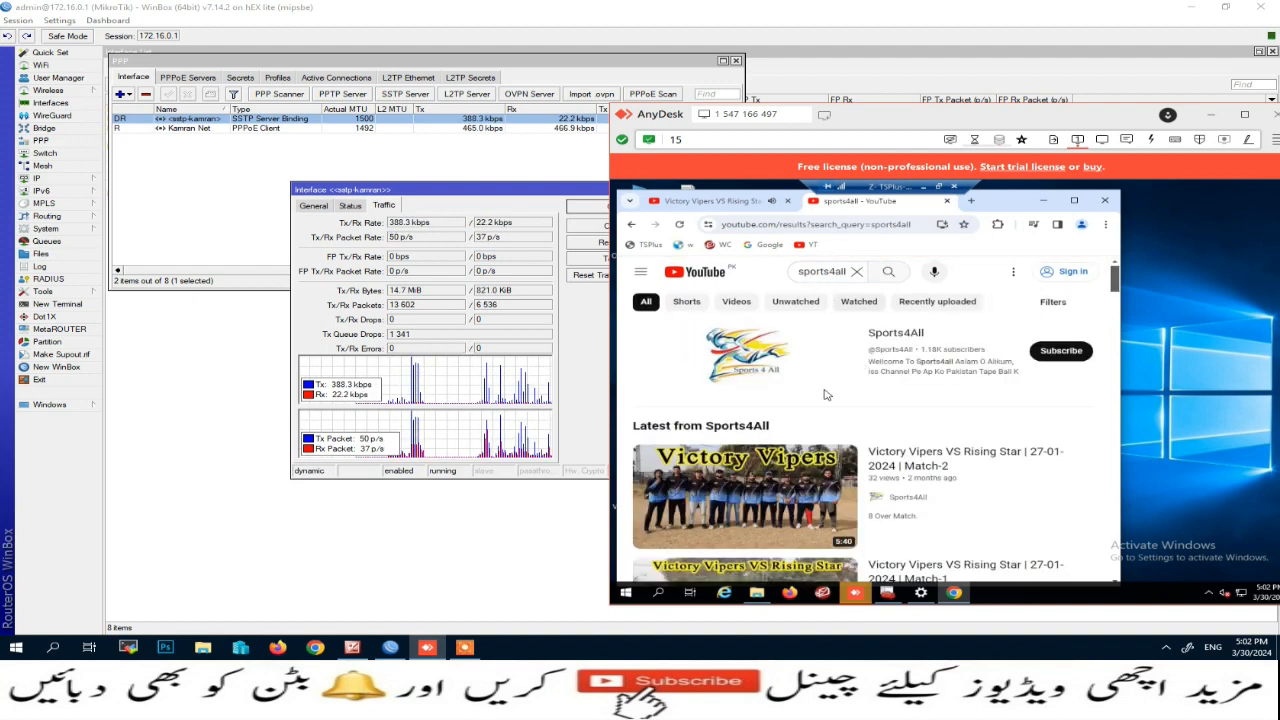
{"action": "scroll", "coordinate": [770, 508], "scroll_direction": "down", "scroll_amount": 3}
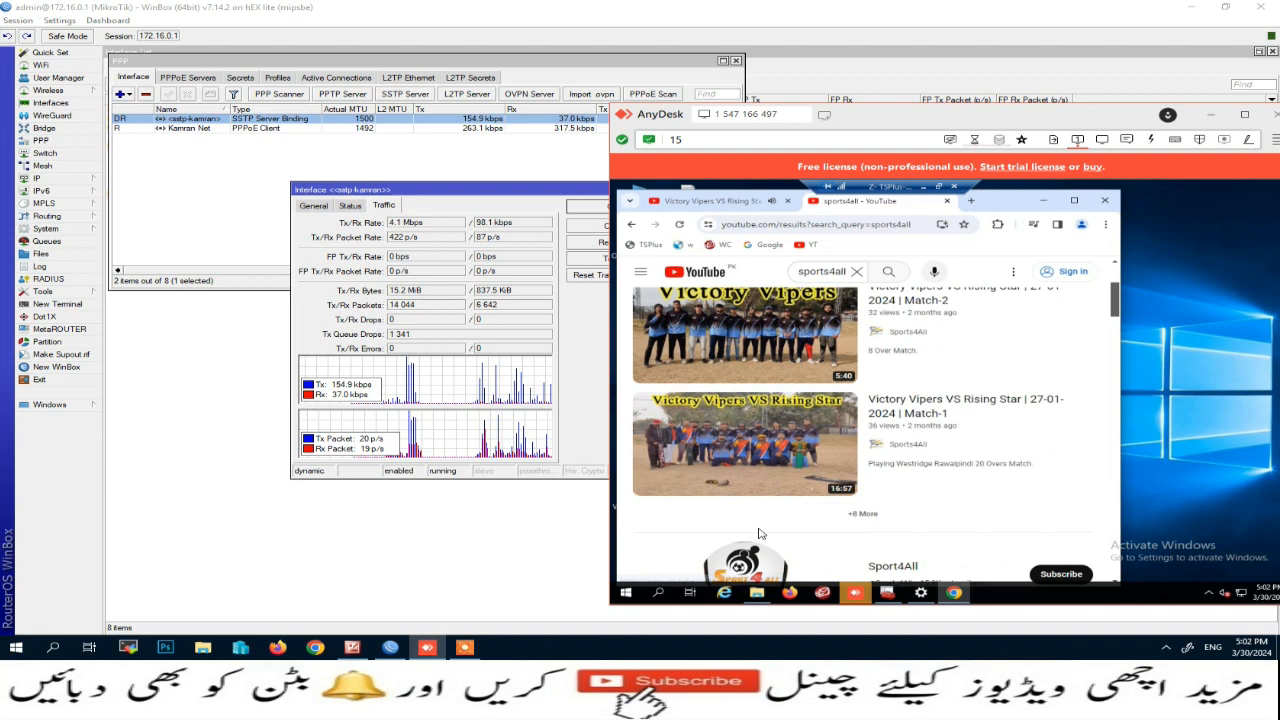
{"action": "left_click", "coordinate": [772, 445]}
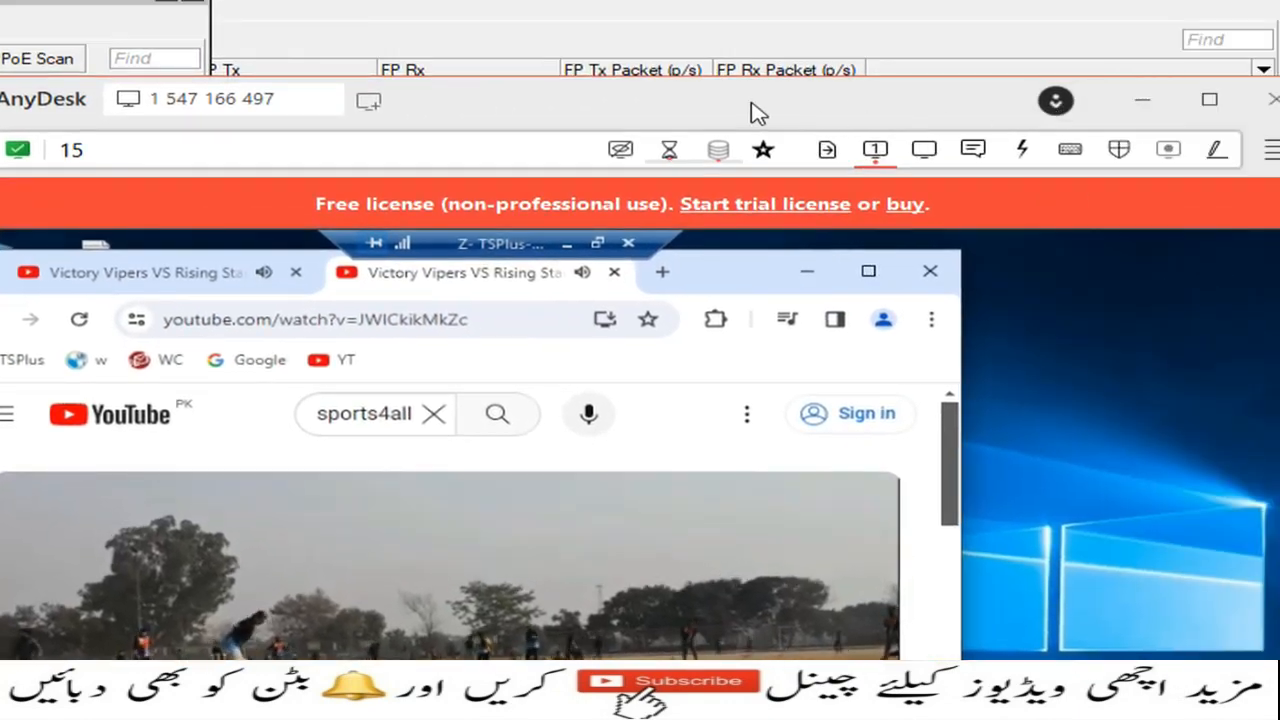
Step: Uncover the PPP list and the sstp-kamran interface window showing live multi-Mbps tunnel traffic
{"action": "left_click_drag", "start_coordinate": [752, 105], "coordinate": [1086, 109]}
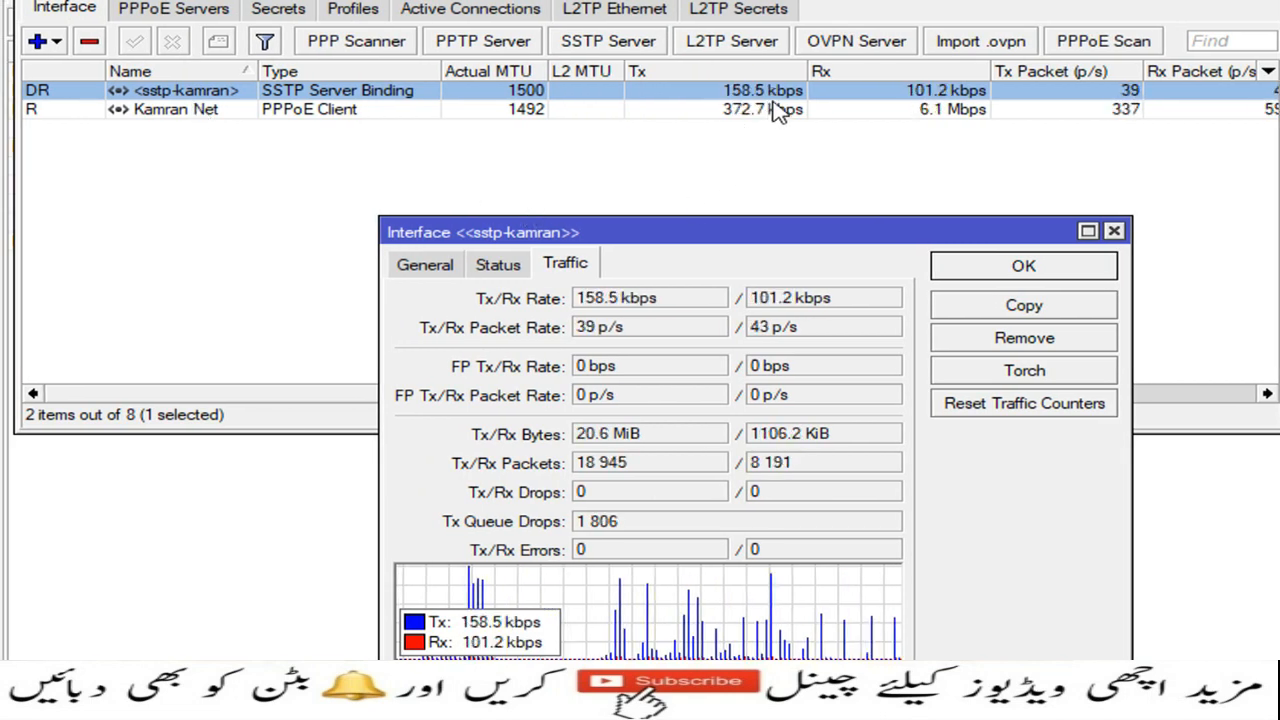
{"action": "left_click", "coordinate": [540, 91]}
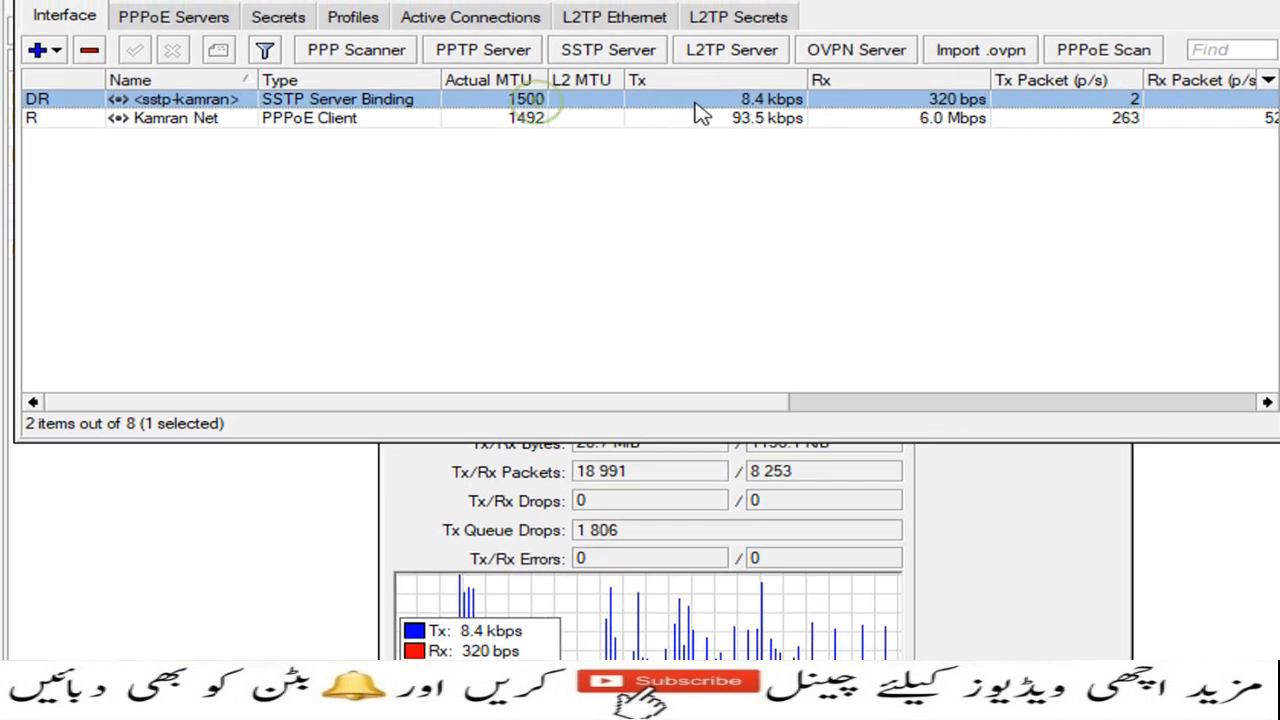
{"action": "left_click", "coordinate": [958, 592]}
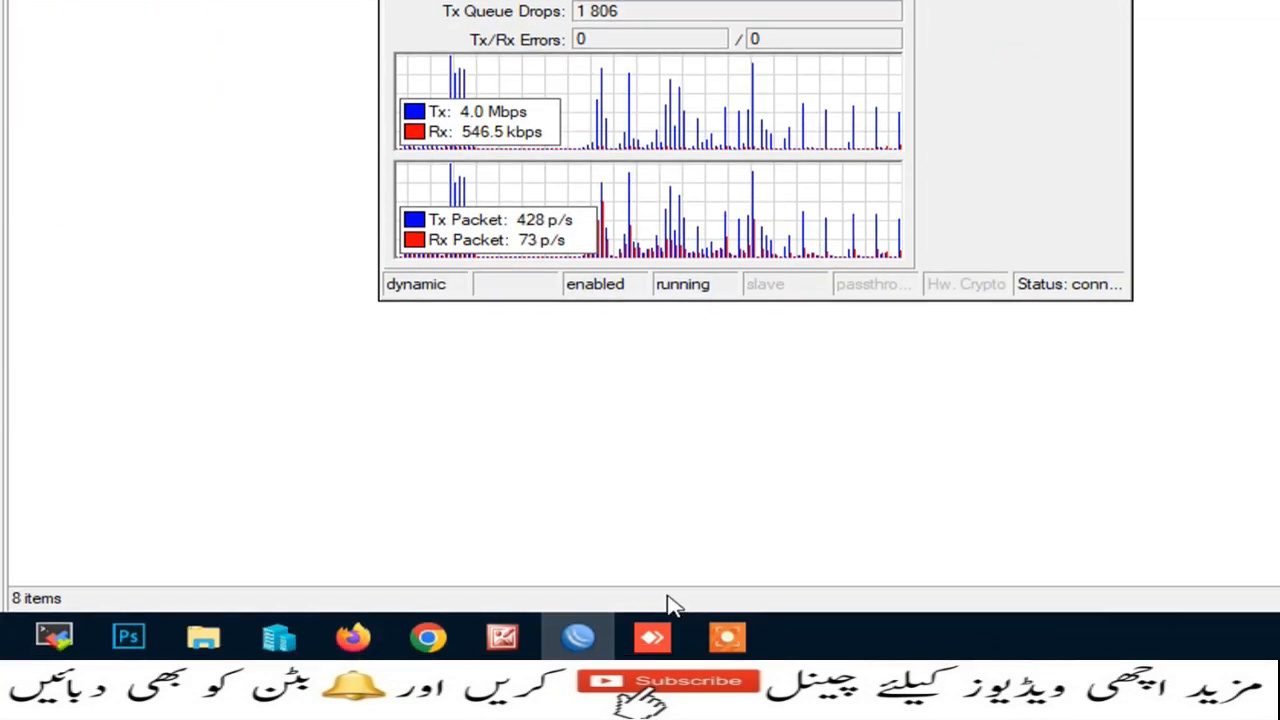
Step: Check the remote YouTube session against WinBox, then open the Lecture-41 title picture
{"action": "left_click", "coordinate": [652, 640]}
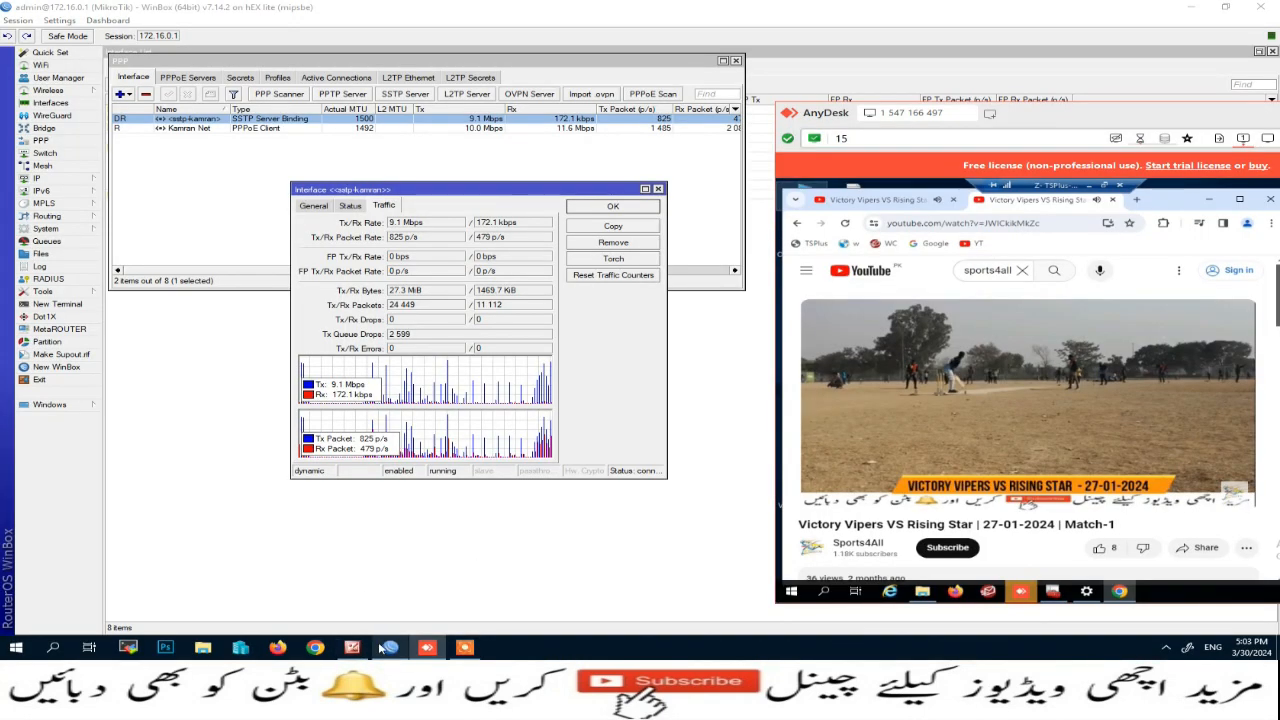
{"action": "left_click", "coordinate": [390, 647]}
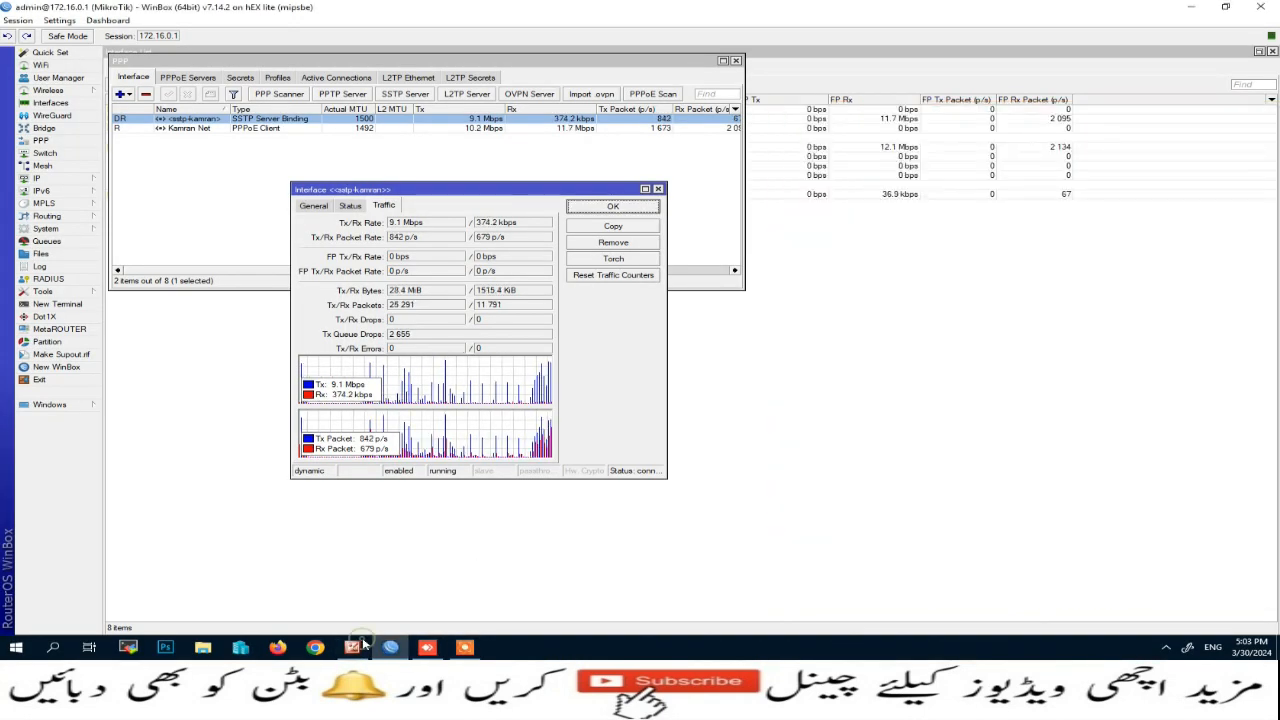
{"action": "left_click", "coordinate": [352, 647]}
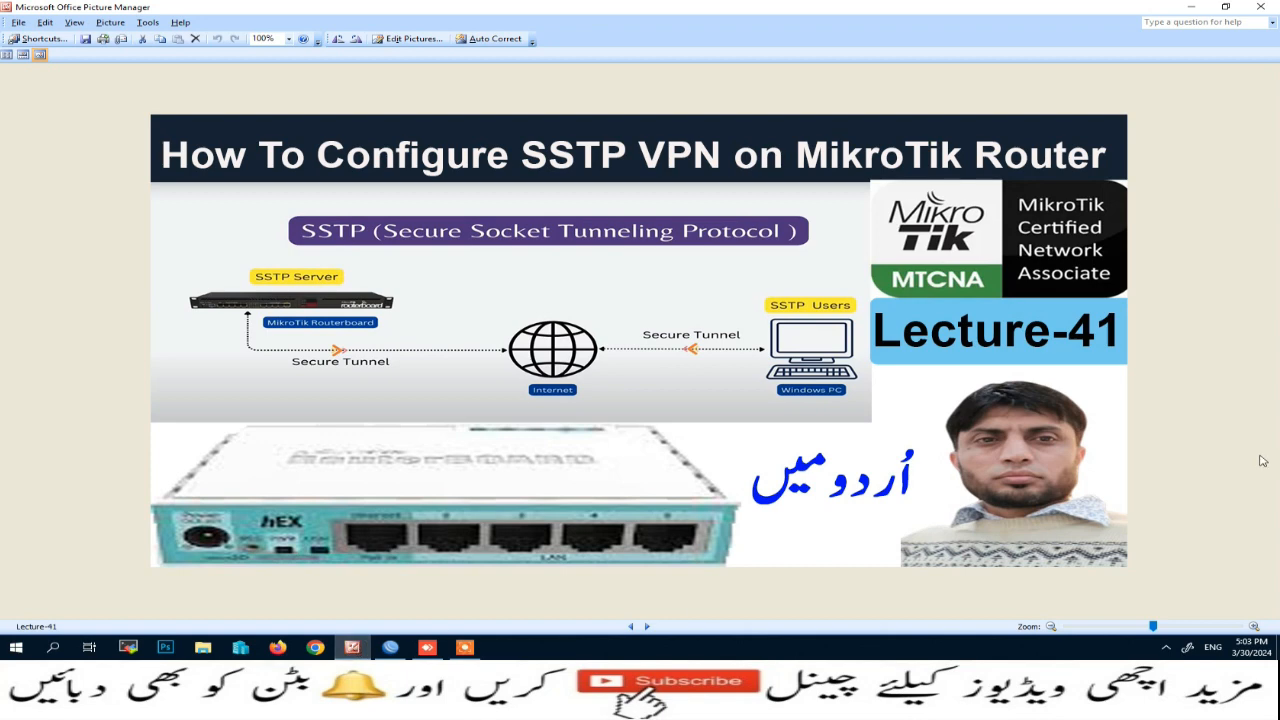